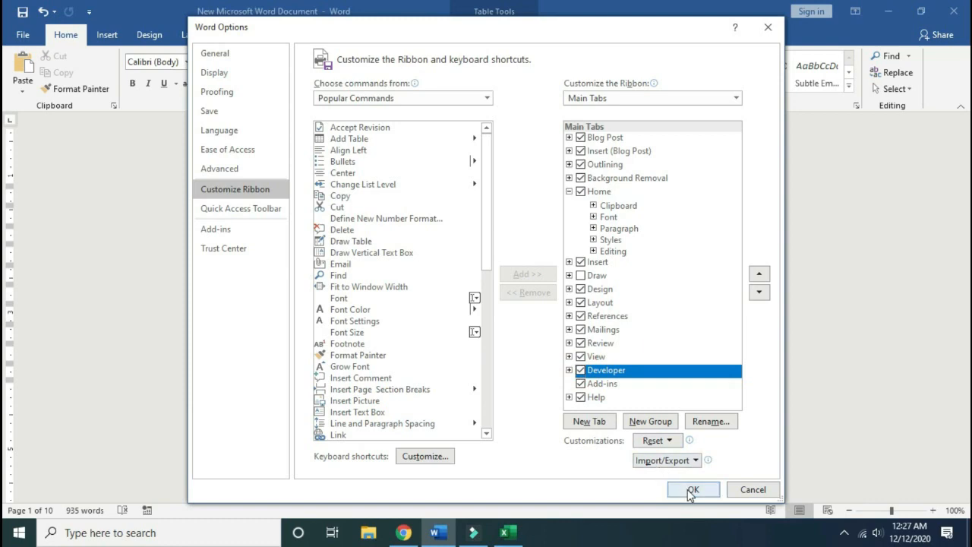
Apply the ribbon customization that shows the Developer commands and insert a drop-down list content control in the first empty Country cell
click(690, 489)
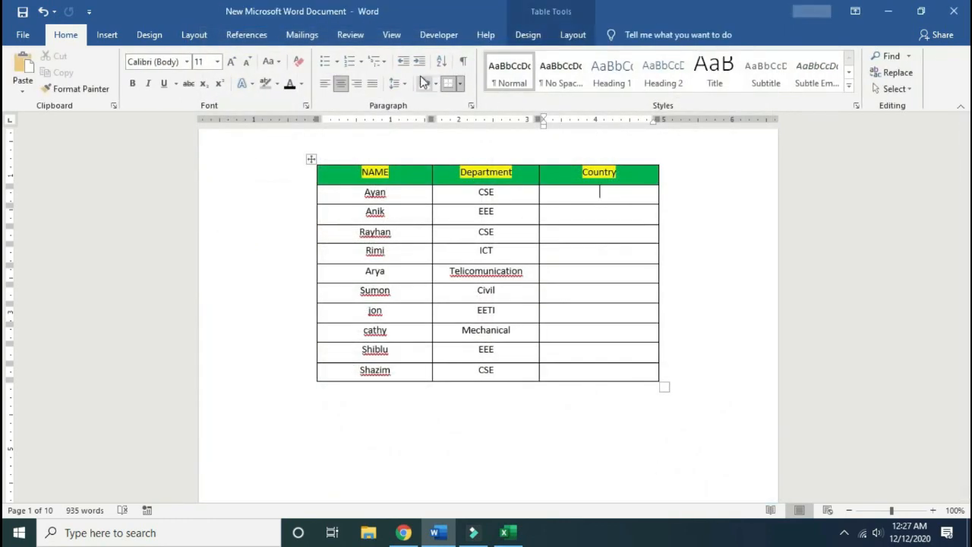
click(436, 37)
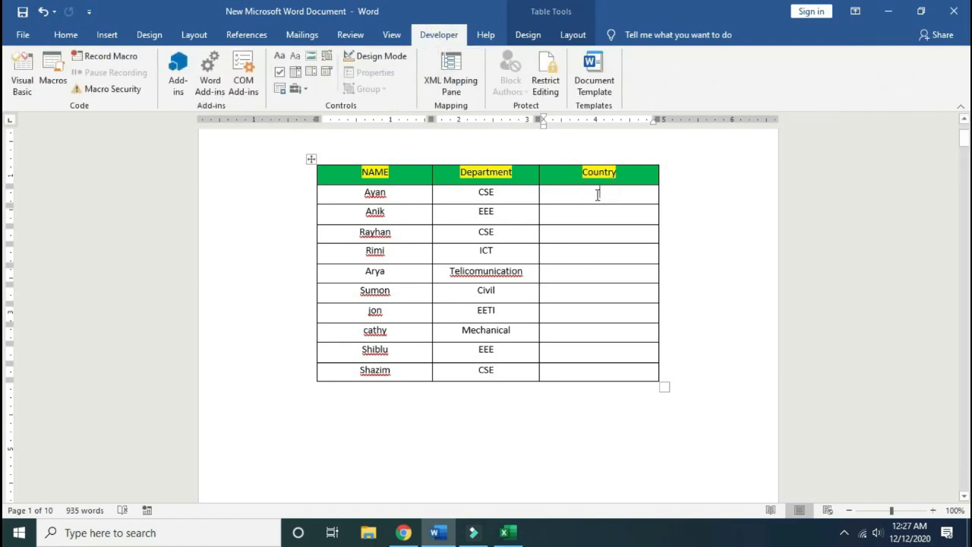
click(445, 36)
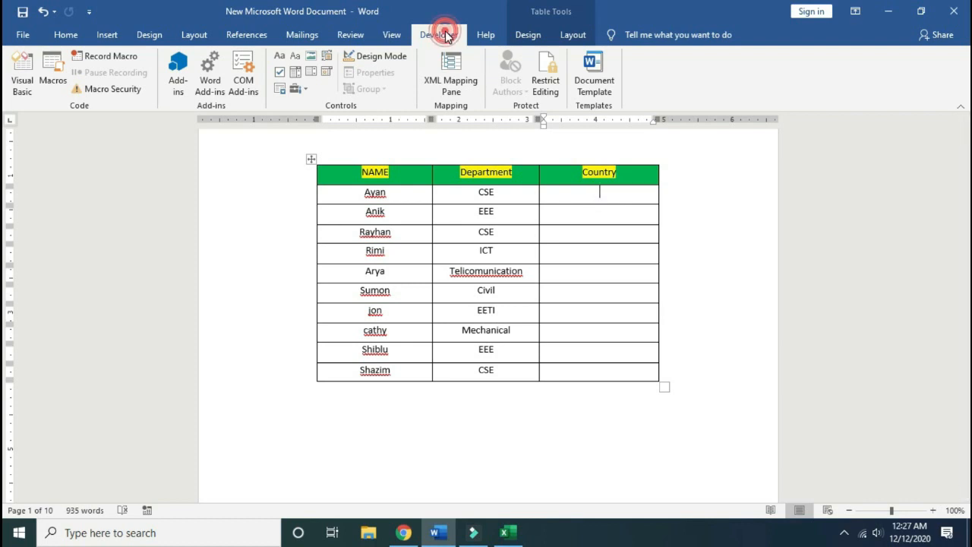
click(445, 36)
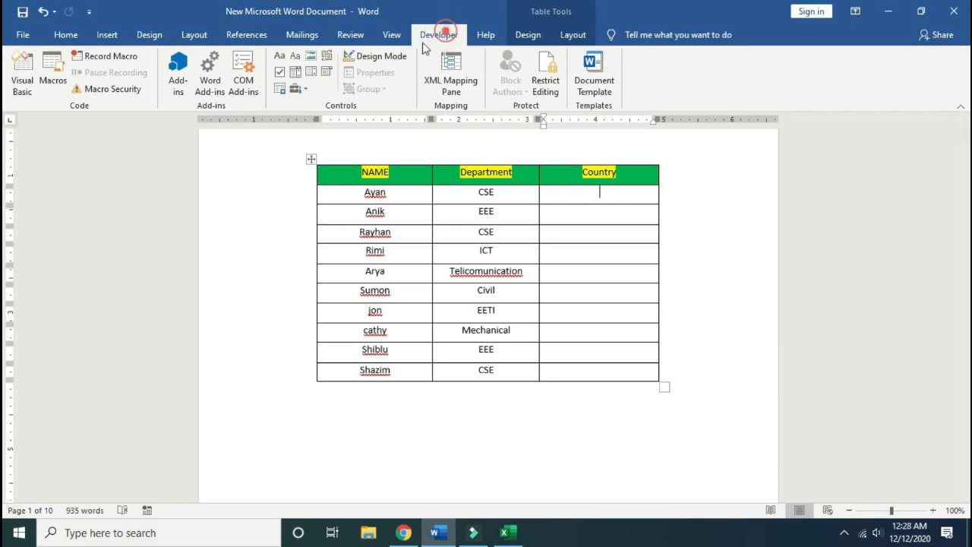
click(309, 72)
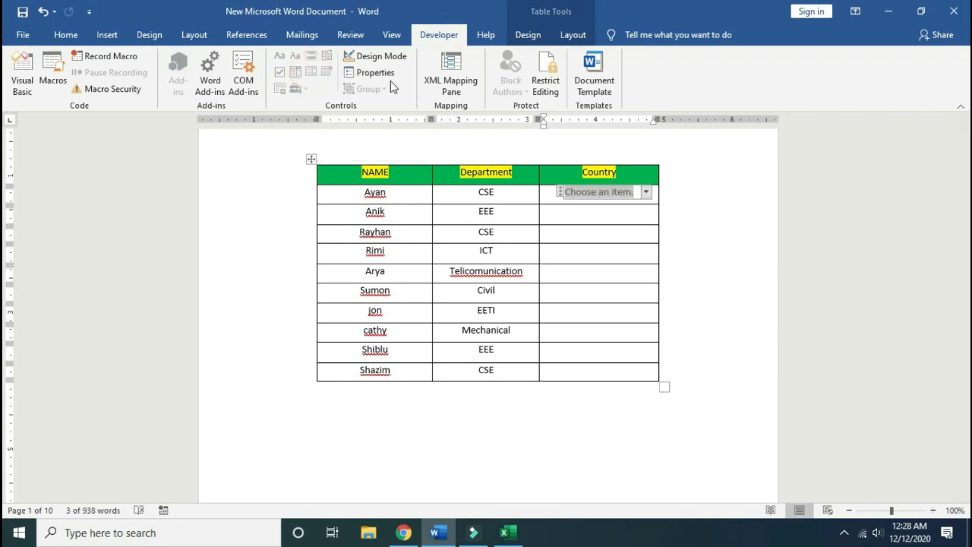
In the content control's properties, change the display name of the "Choose an item." entry to "Choose Country"
click(377, 75)
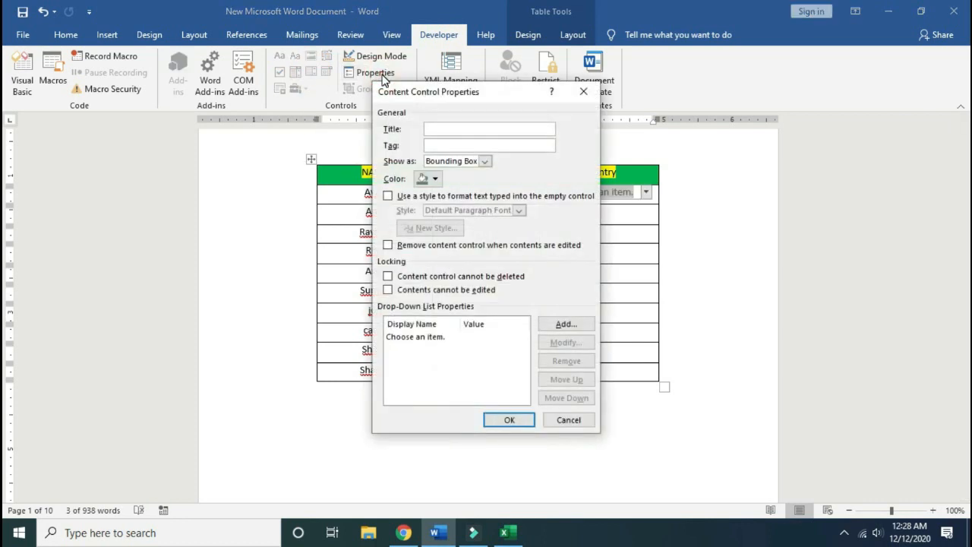
click(423, 344)
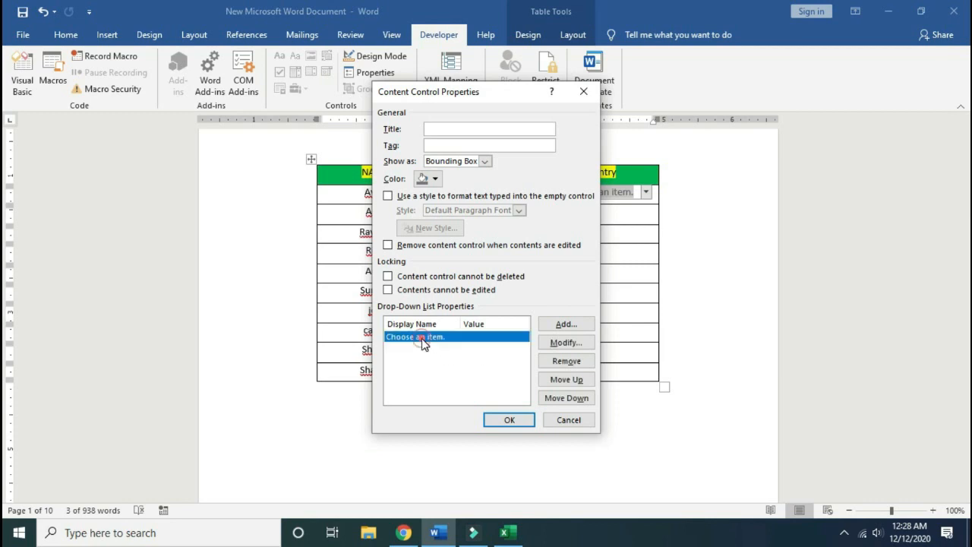
click(552, 346)
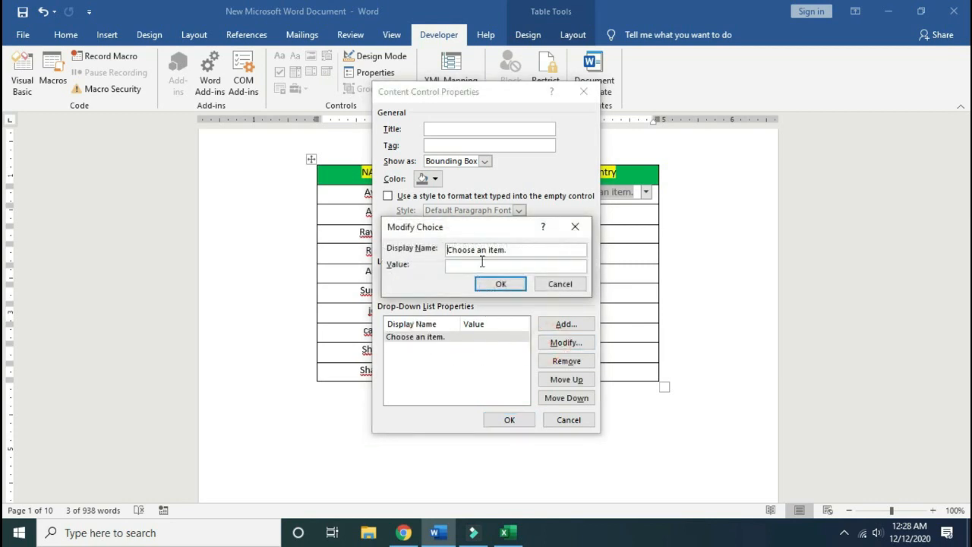
drag(524, 249, 446, 249)
text(Choose)
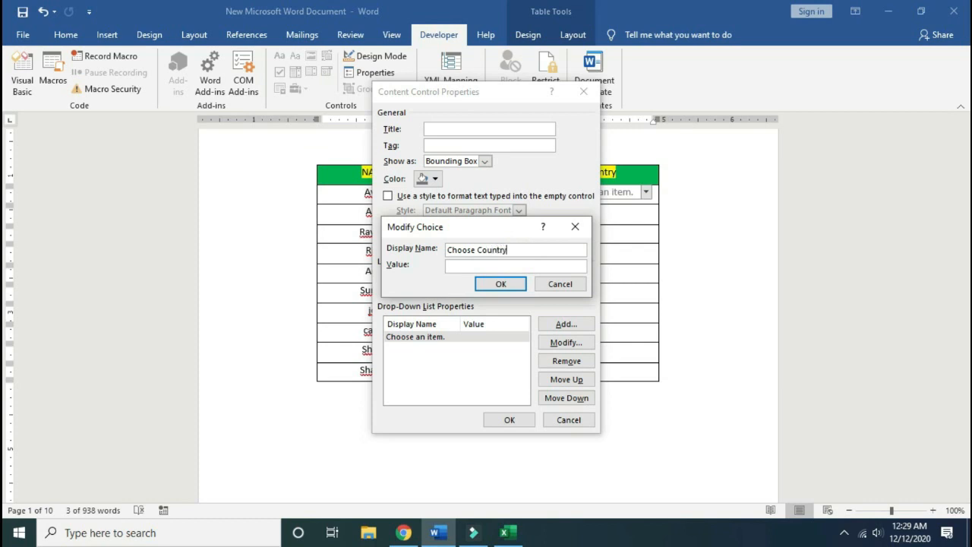
click(501, 283)
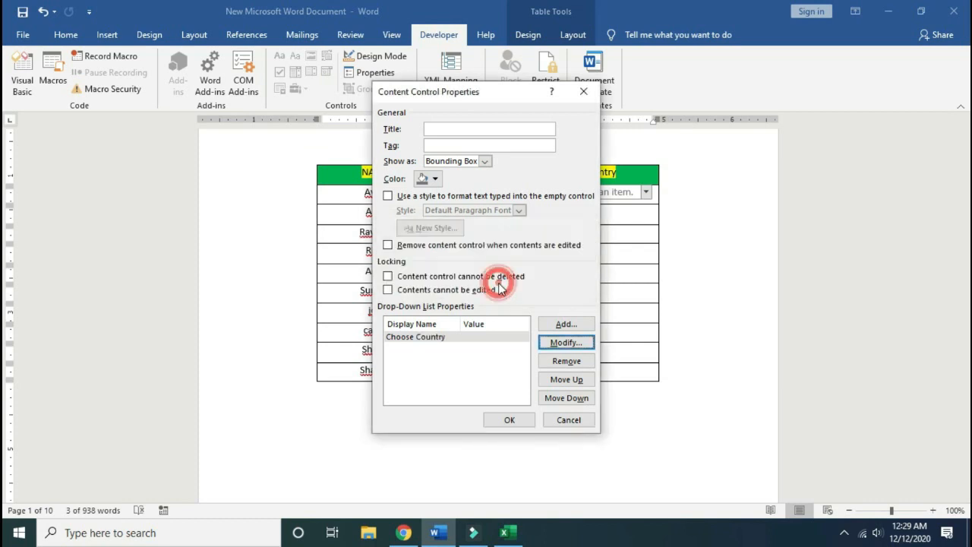
Add India, UK, BD and South Africa as choices in the drop-down list properties
click(565, 325)
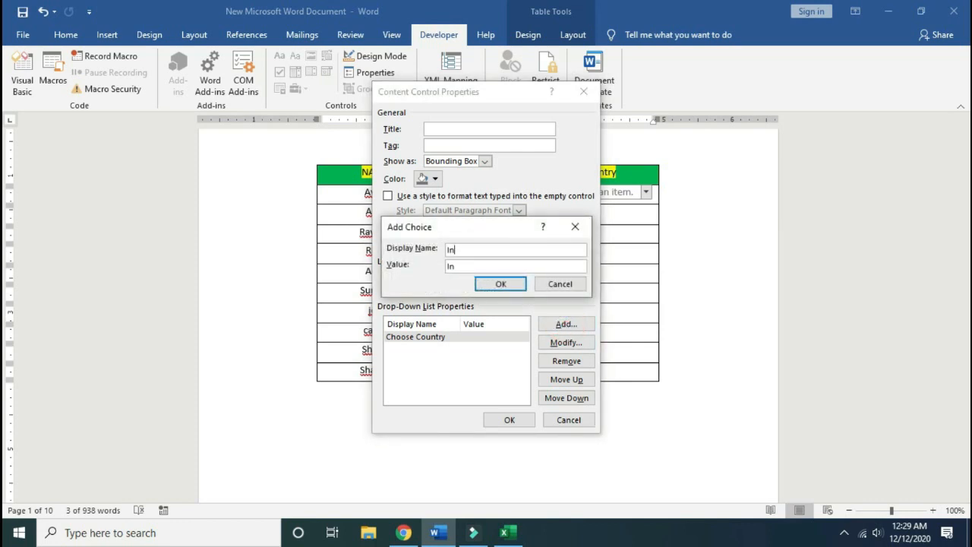
click(500, 284)
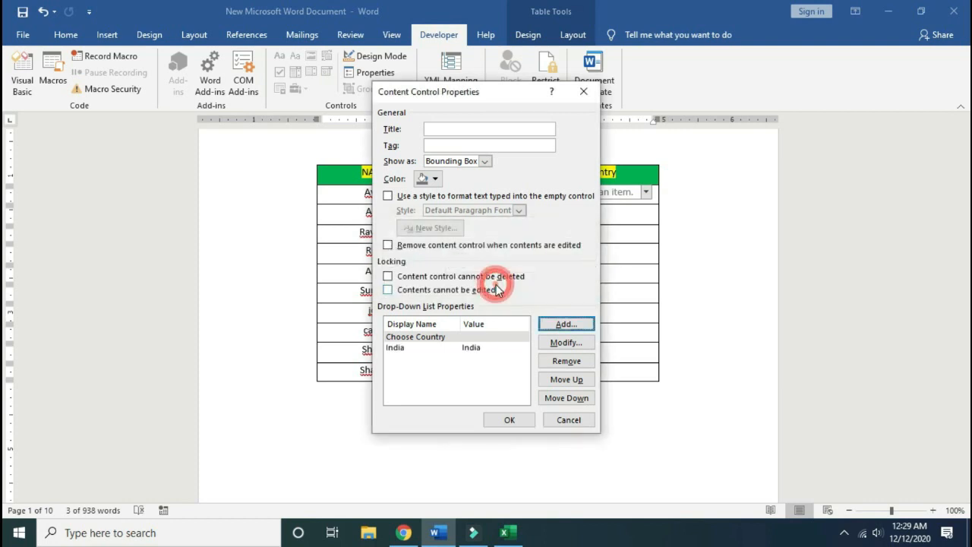
click(561, 322)
text(UK)
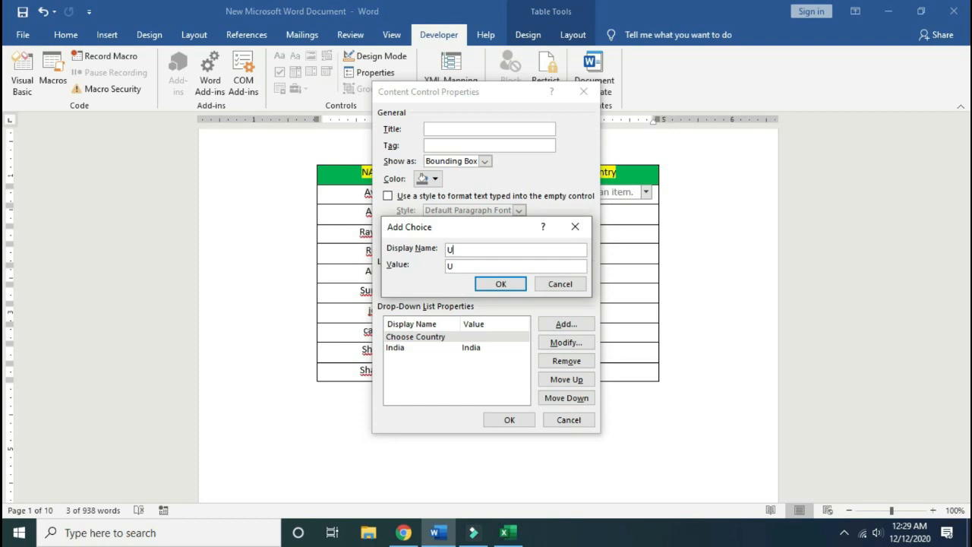
click(500, 284)
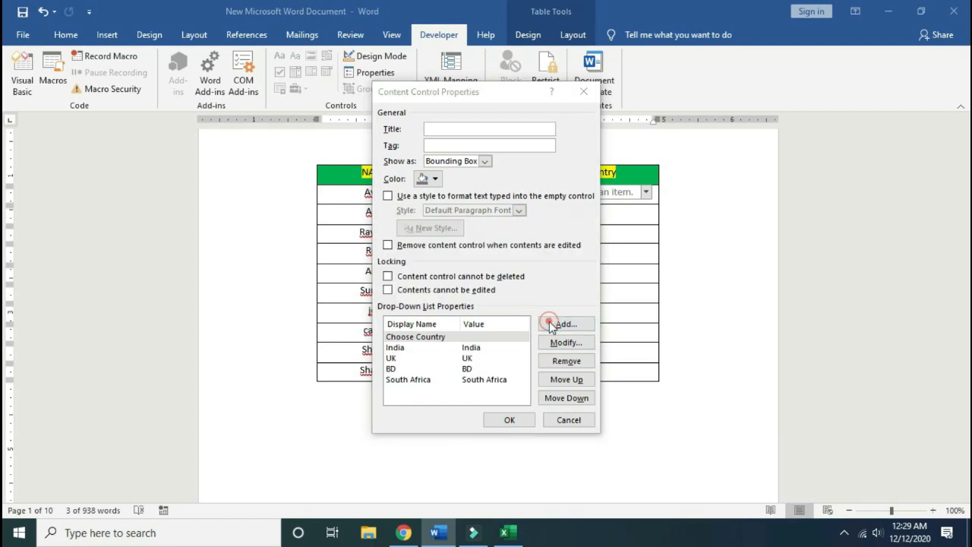
Add USA as another choice and apply the content control properties
click(566, 323)
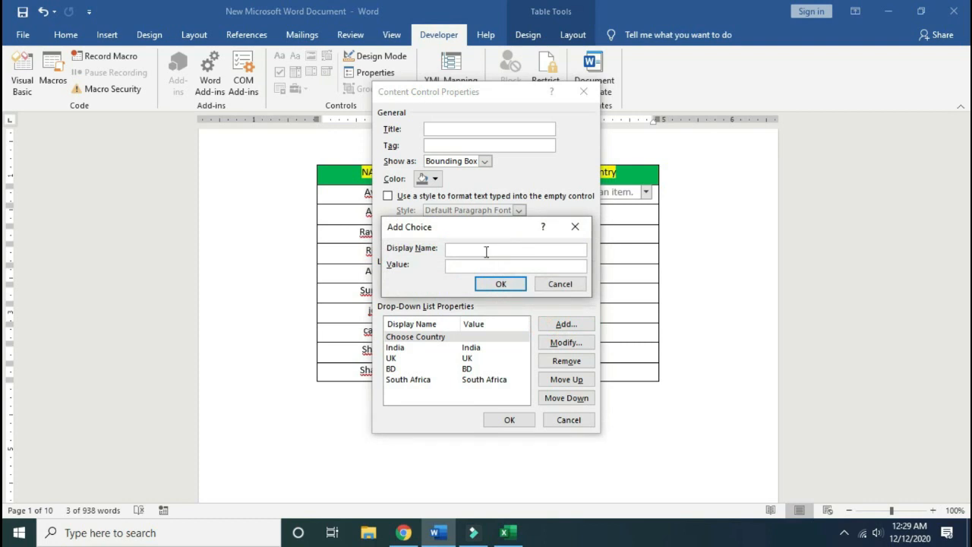
click(486, 250)
text(USA)
click(500, 284)
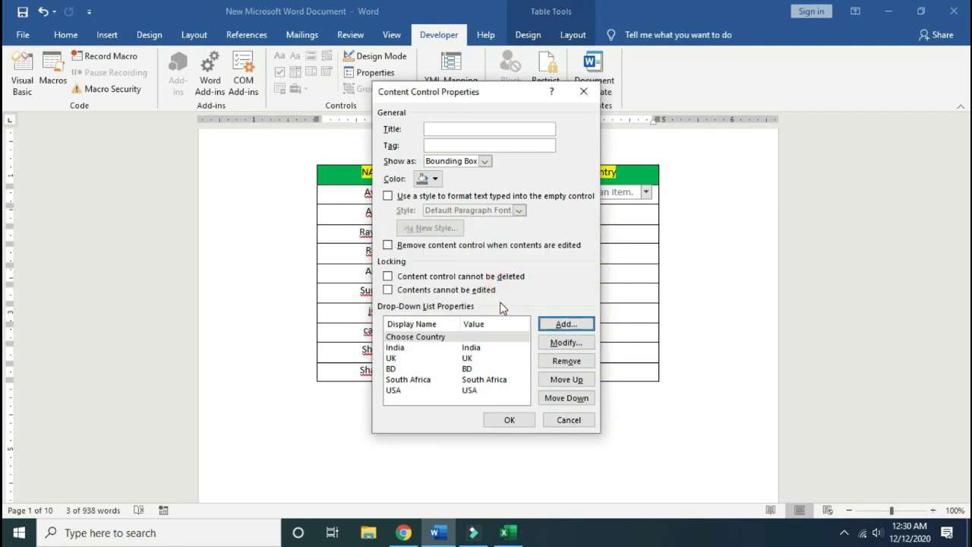
click(505, 419)
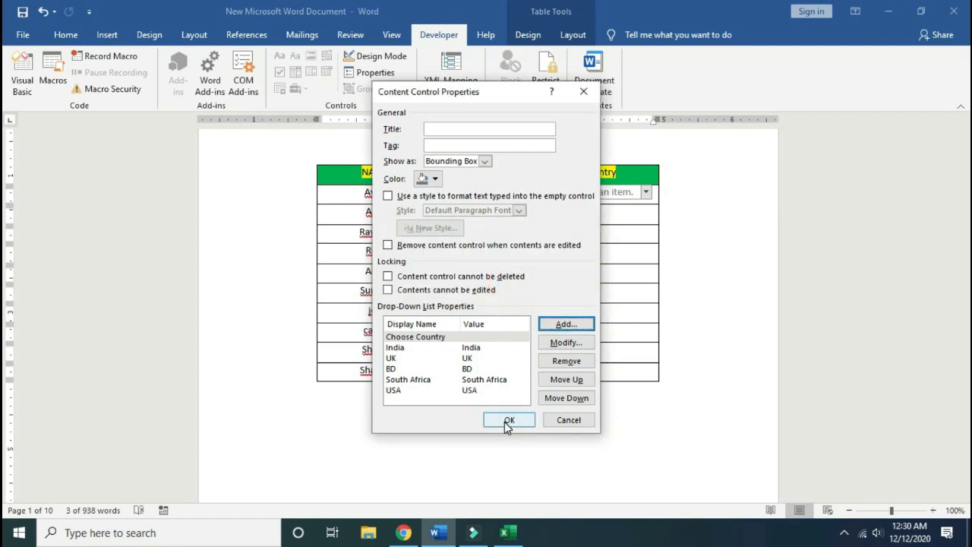
click(508, 424)
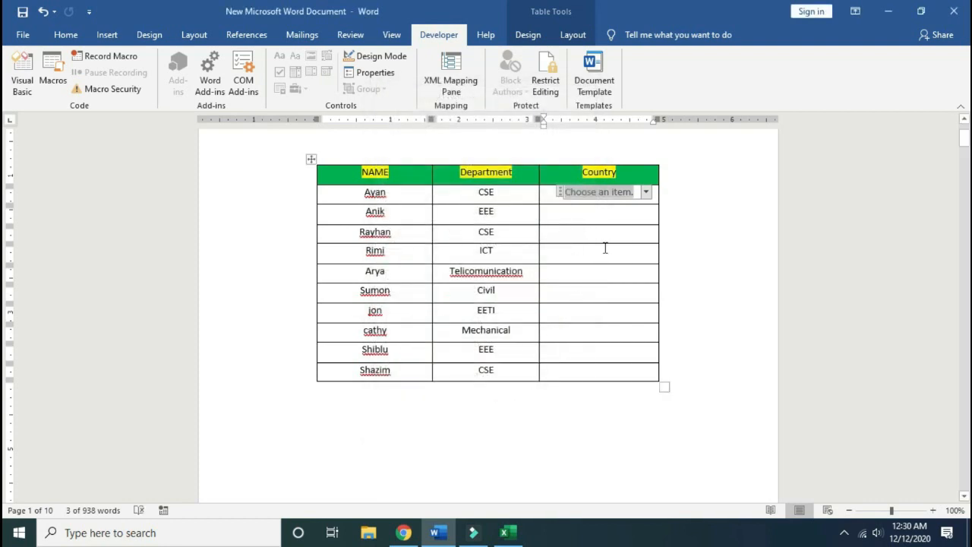
Try India in the first Country drop-down and change the selection to South Africa
click(618, 218)
click(610, 194)
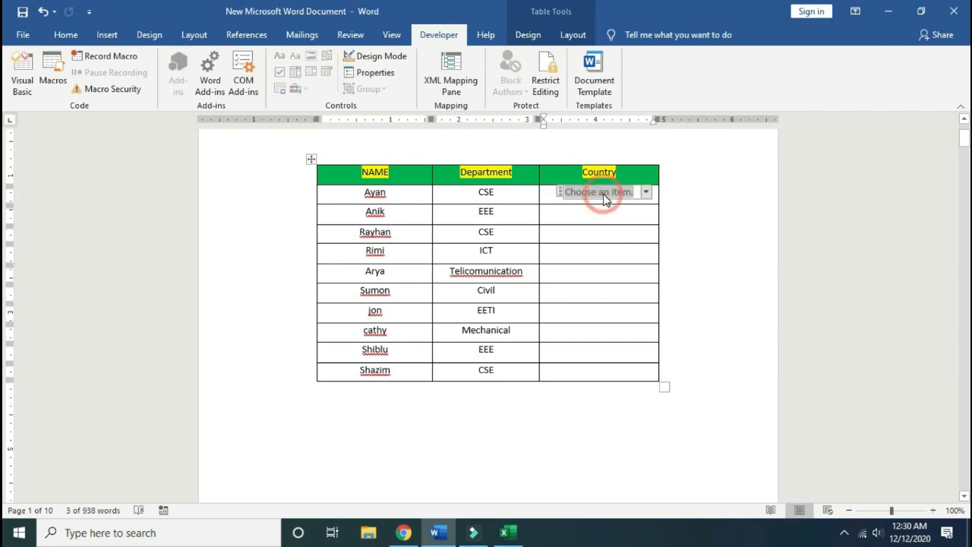
click(645, 192)
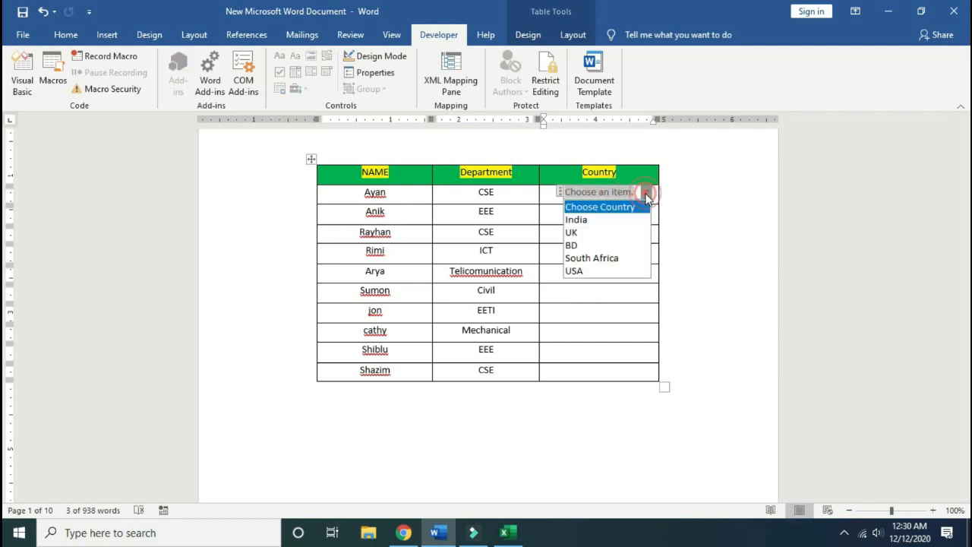
click(590, 220)
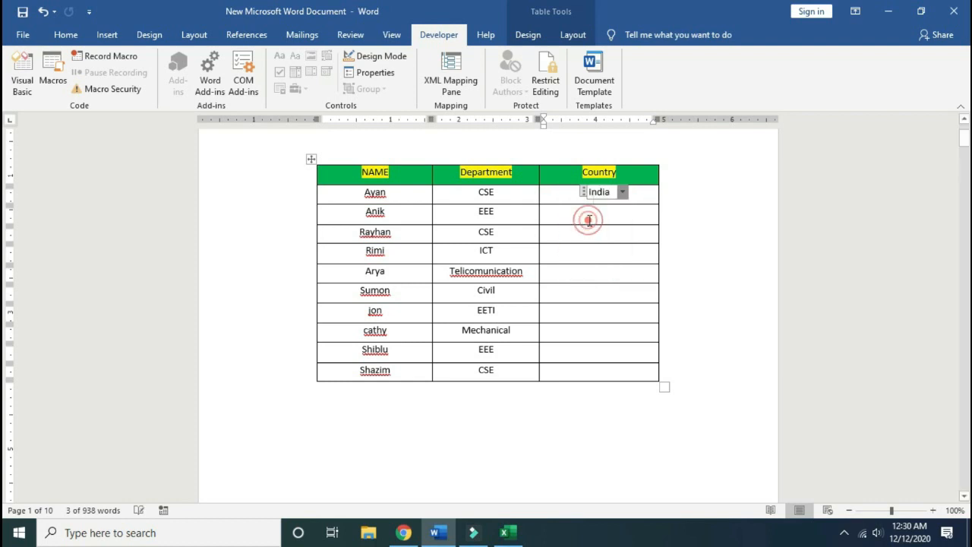
click(623, 195)
click(599, 232)
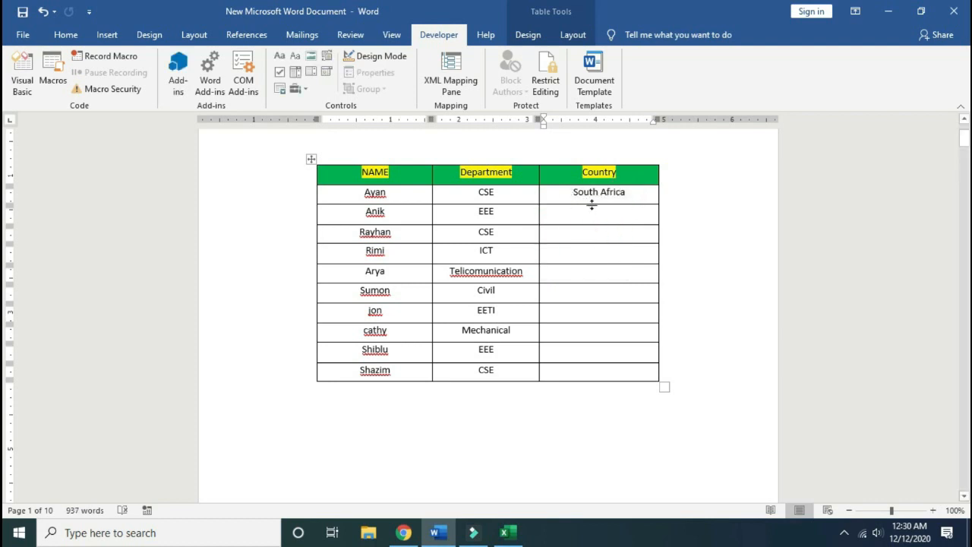
Copy the whole South Africa drop-down control and paste it into the Country cells of the third and fourth data rows
click(588, 195)
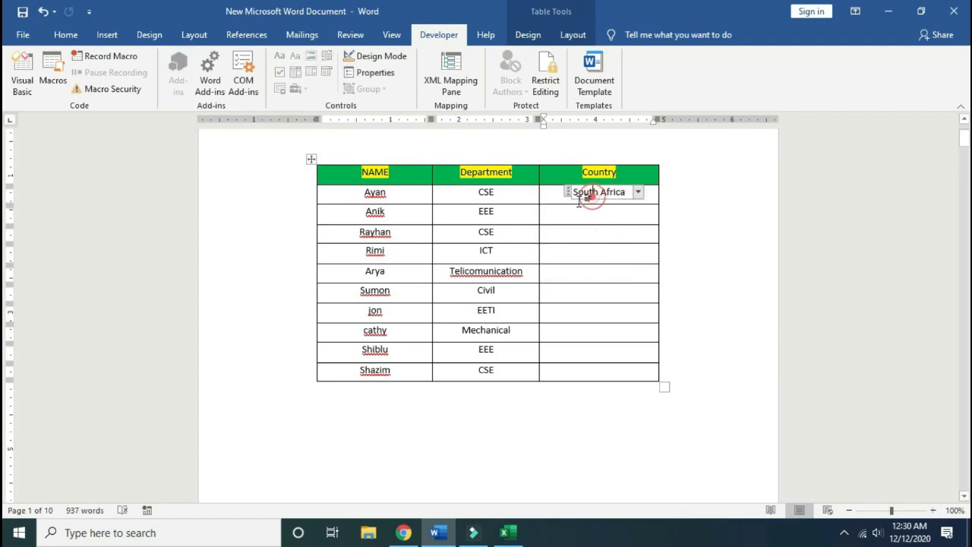
click(567, 191)
key(ctrl+c)
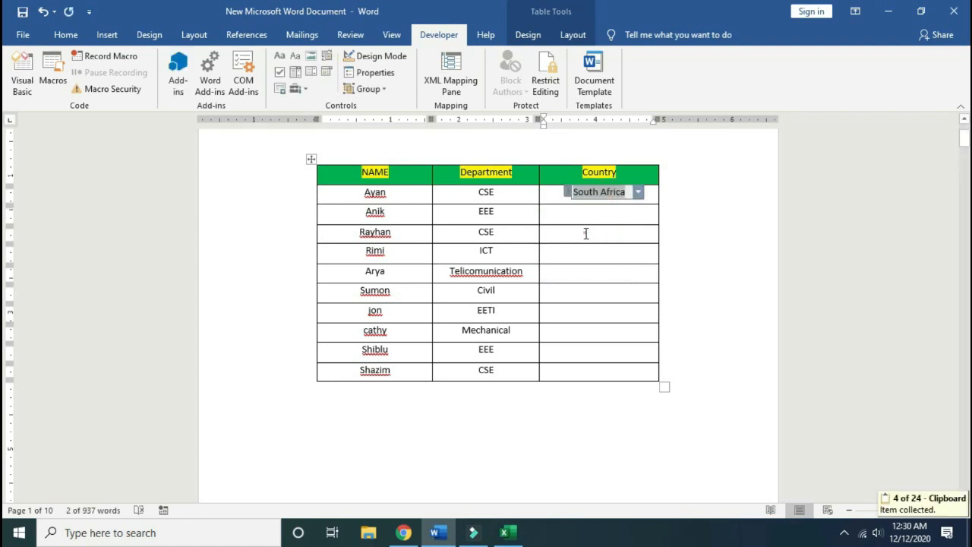
click(584, 233)
click(568, 193)
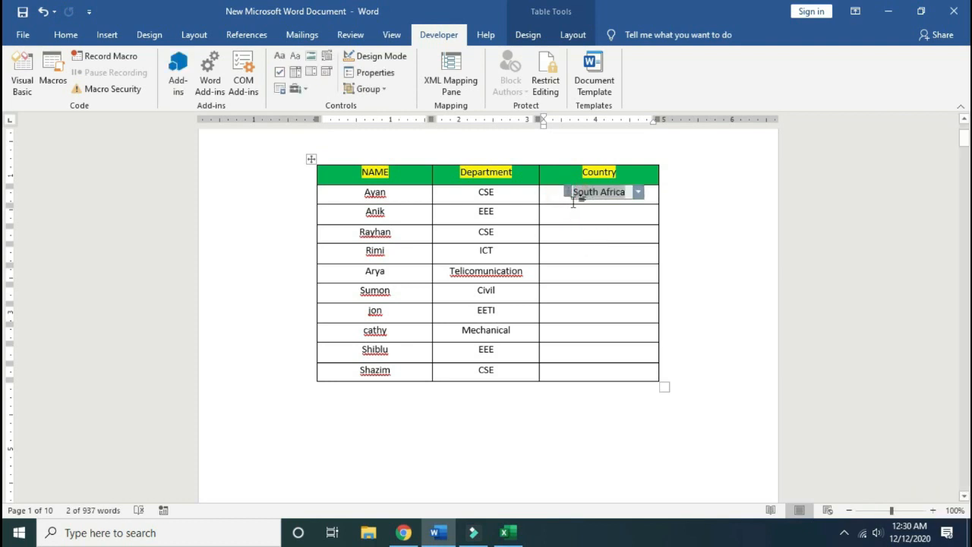
key(ctrl+c)
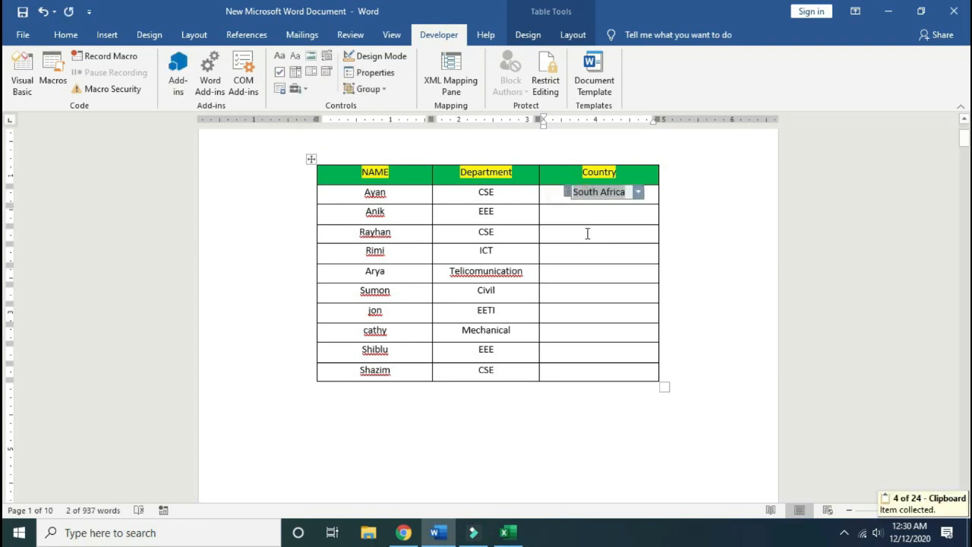
click(585, 233)
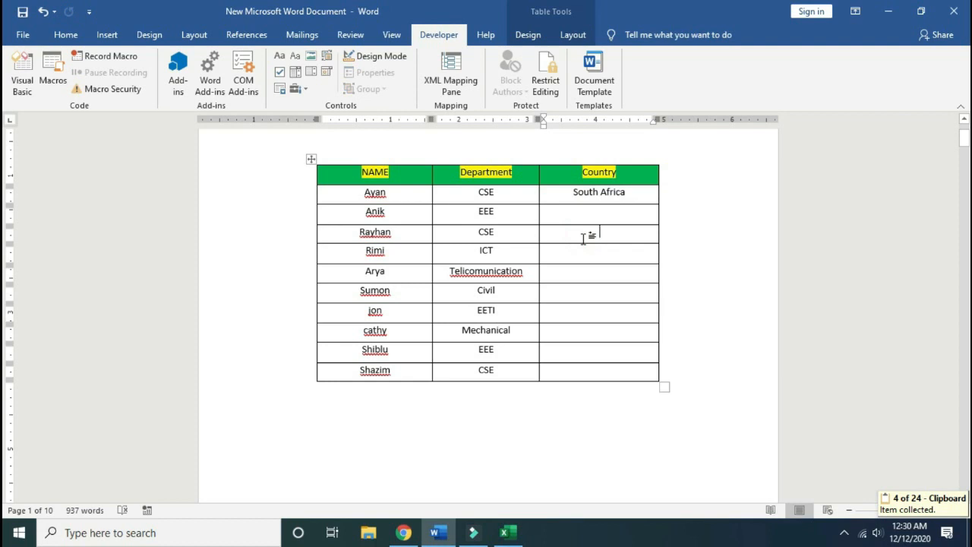
key(ctrl+v)
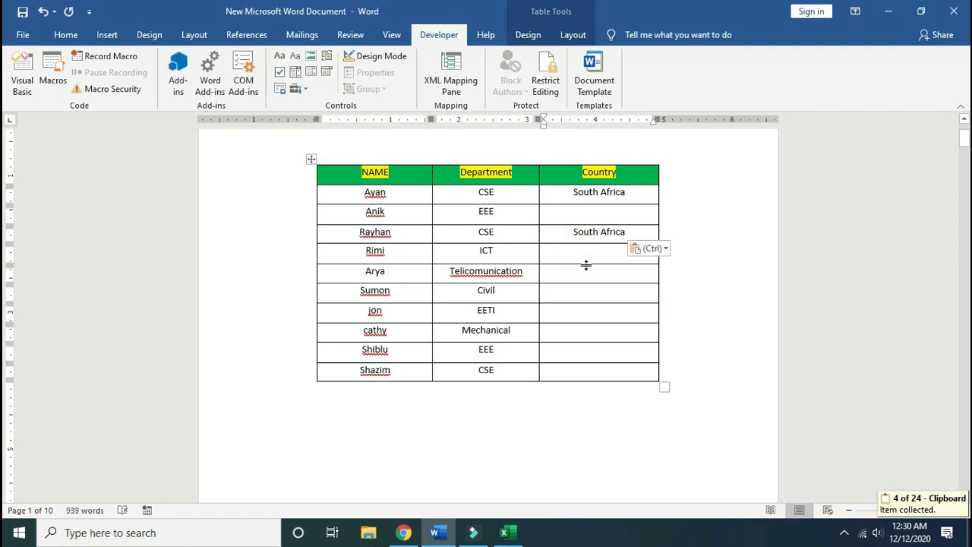
click(586, 262)
key(ctrl+v)
Set the Country drop-down to UK in the third data row and to BD in the fourth
click(598, 234)
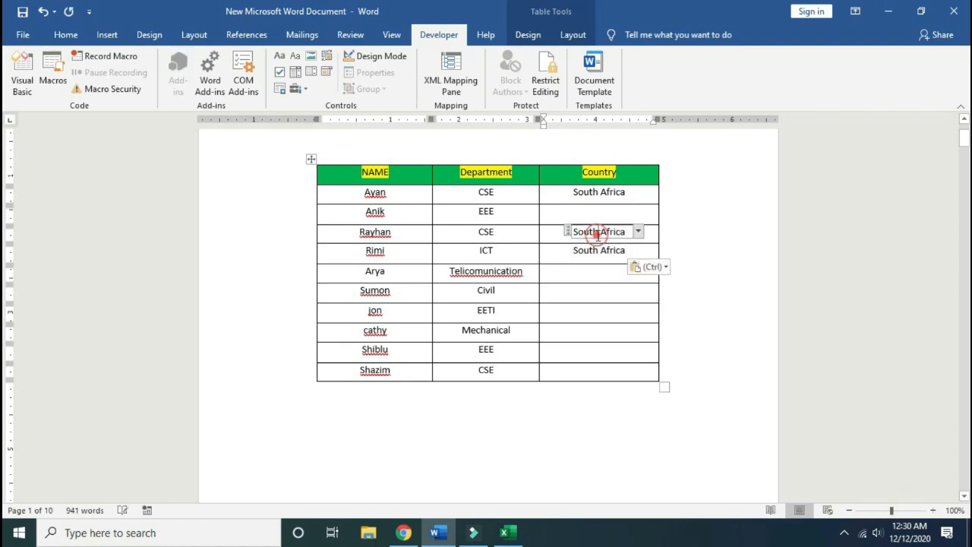
click(638, 231)
click(622, 272)
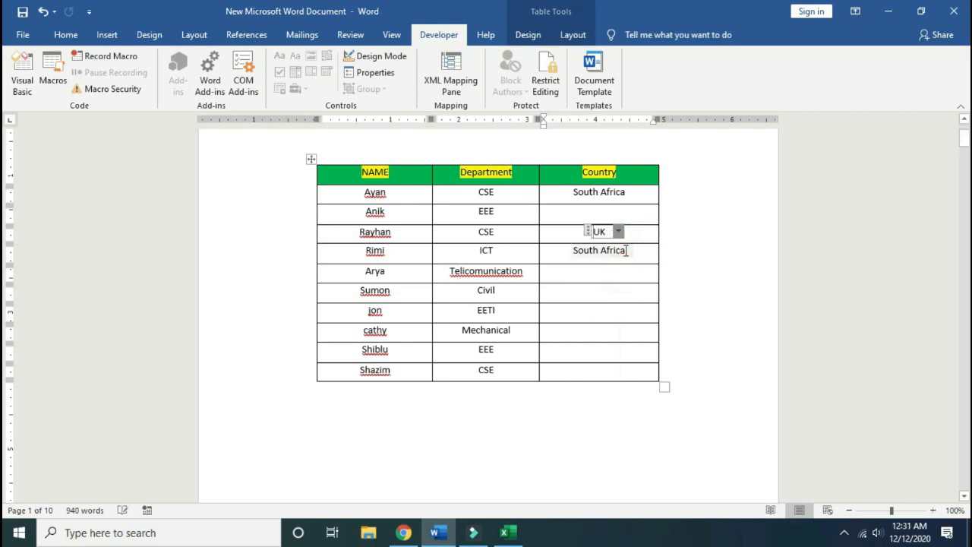
click(625, 249)
click(638, 251)
click(618, 299)
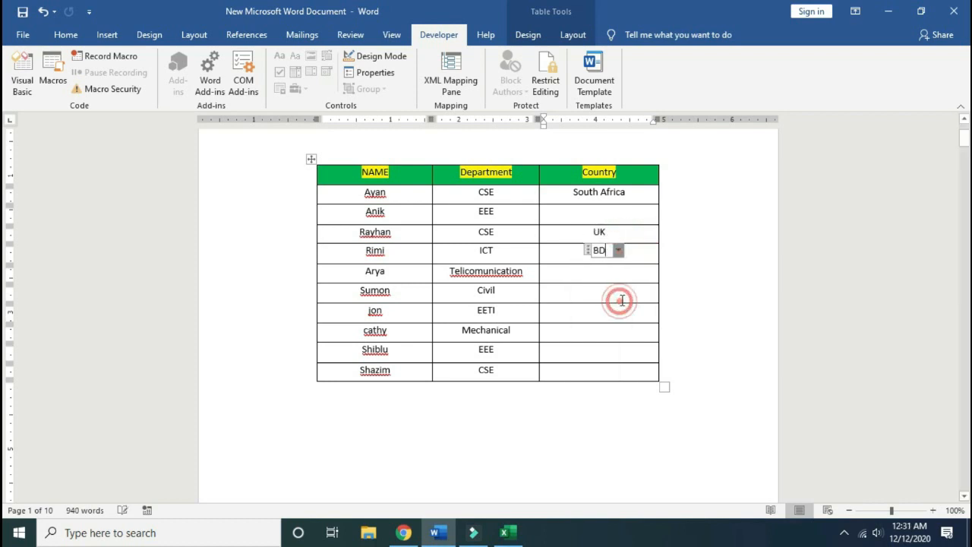
Paste the copied drop-down control into the Country cells of the fifth and second data rows
click(618, 274)
key(ctrl+v)
click(623, 217)
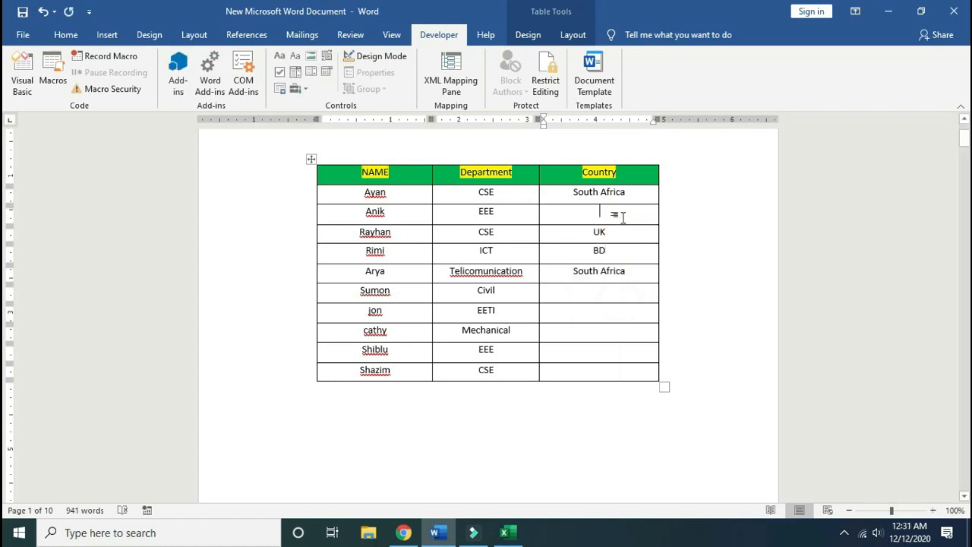
key(ctrl+v)
Set the Country drop-down in the second data row to USA
click(621, 211)
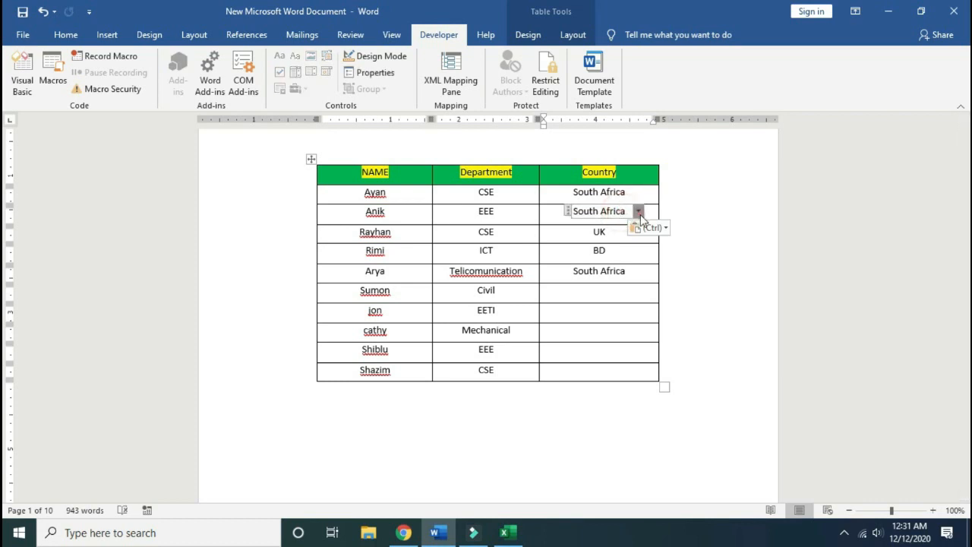
click(638, 212)
click(624, 293)
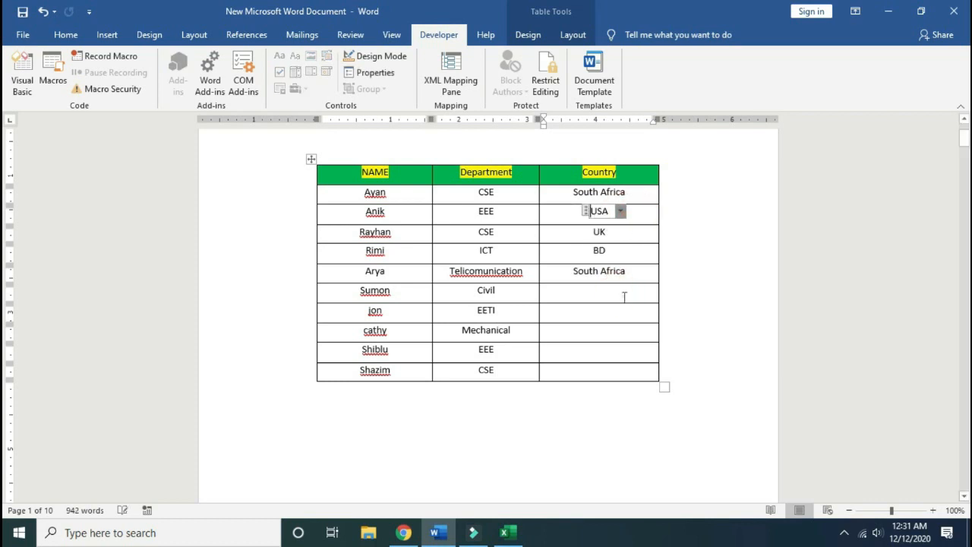
click(624, 297)
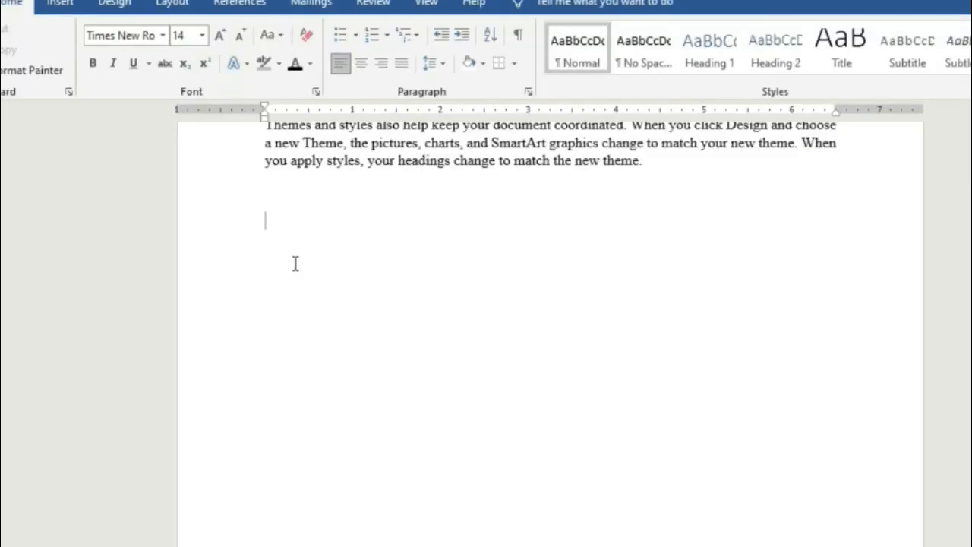
Generate sample text of three paragraphs with four sentences each below the introductory paragraph using =rand(3,4)
text(=rand)
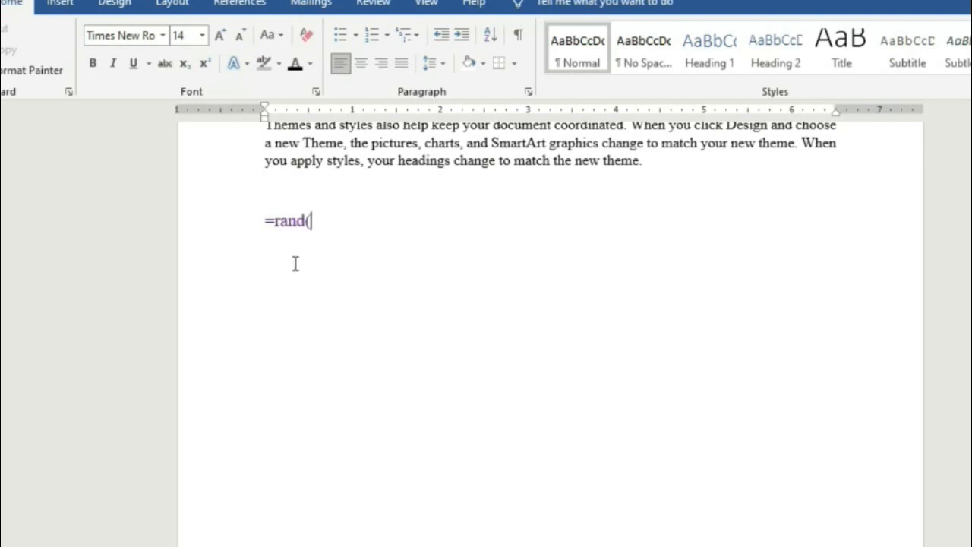
text((3,4))
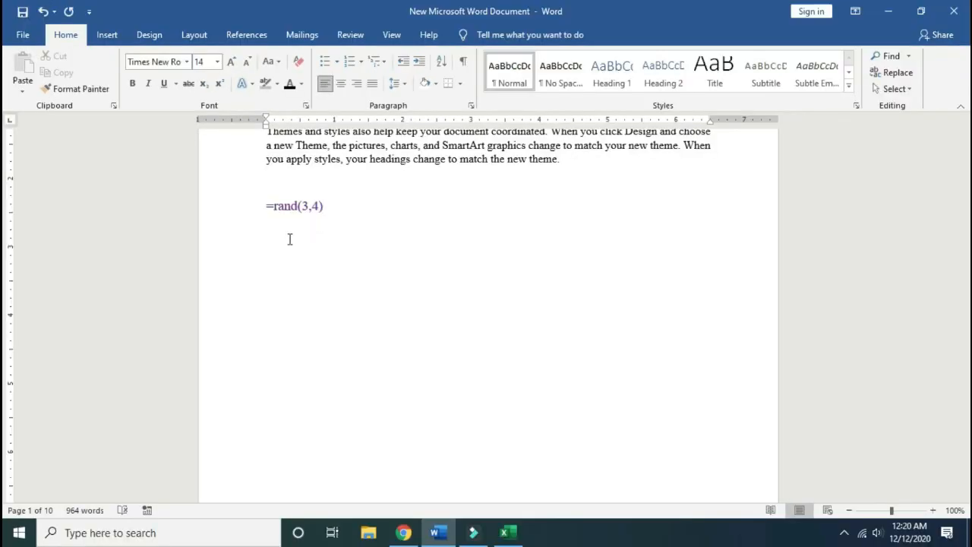
key(Return)
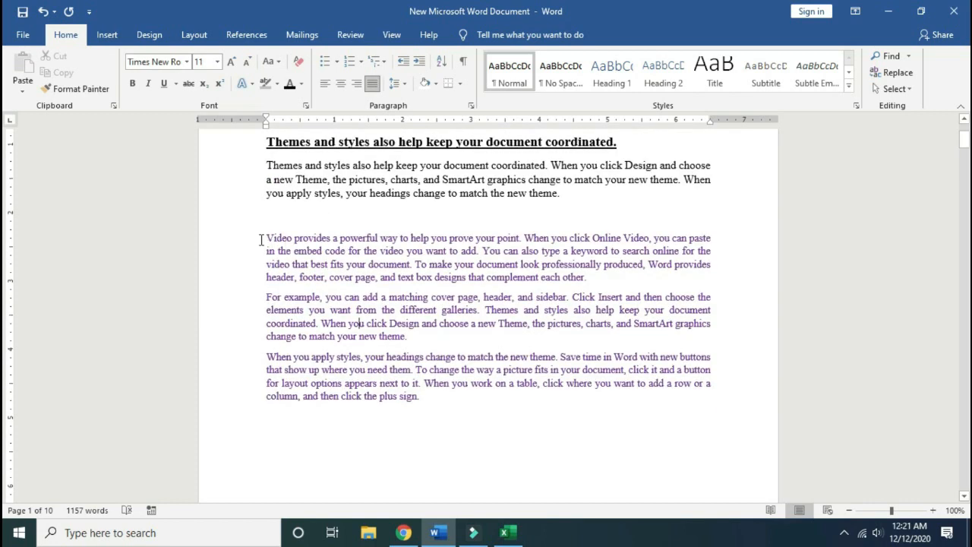
Examine the three generated sample paragraphs one after another
drag(267, 241, 476, 383)
scroll(277, 284, up, 1)
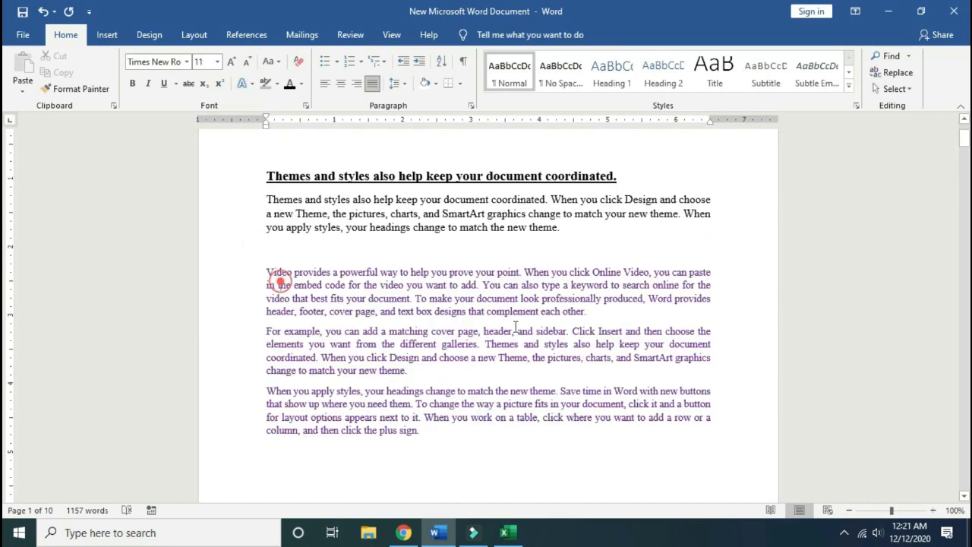
drag(278, 283, 534, 327)
drag(267, 272, 539, 310)
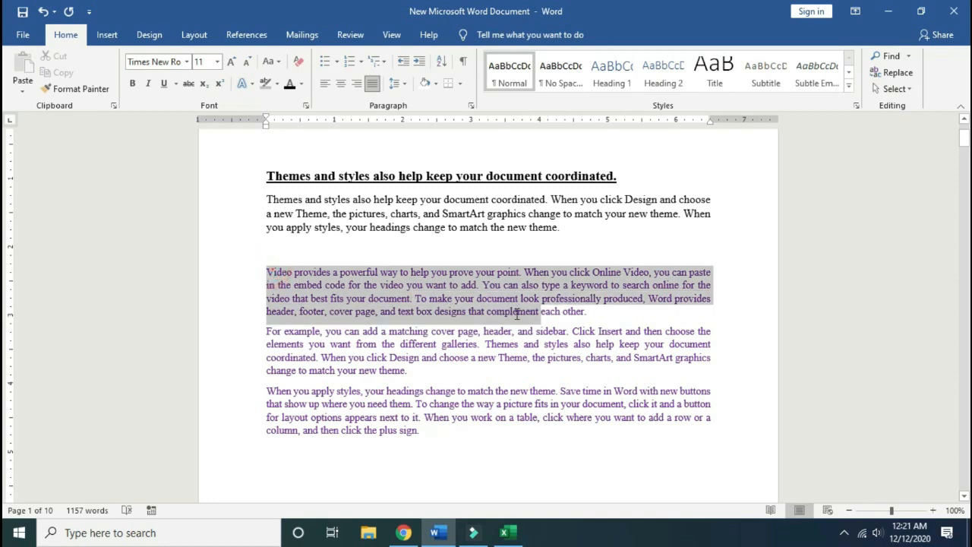
drag(266, 331, 427, 370)
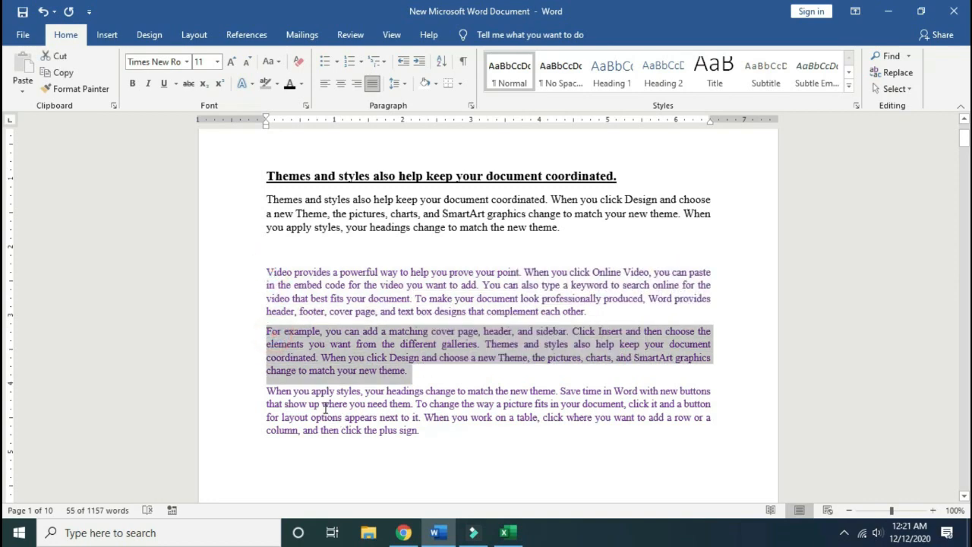
drag(325, 409, 419, 431)
click(451, 446)
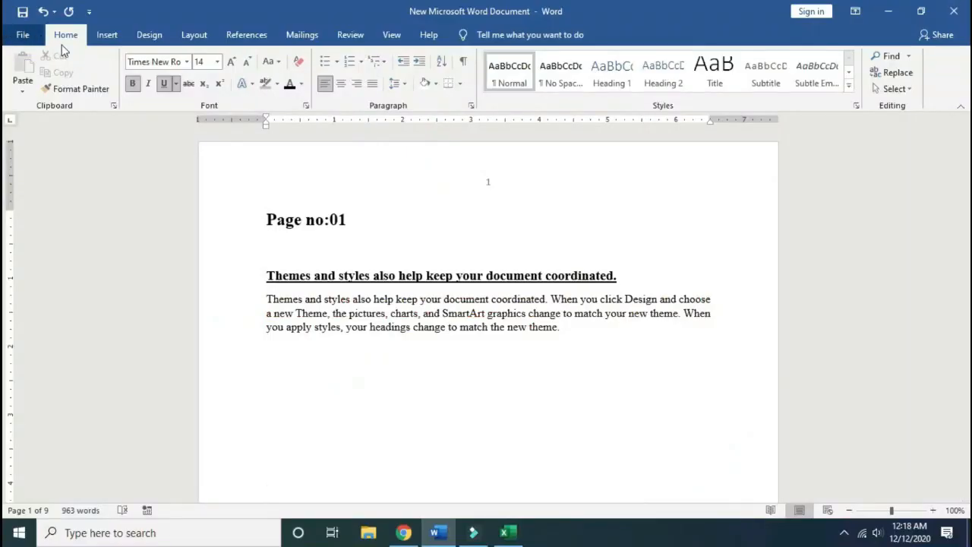
Set the Office theme to Dark Gray in the general options and apply it
click(23, 36)
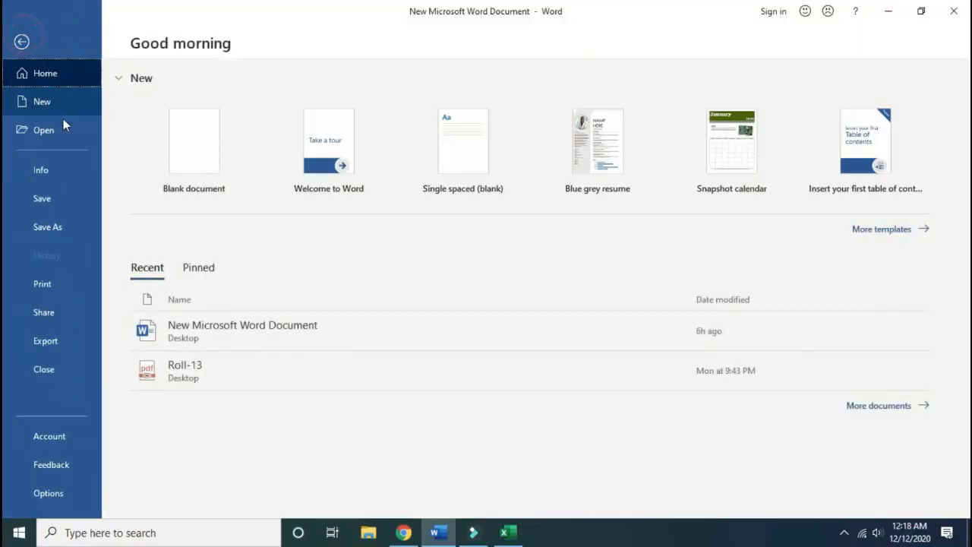
click(47, 494)
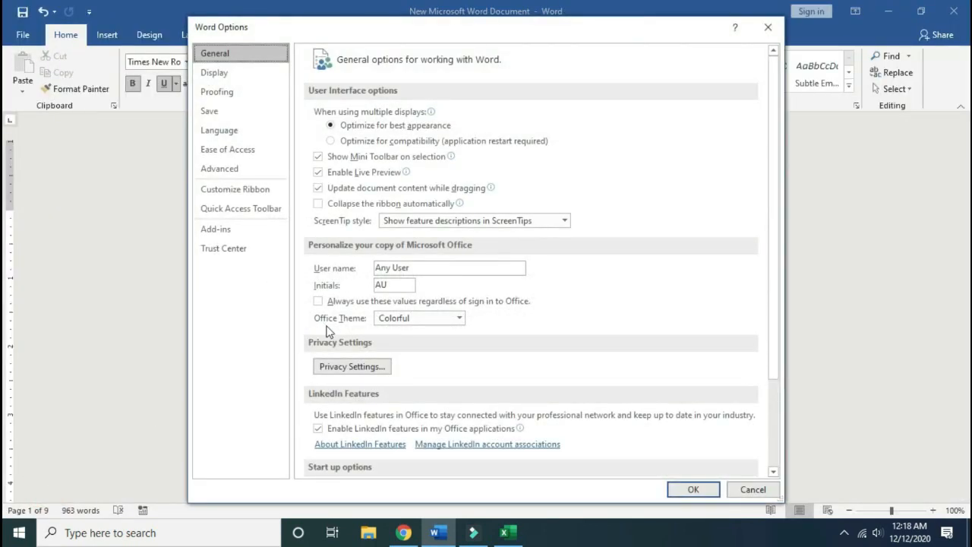
click(459, 318)
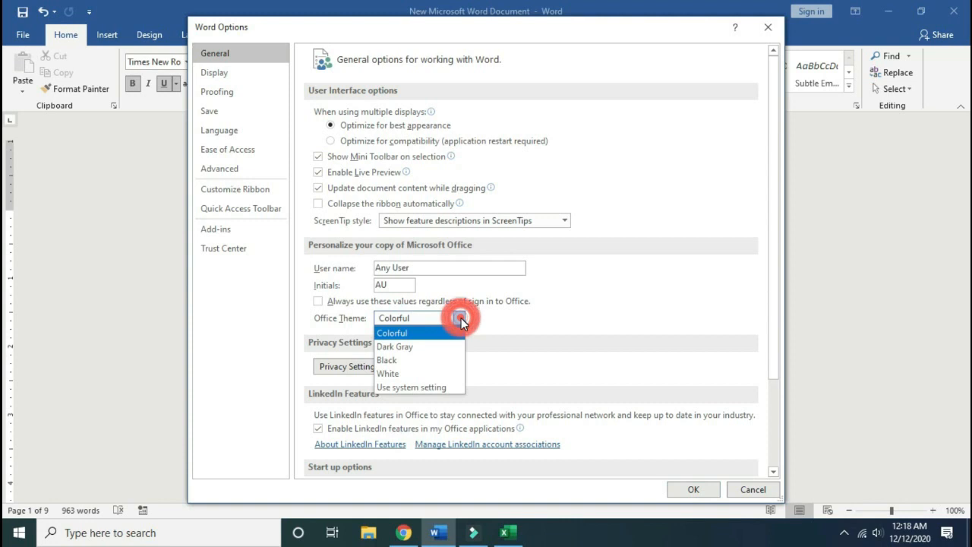
click(416, 352)
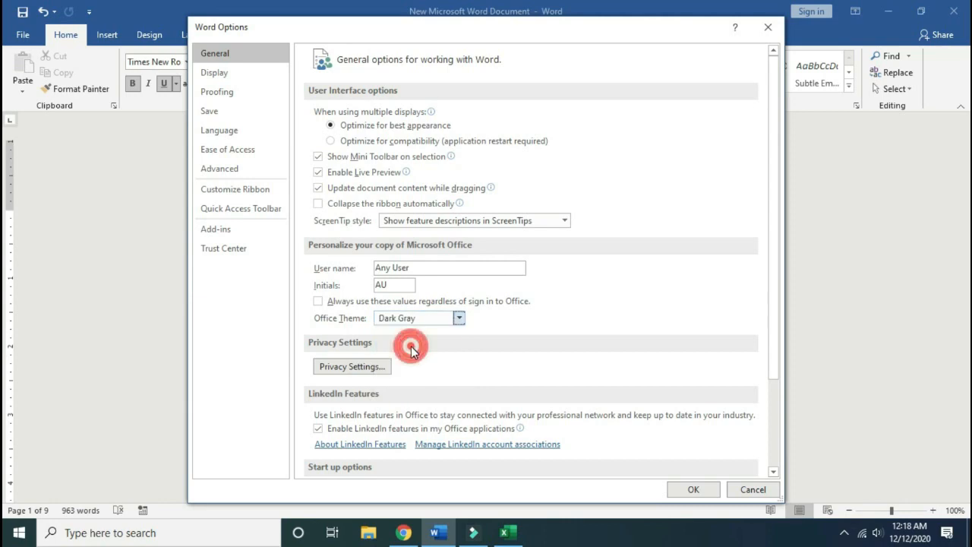
click(694, 492)
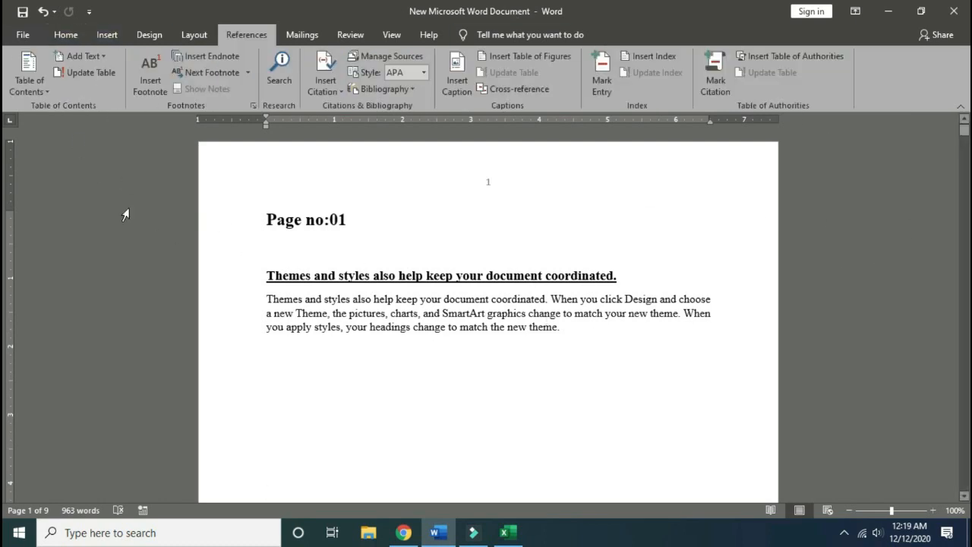
Set the Office theme to Colorful in the general options and apply it
click(23, 36)
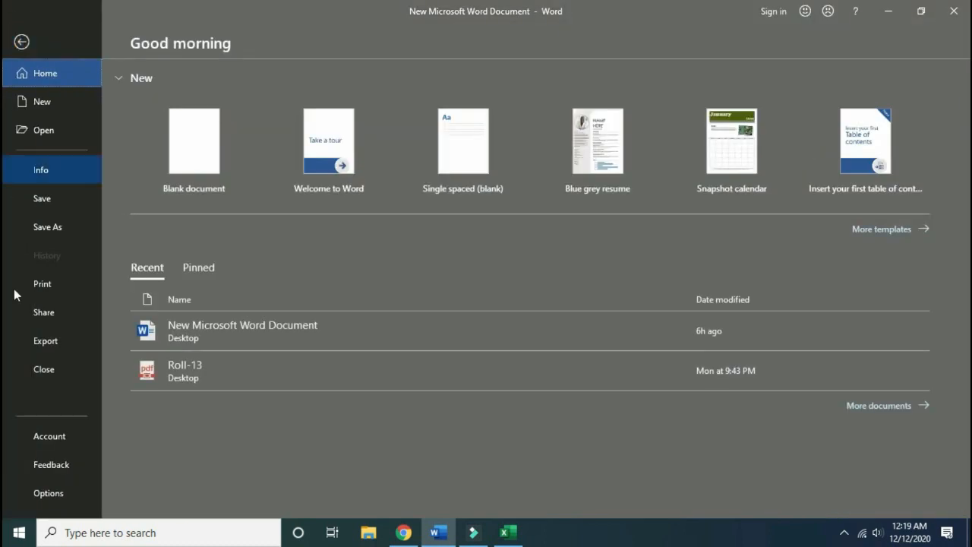
click(52, 495)
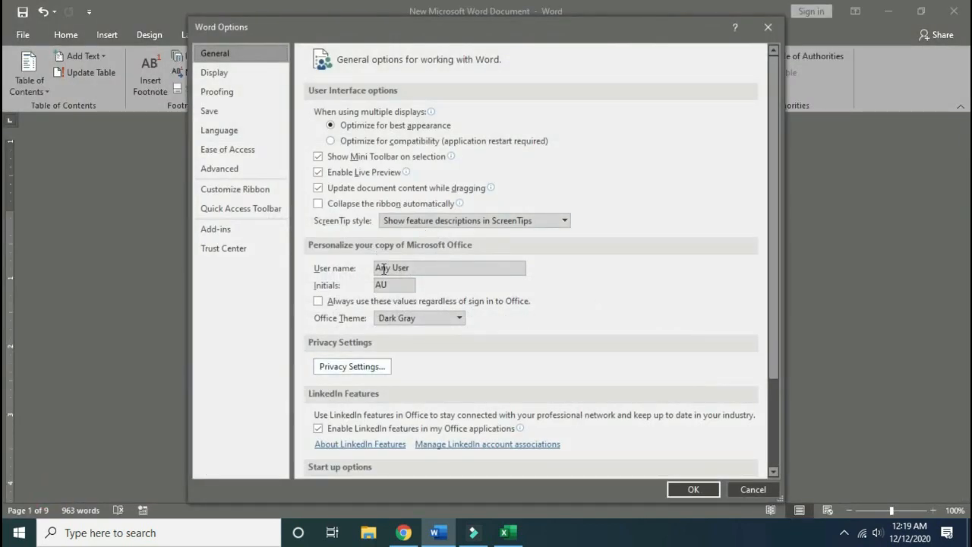
click(460, 318)
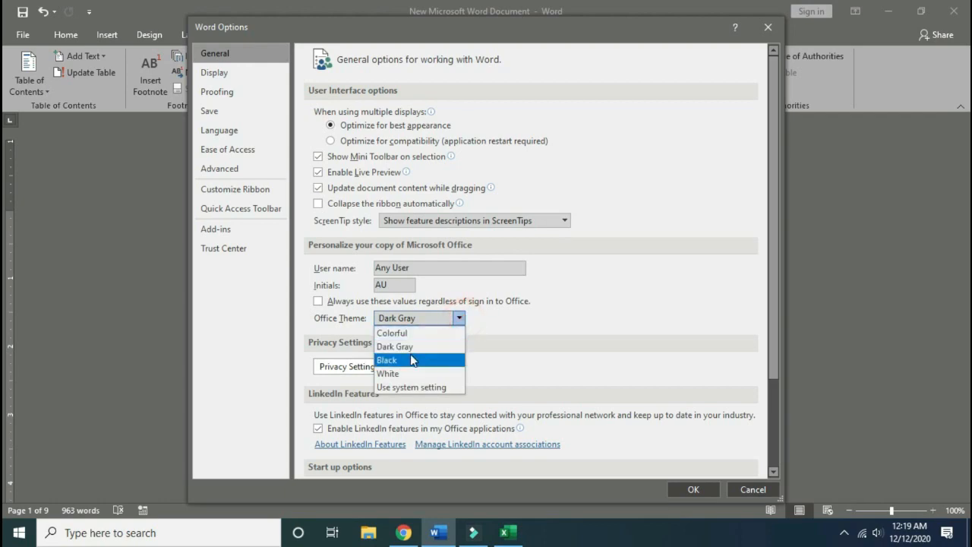
click(409, 333)
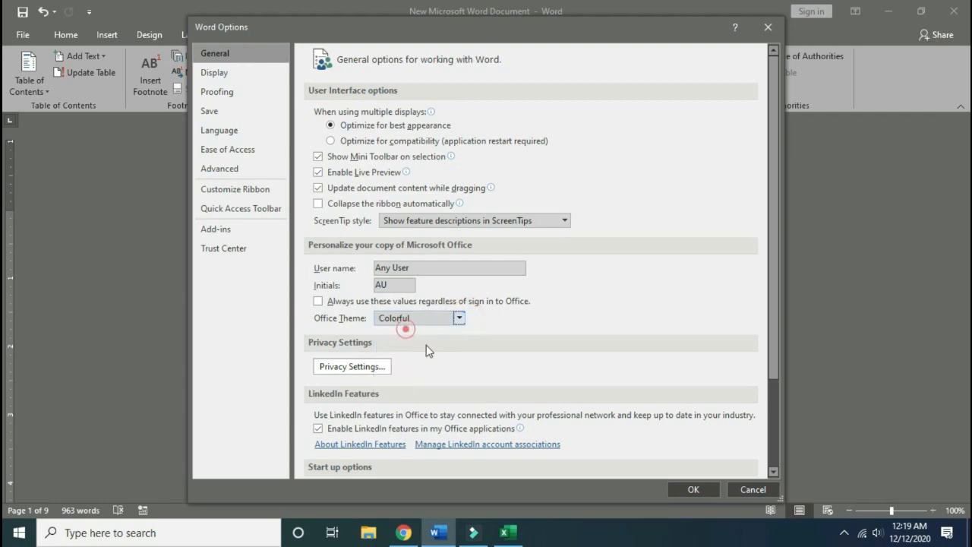
click(692, 490)
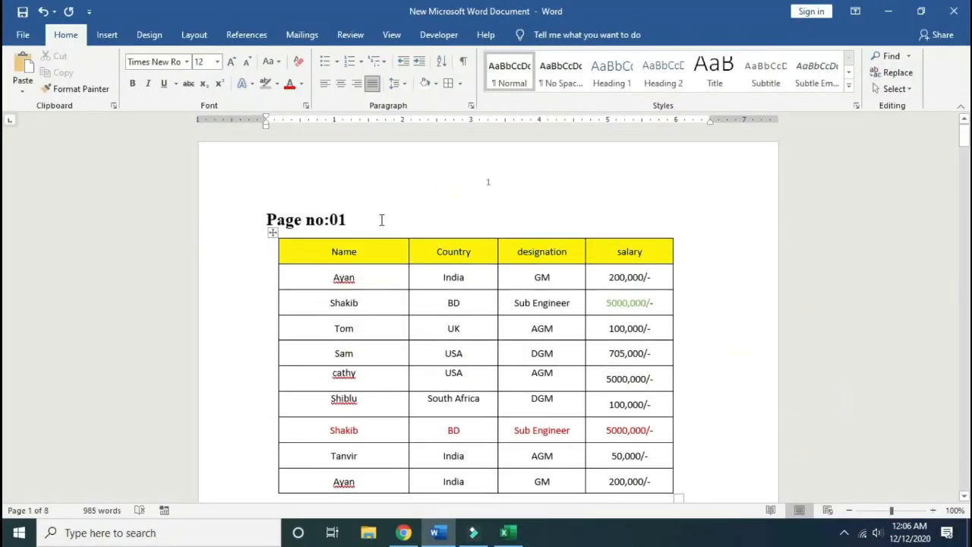
Examine the headings and page layout of the document's first three pages
triple_click(381, 219)
click(380, 219)
triple_click(310, 217)
scroll(446, 318, down, 3)
scroll(438, 342, down, 5)
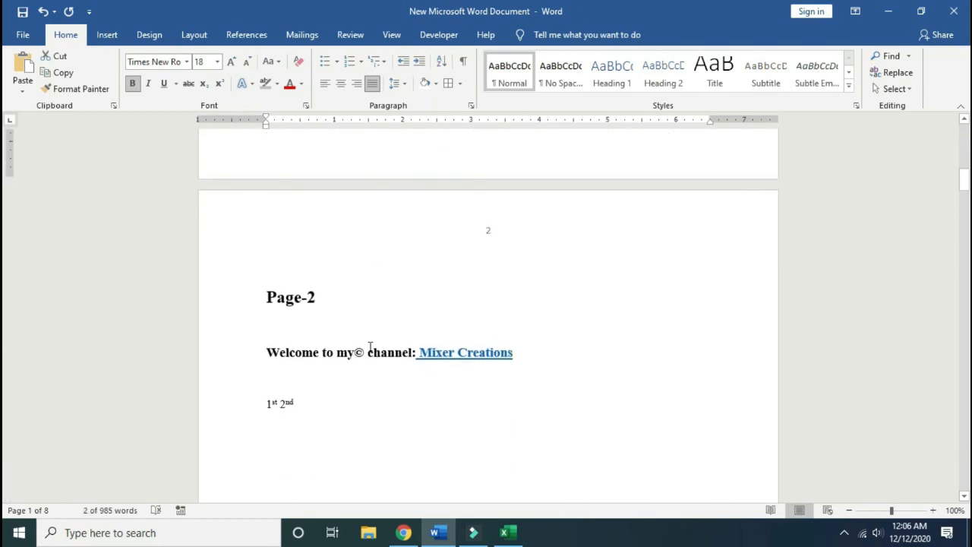
click(328, 294)
click(253, 291)
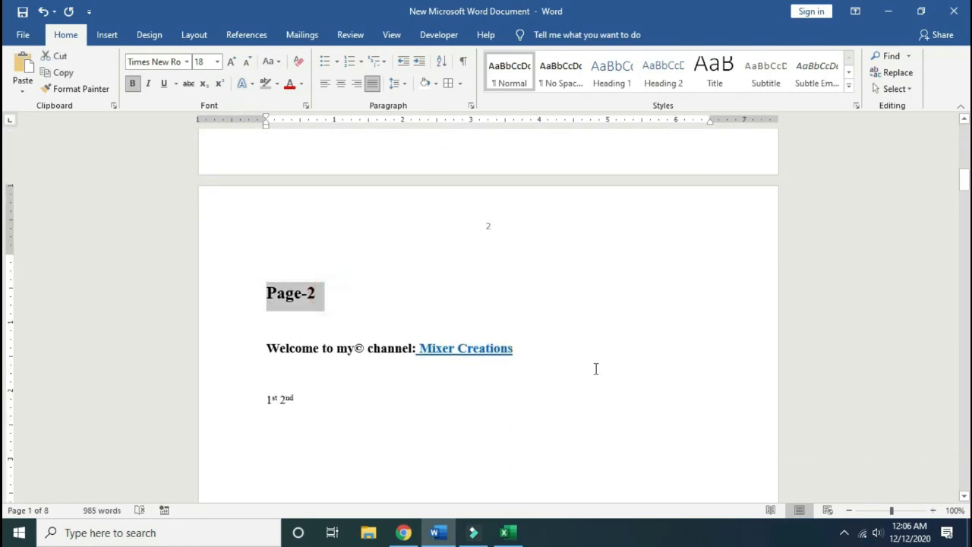
scroll(567, 380, down, 20)
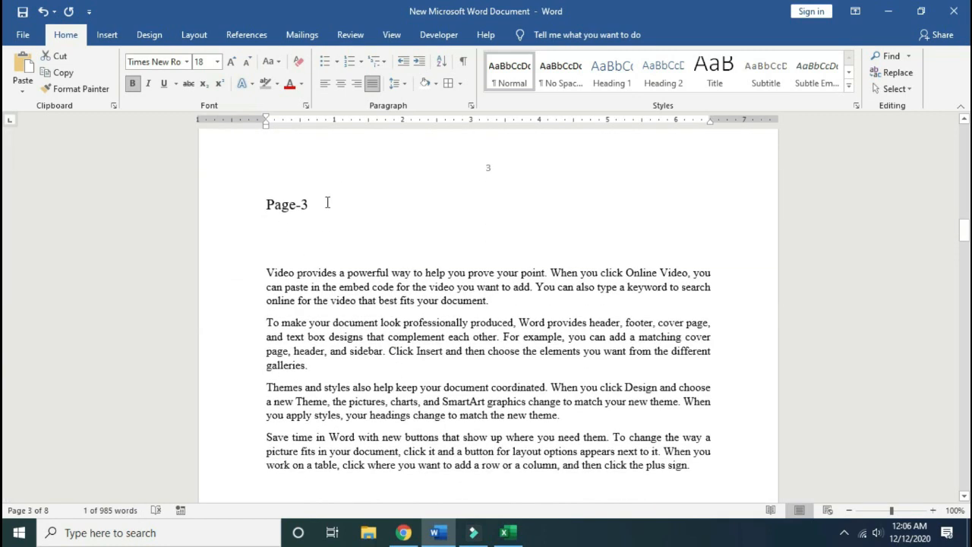
drag(328, 202, 269, 211)
drag(964, 234, 964, 188)
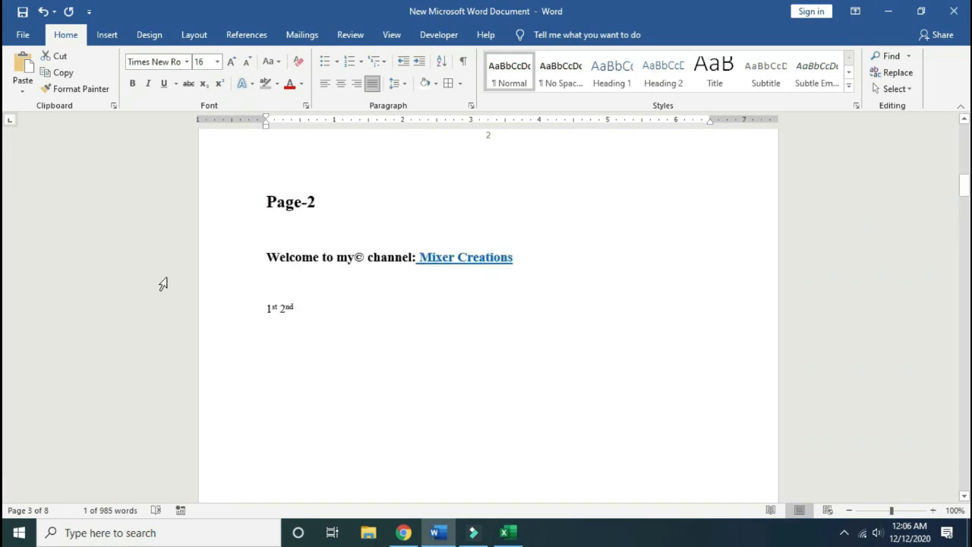
drag(327, 202, 266, 205)
scroll(422, 353, up, 1)
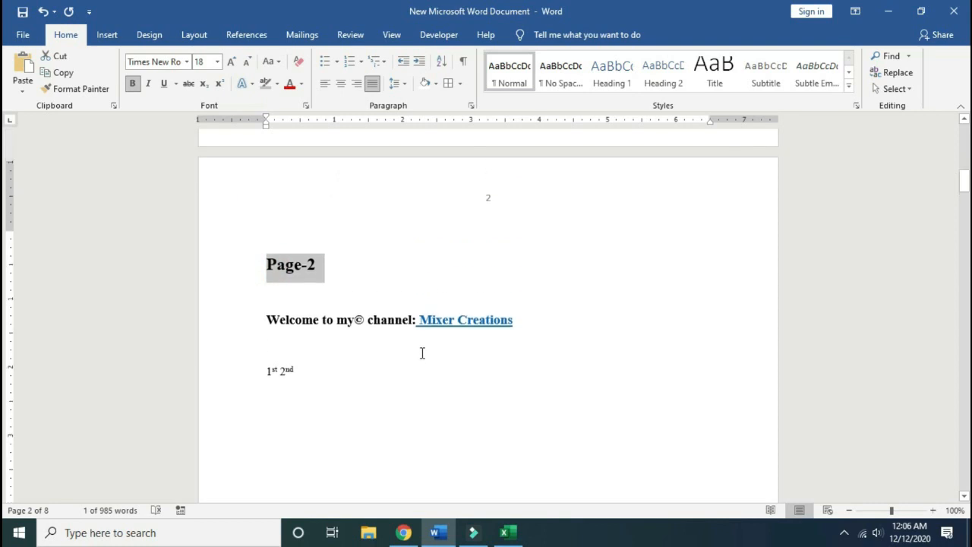
scroll(422, 353, up, 5)
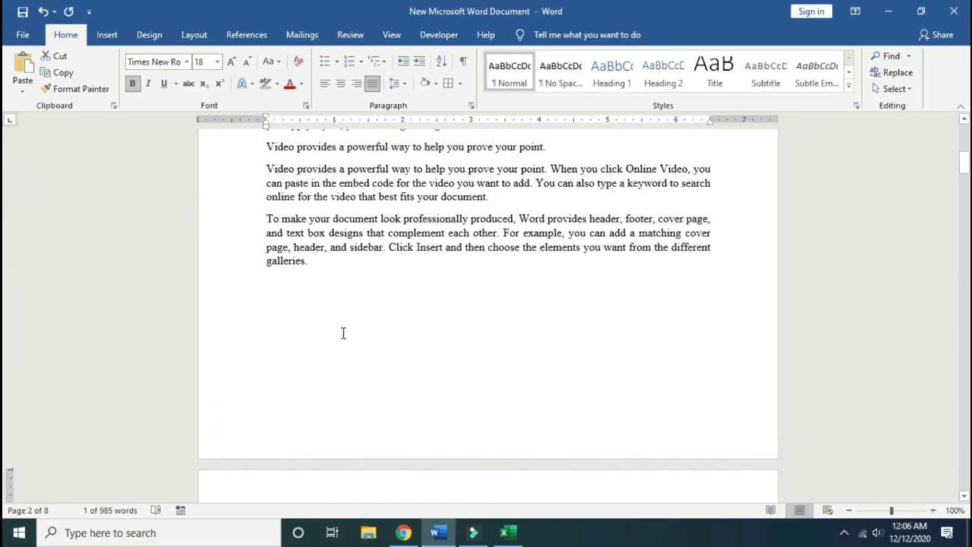
From the end of page 1's last paragraph, set the page orientation to Landscape, applied to This point forward
click(316, 266)
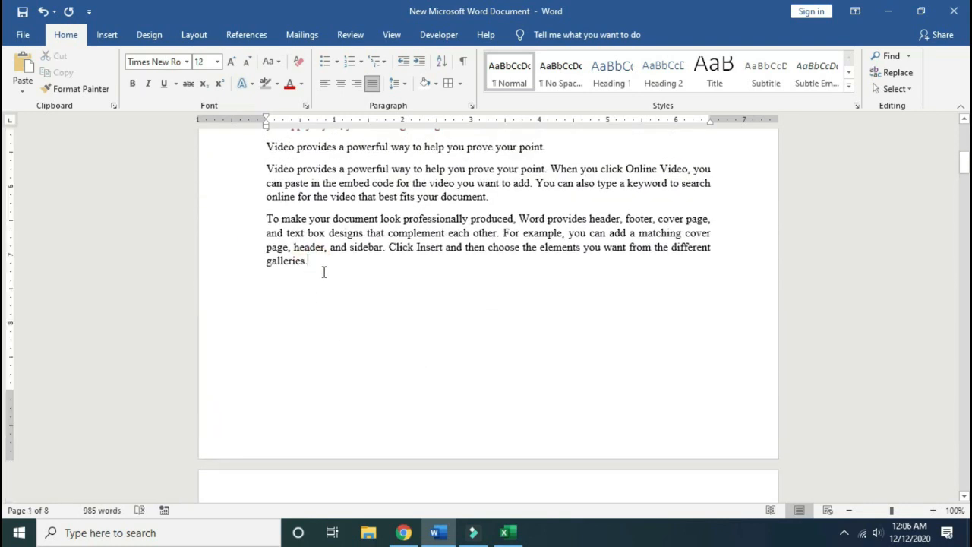
scroll(323, 272, down, 1)
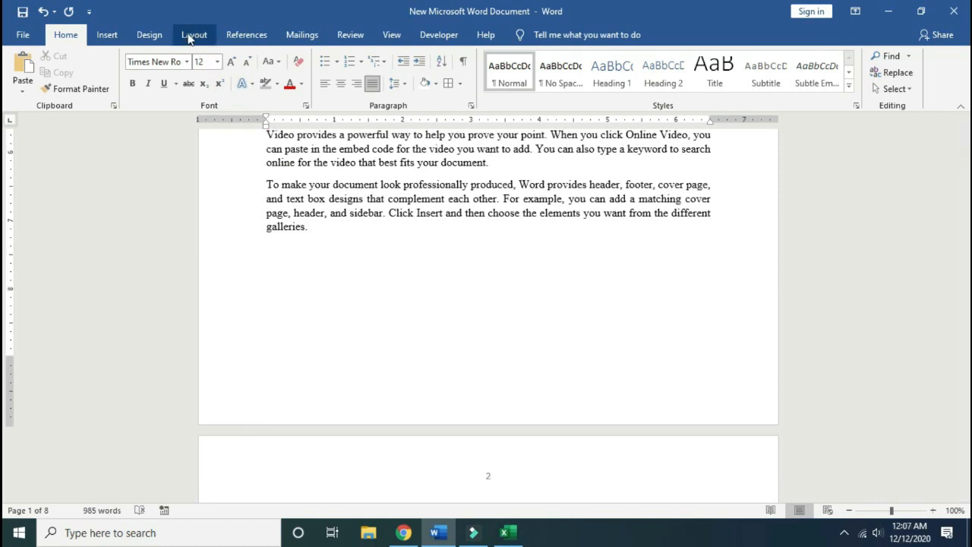
click(192, 37)
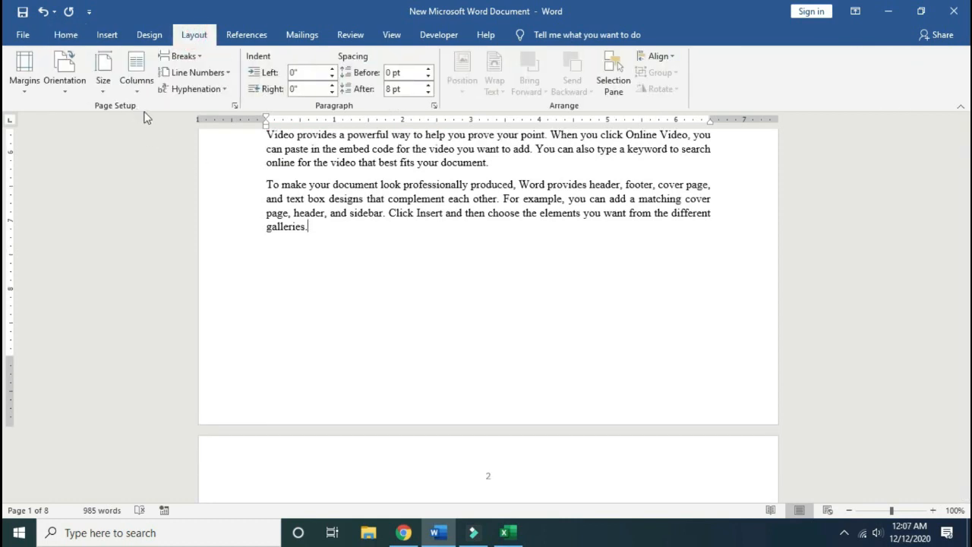
click(235, 105)
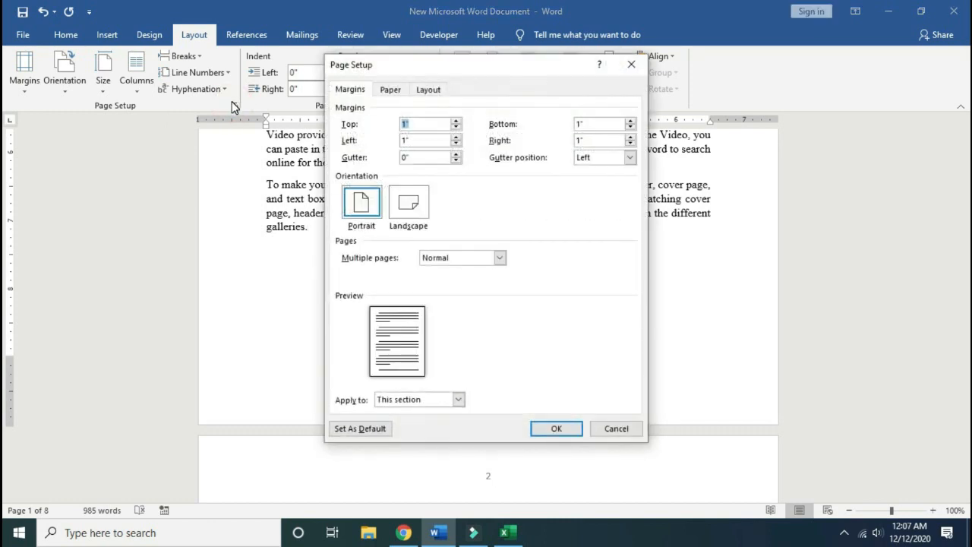
click(407, 206)
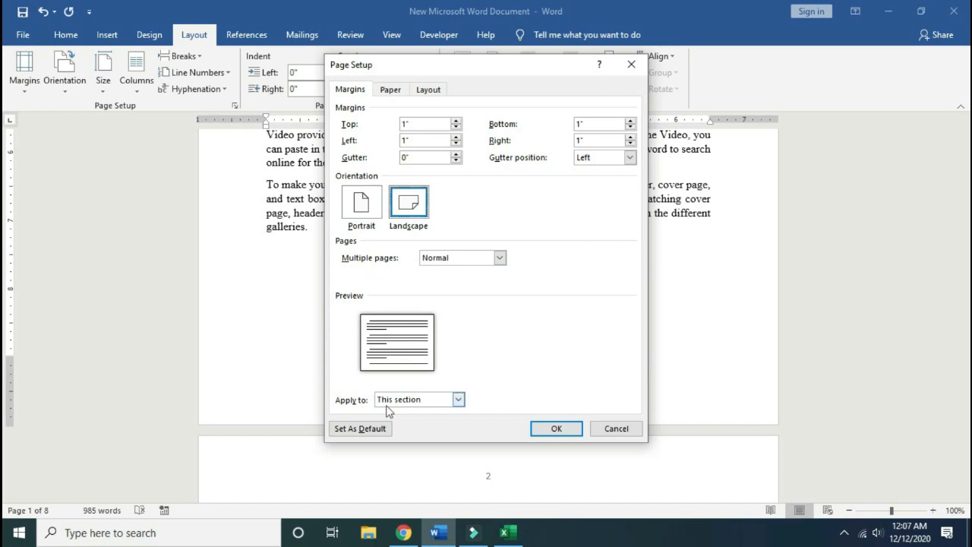
click(458, 400)
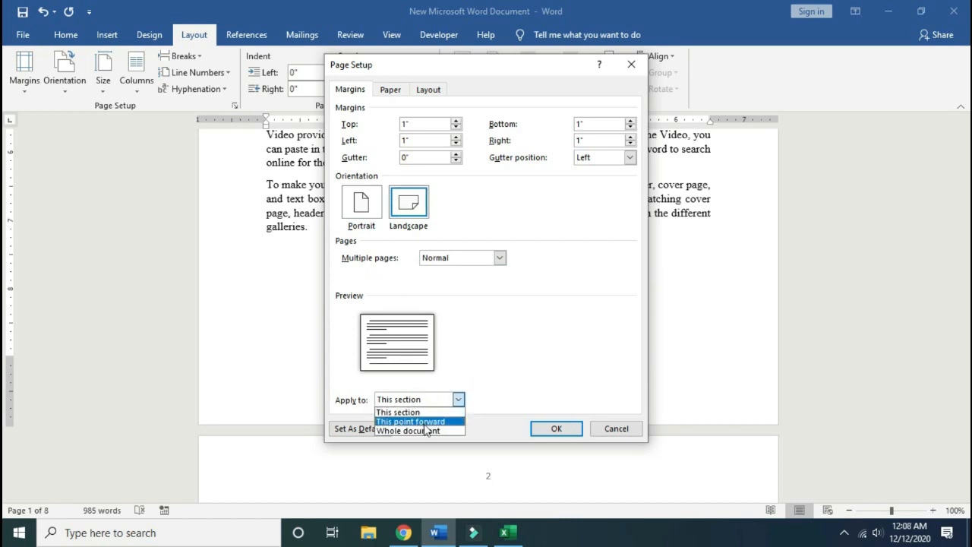
click(442, 422)
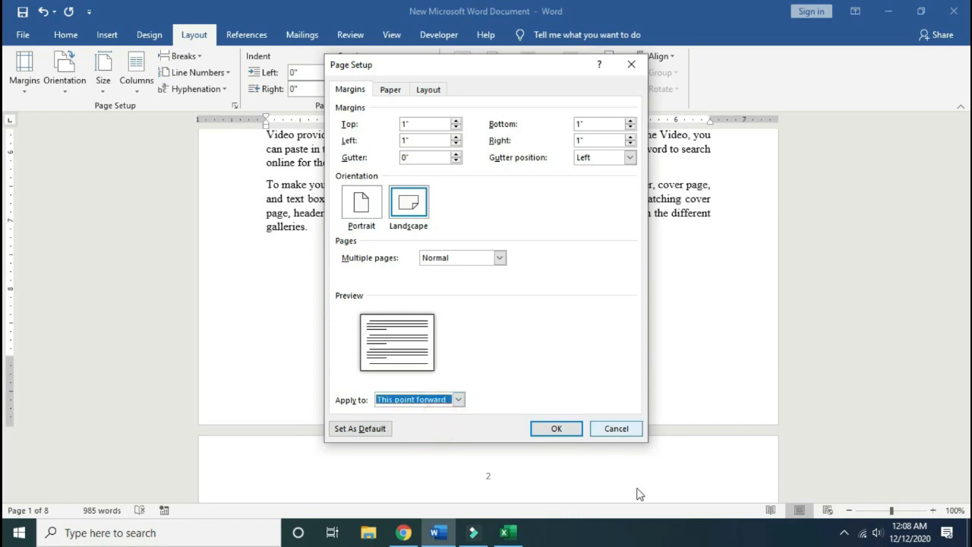
click(558, 429)
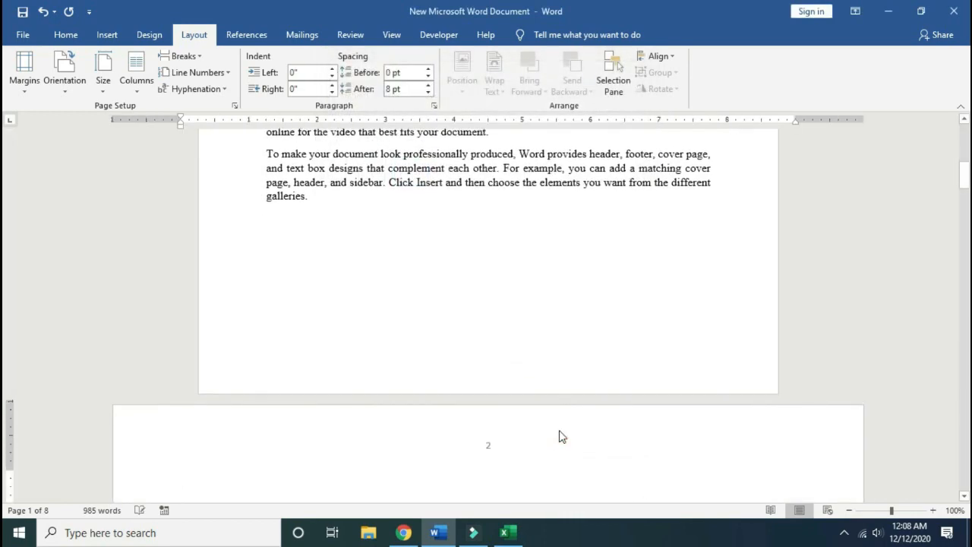
Check the page orientation of the first three pages
scroll(493, 308, up, 8)
scroll(494, 327, down, 14)
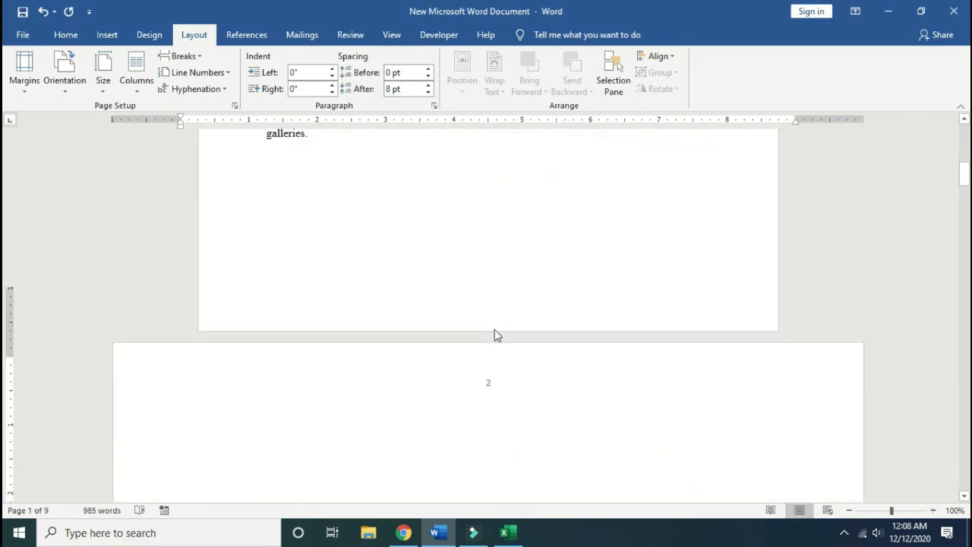
scroll(413, 400, down, 5)
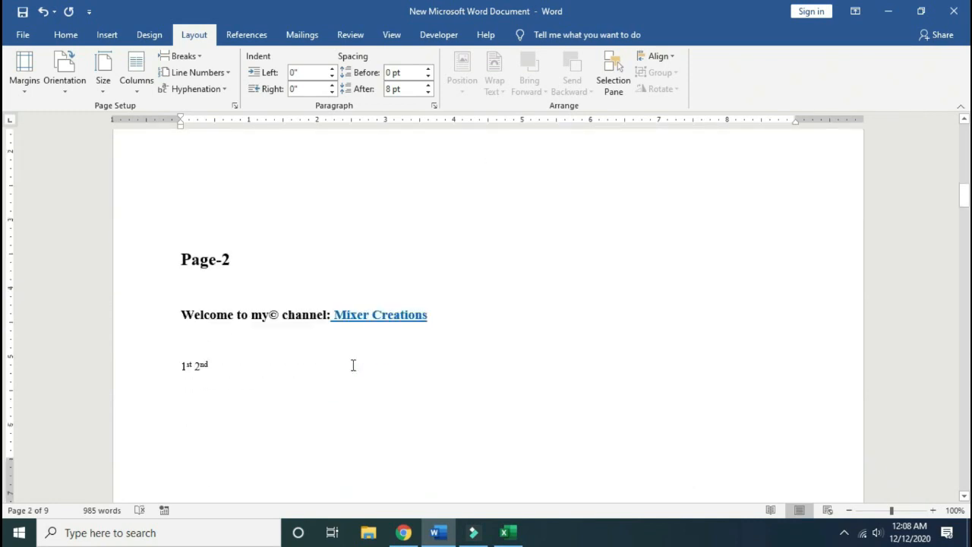
scroll(375, 373, down, 10)
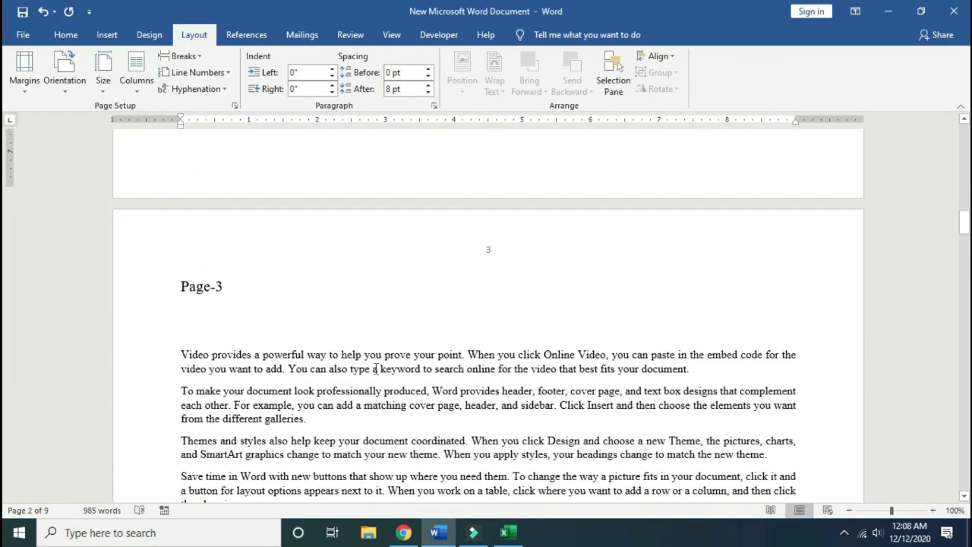
click(227, 273)
scroll(403, 353, up, 8)
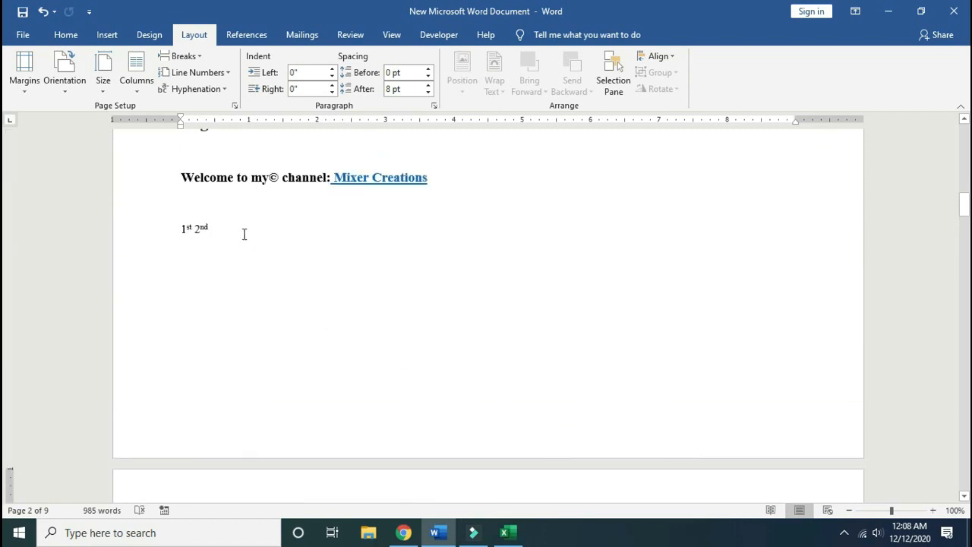
From the blank area below the "1st 2nd" line on page 2, set the page orientation to Portrait, applied to This point forward
click(243, 234)
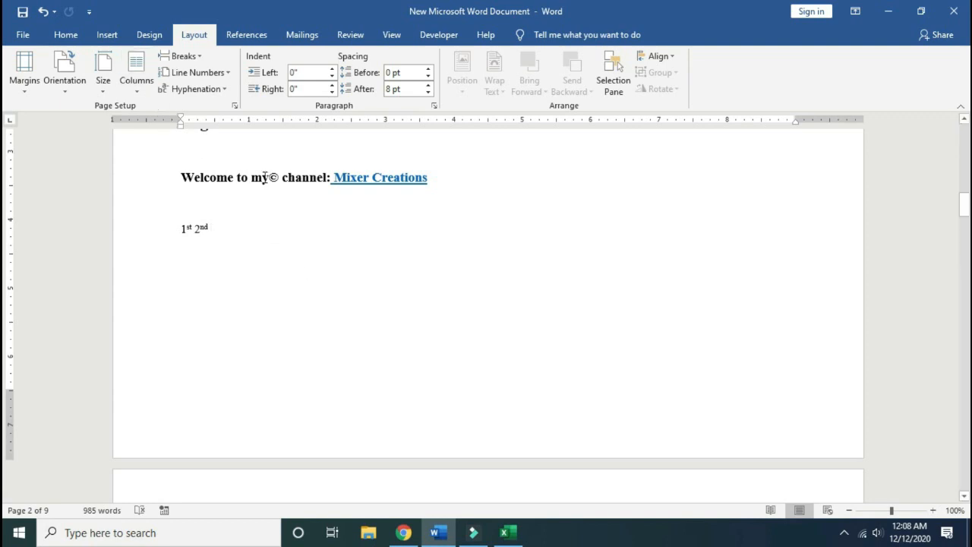
click(192, 36)
click(235, 105)
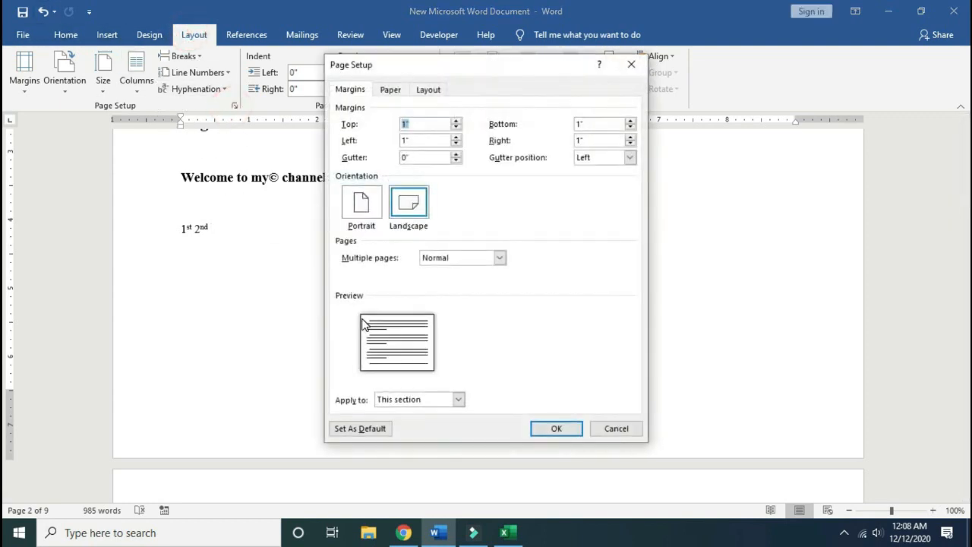
click(362, 211)
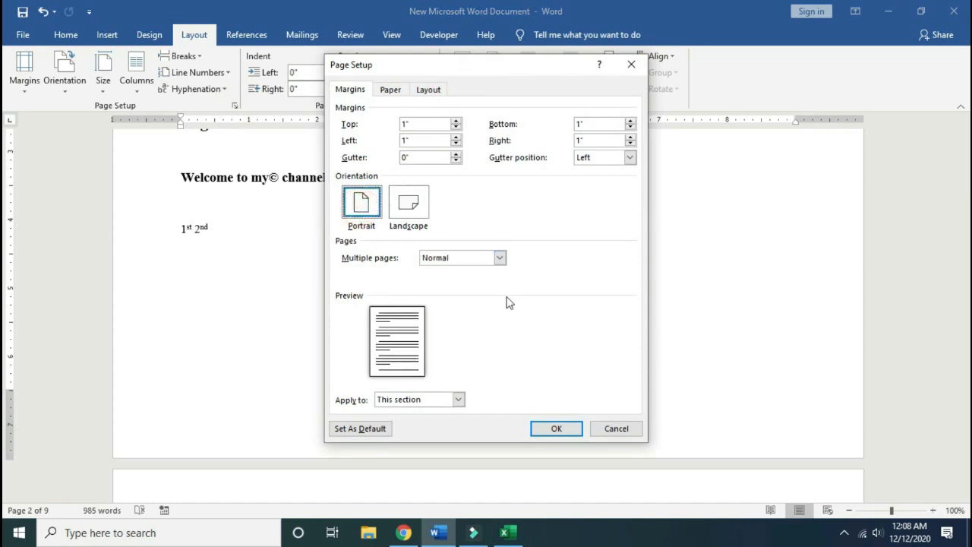
click(458, 400)
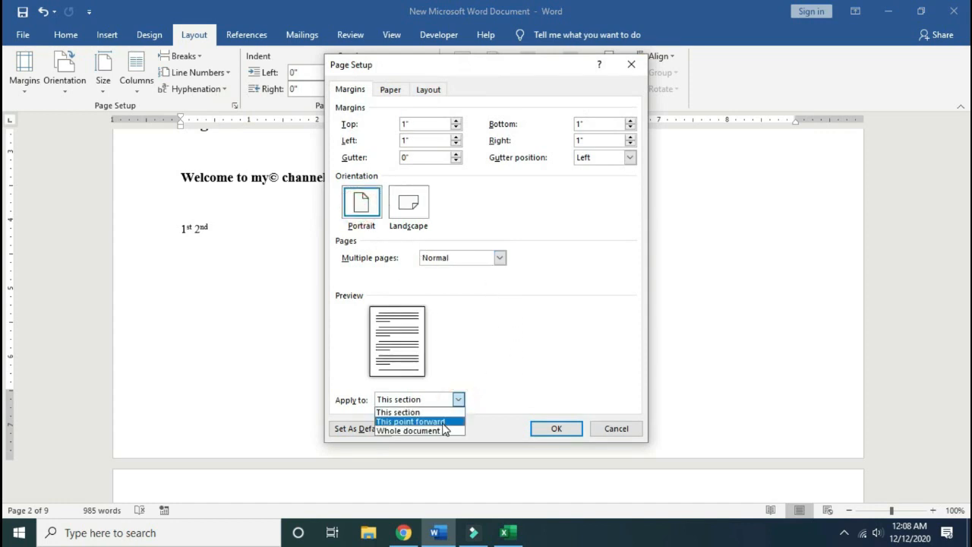
click(442, 423)
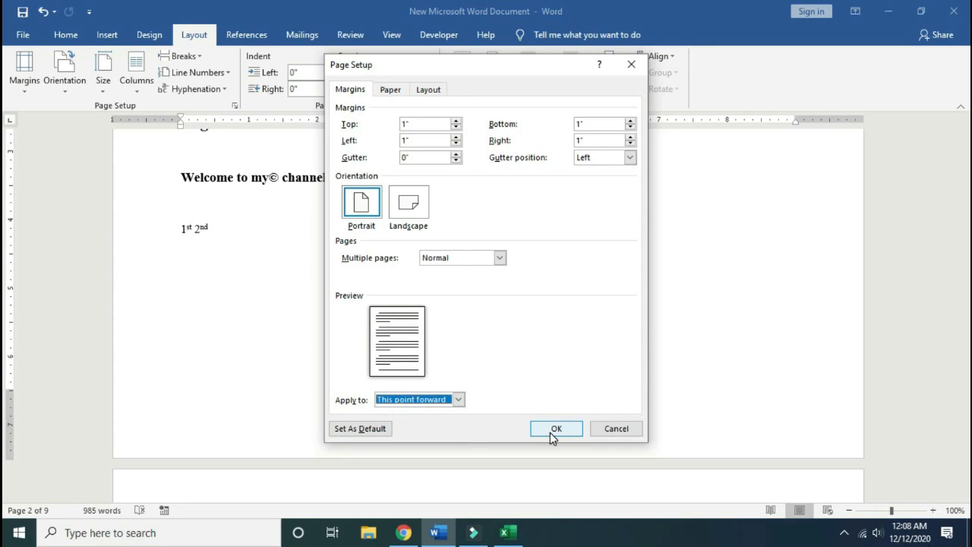
click(554, 429)
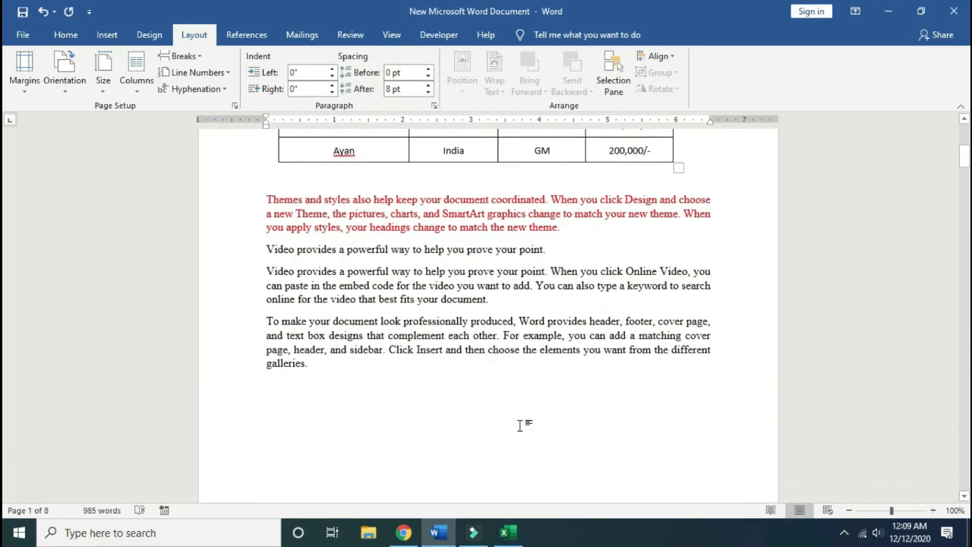
scroll(520, 426, down, 10)
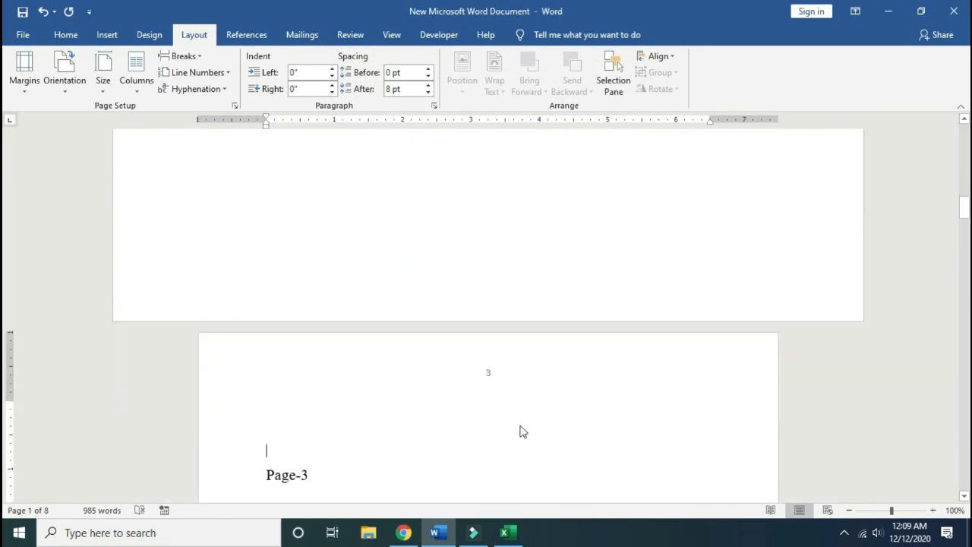
scroll(520, 431, up, 12)
scroll(520, 425, down, 9)
scroll(520, 421, up, 5)
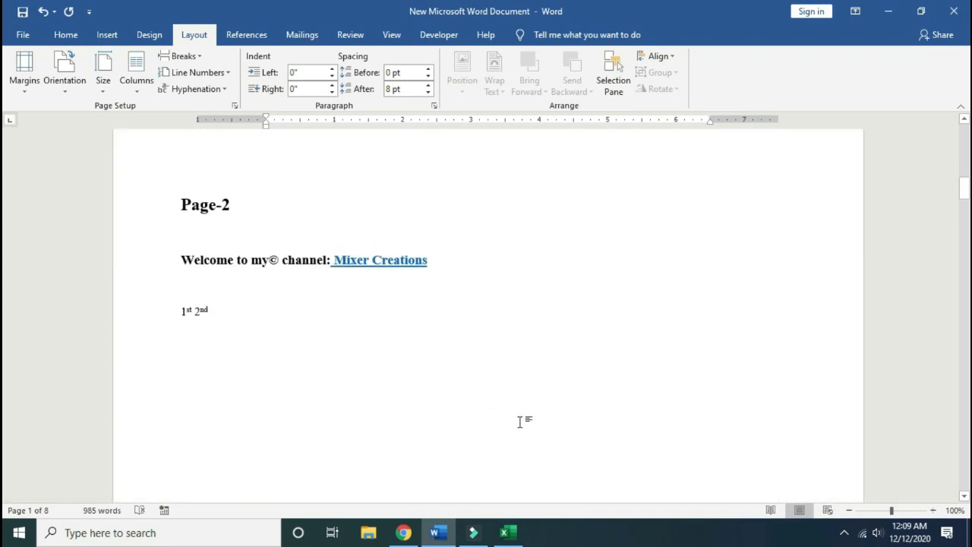
scroll(520, 422, up, 5)
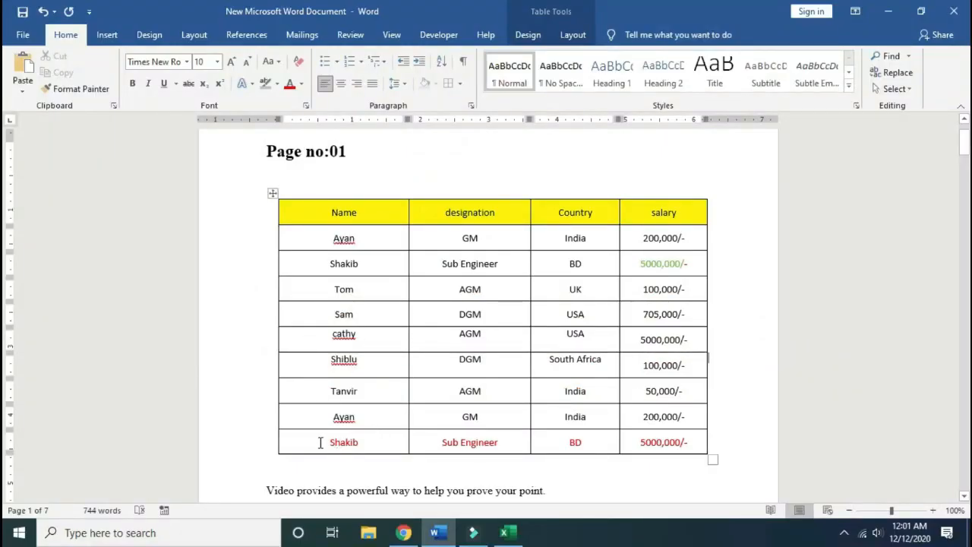
Move the red last row of the page 1 table up to just below the first data row
drag(316, 441, 646, 444)
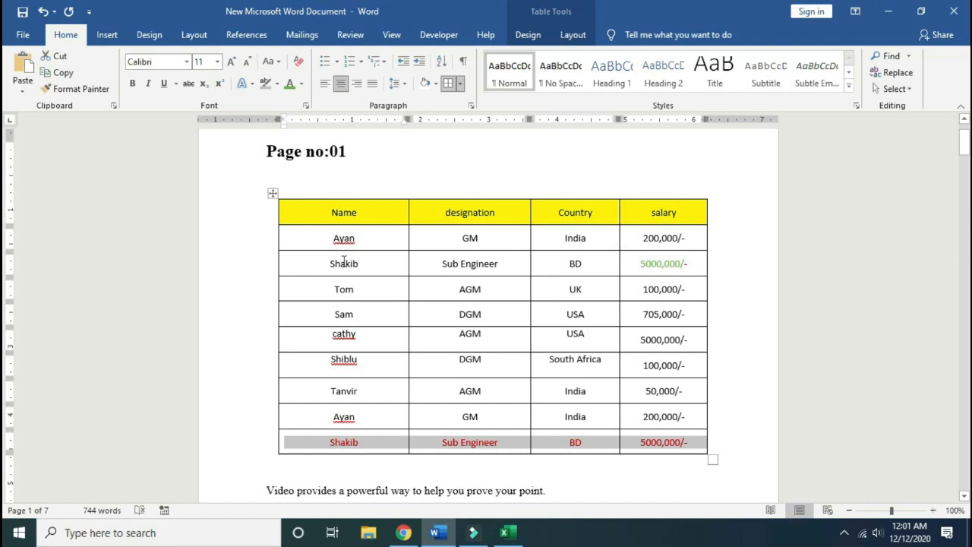
click(341, 449)
drag(314, 442, 668, 446)
drag(319, 441, 672, 444)
click(347, 448)
drag(319, 441, 641, 444)
key(alt+shift+Up)
key(alt+shift+Up)
key(alt+shift+Up)
key(alt+shift+Up)
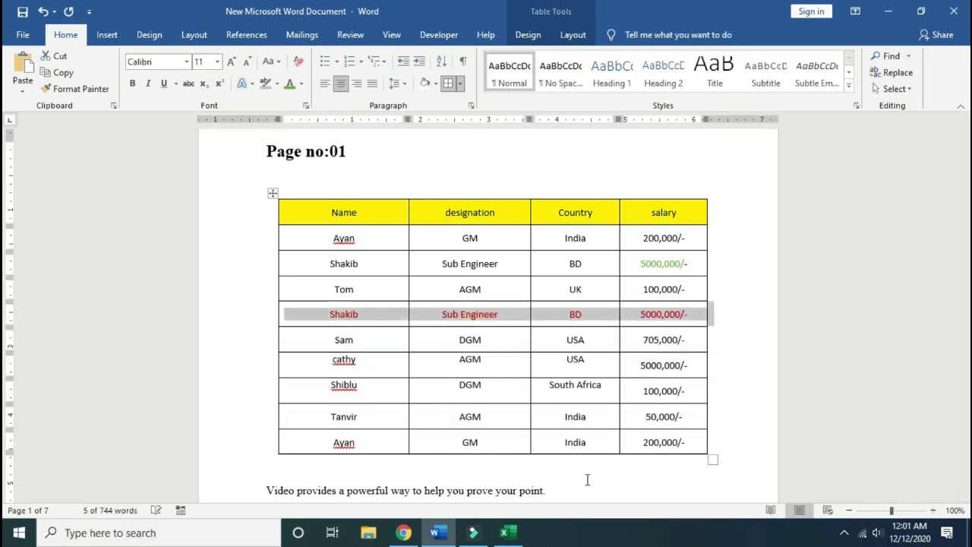
key(alt+shift+Up)
key(alt+shift+Up)
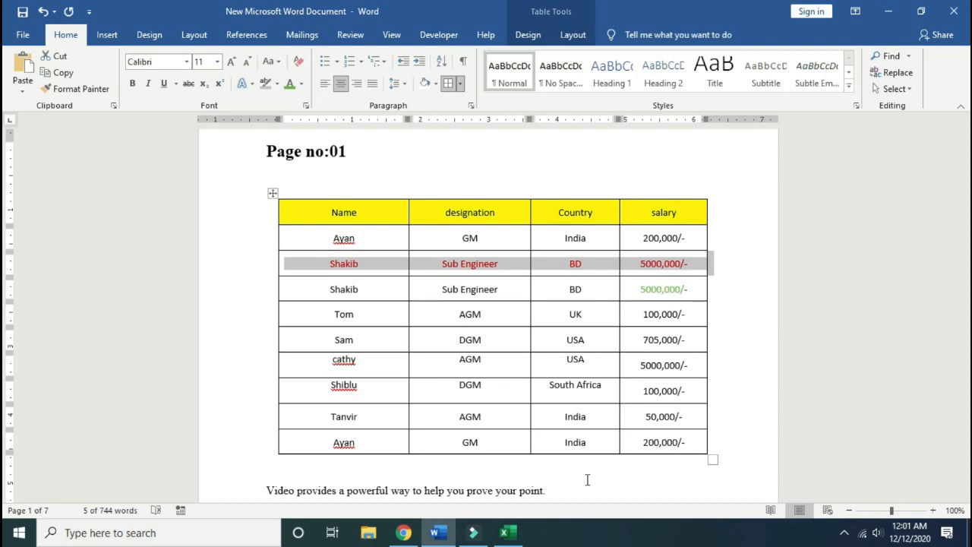
Move the red table row down five rows, placing it directly below the South Africa row
key(alt+shift+Down)
key(alt+shift+Down)
key(alt+shift+Down)
key(alt+shift+Down)
key(alt+shift+Down)
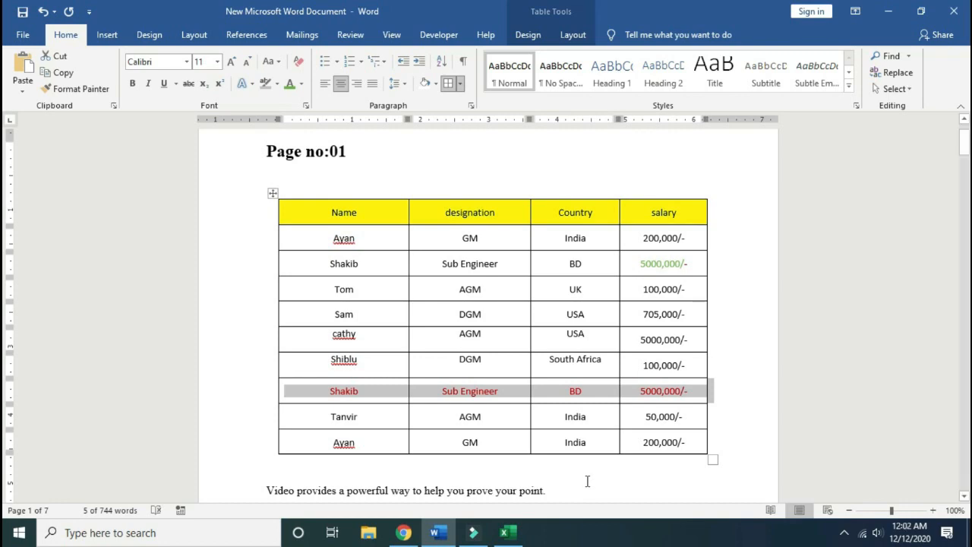
Move the red "Themes and styles" paragraph up above all the other paragraphs, directly beneath the table
scroll(587, 481, down, 5)
click(396, 449)
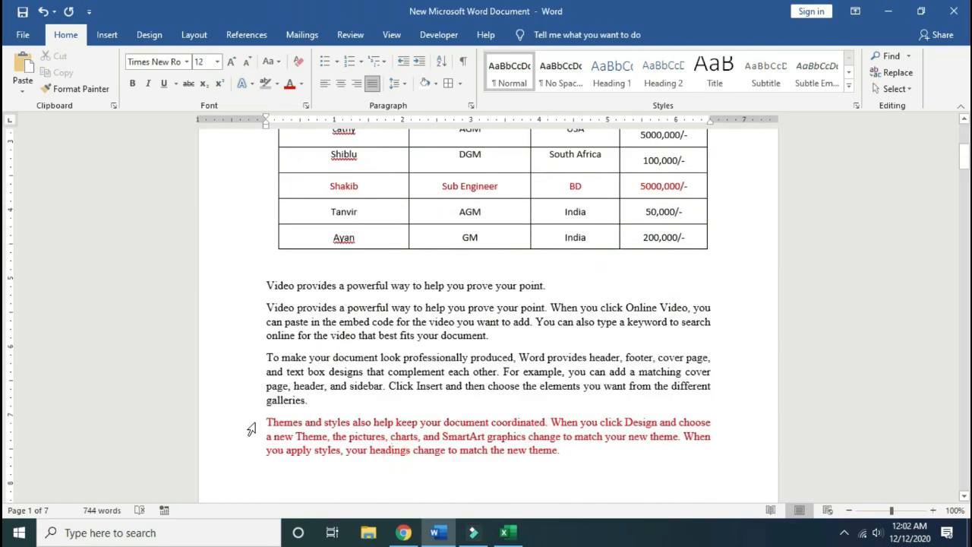
drag(265, 422, 579, 466)
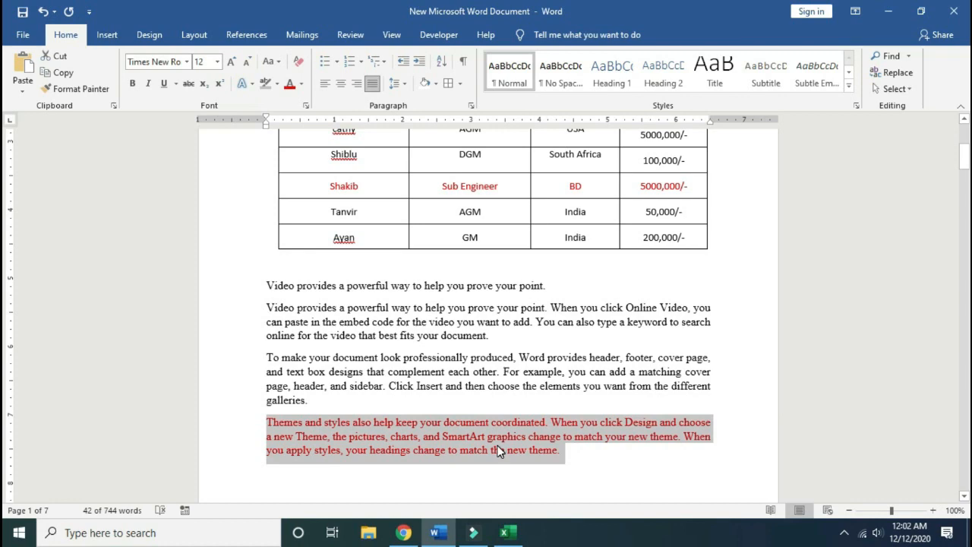
key(alt+shift+Up)
key(alt+shift+Up)
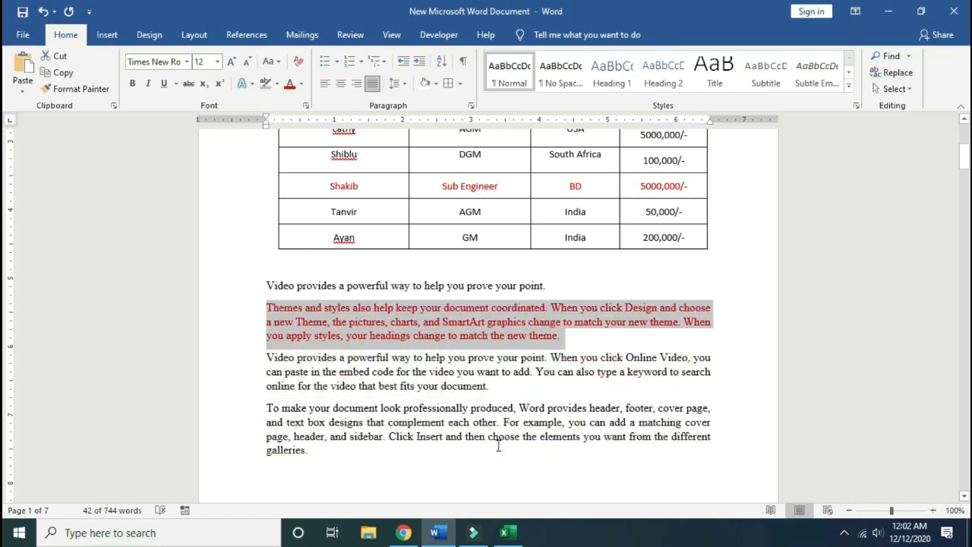
key(alt+shift+Down)
key(alt+shift+Down)
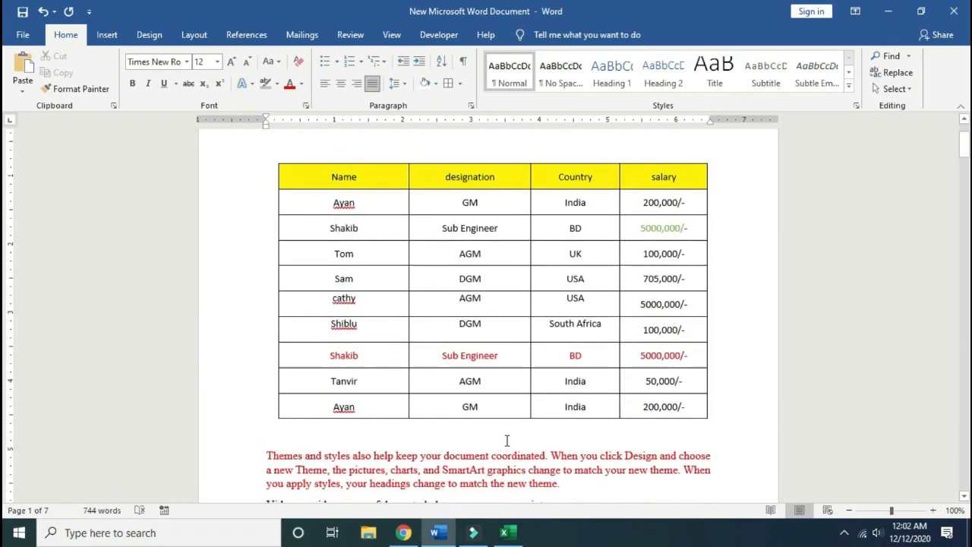
Move the table's designation column so that it follows the Country column
scroll(506, 441, up, 1)
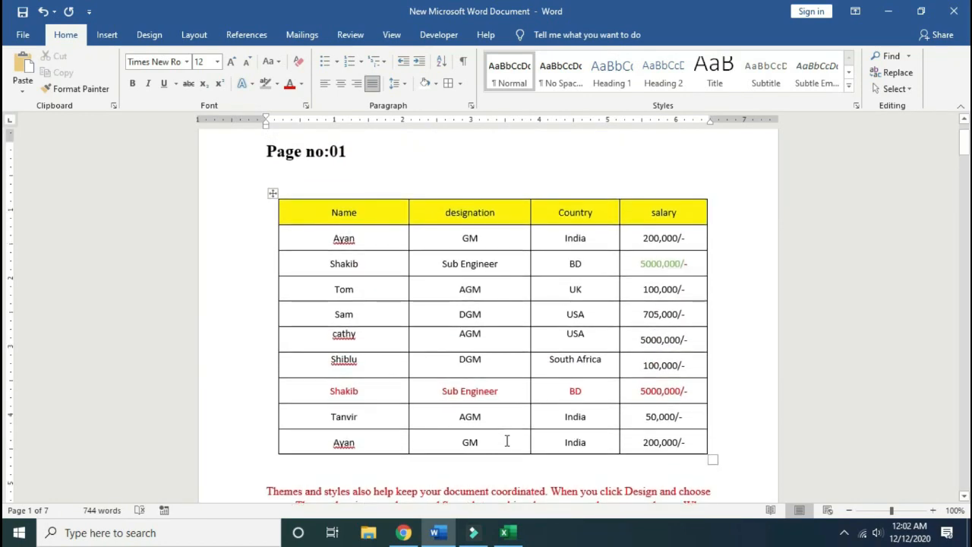
click(481, 196)
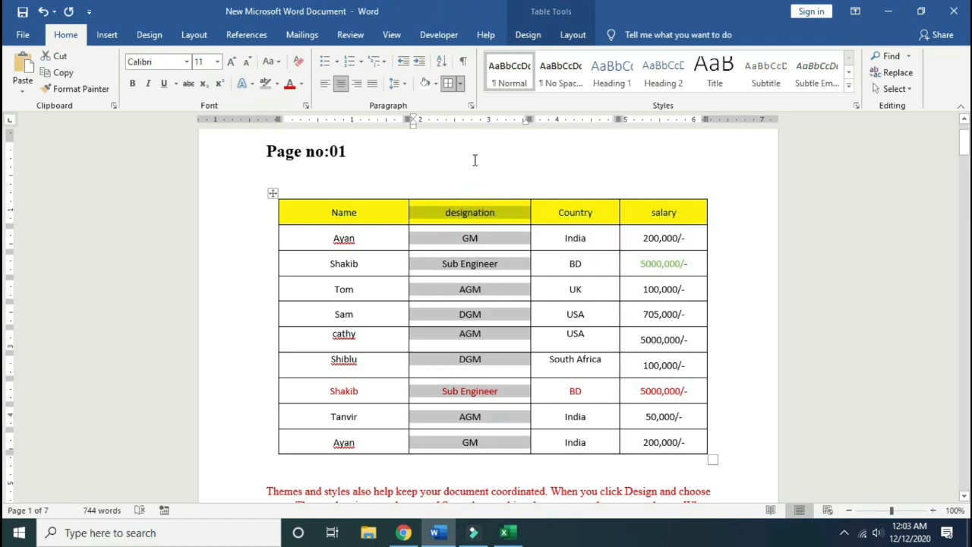
drag(470, 216, 577, 215)
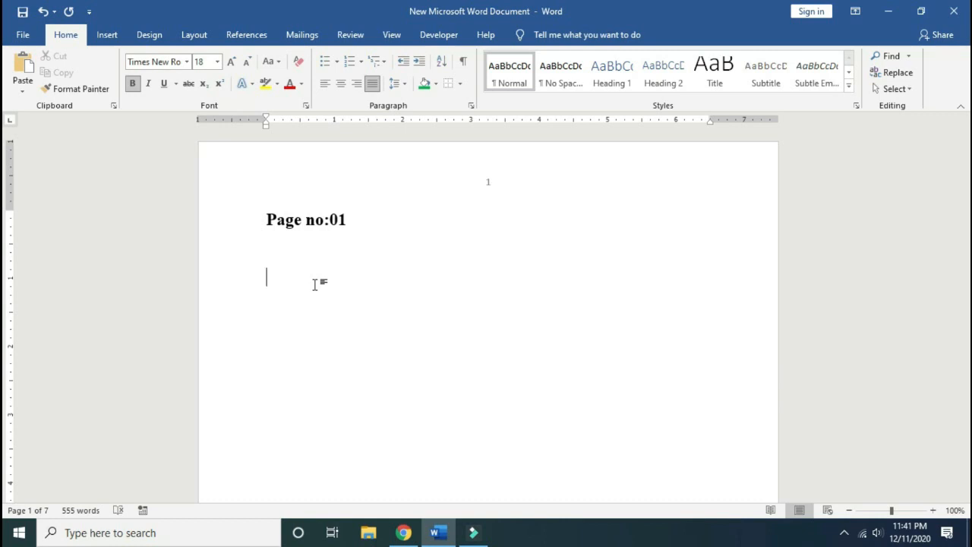
Insert a new Microsoft Excel 97-2003 Worksheet object below the "Page no:01" heading
click(89, 37)
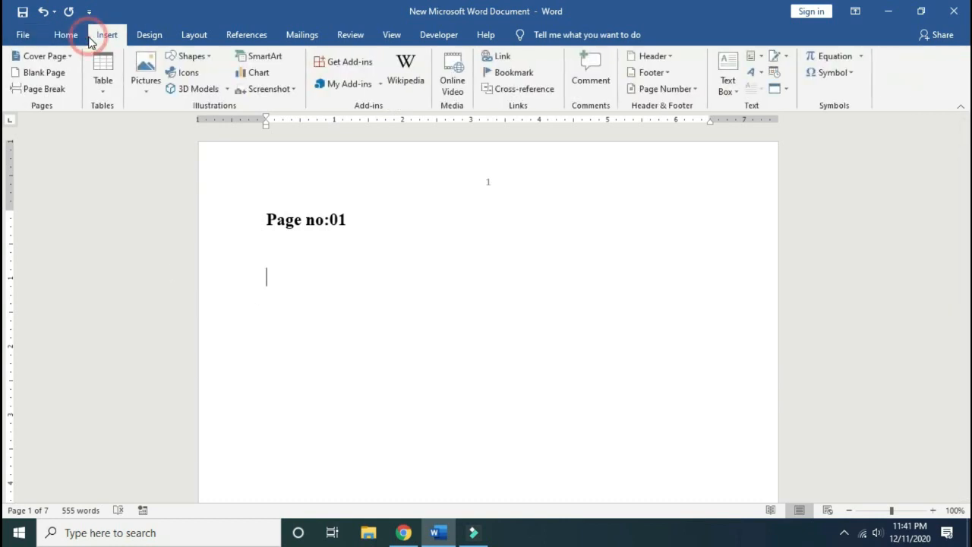
click(785, 90)
click(796, 106)
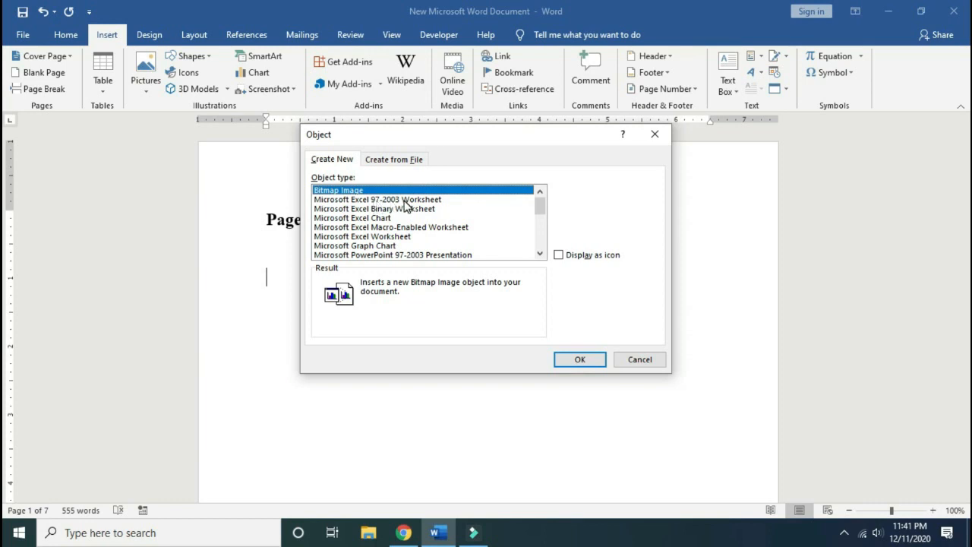
click(403, 199)
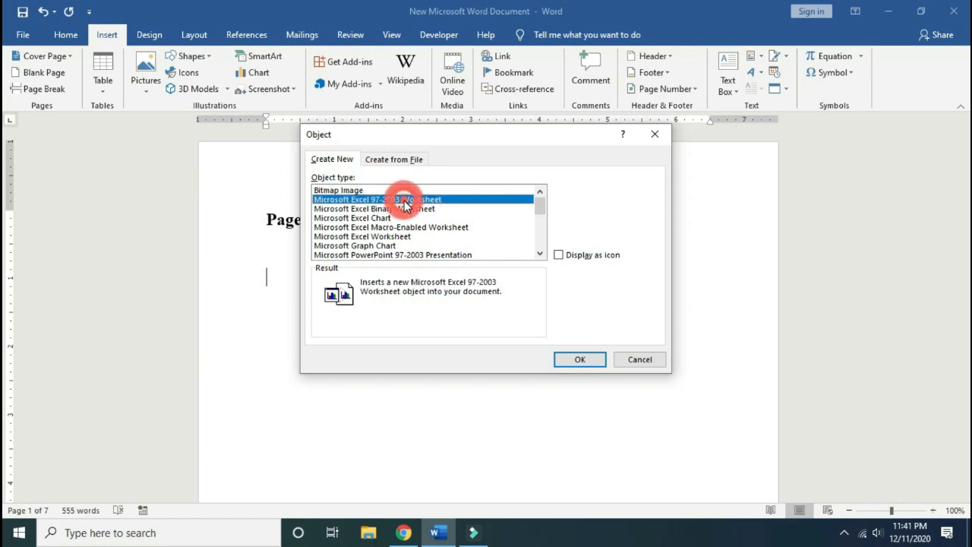
click(580, 360)
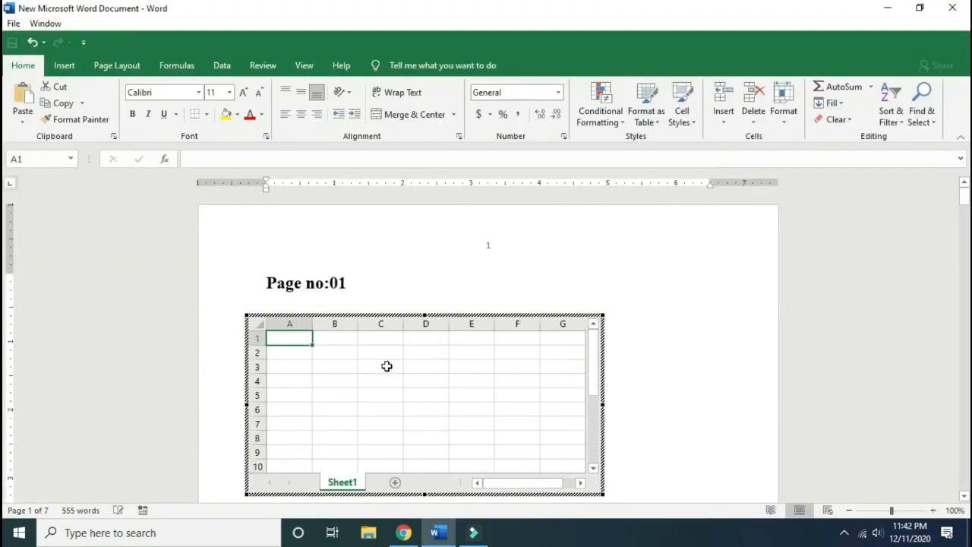
Enter "Text 1" in cell A8 and "Text 2" in cell B8 of the embedded worksheet, and return to the document
scroll(532, 330, down, 2)
click(292, 352)
text(T)
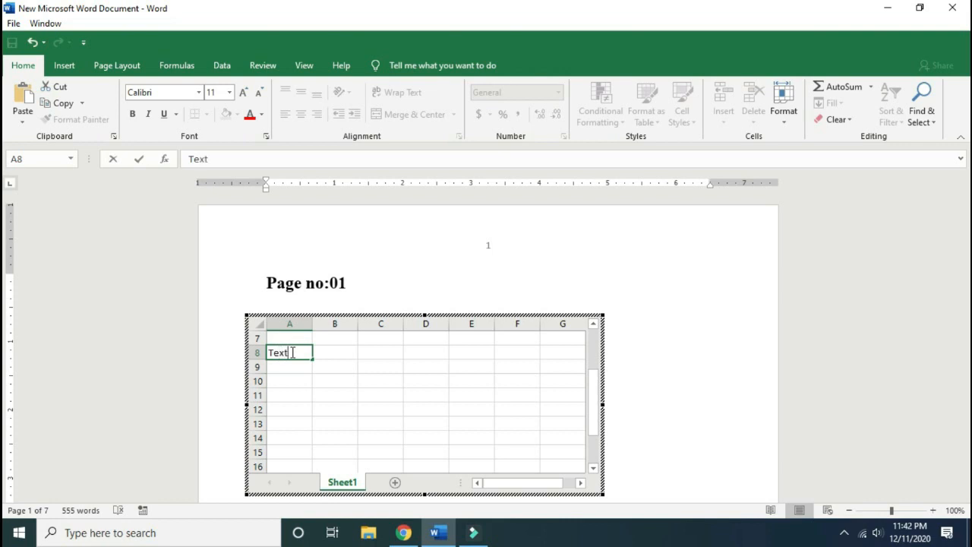
text(ext)
key(Tab)
text(T)
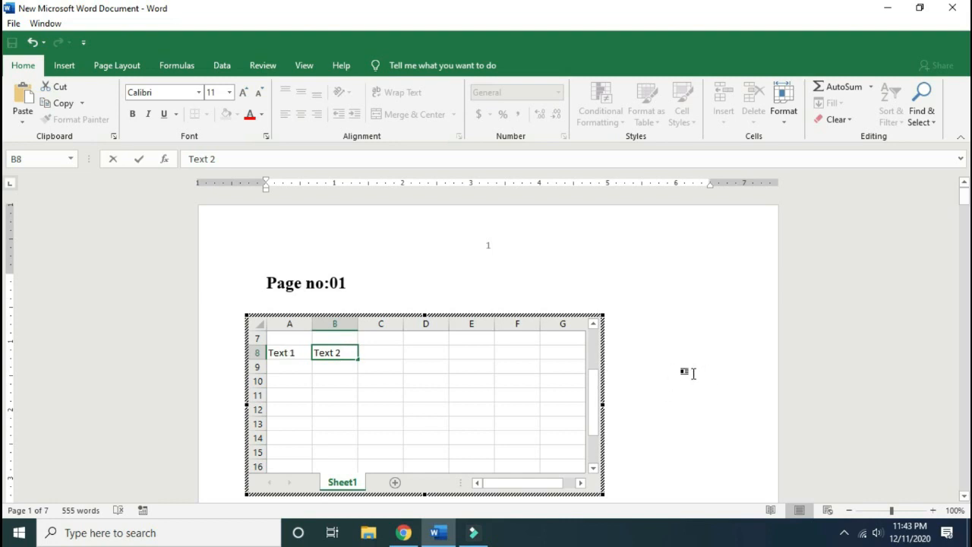
click(691, 372)
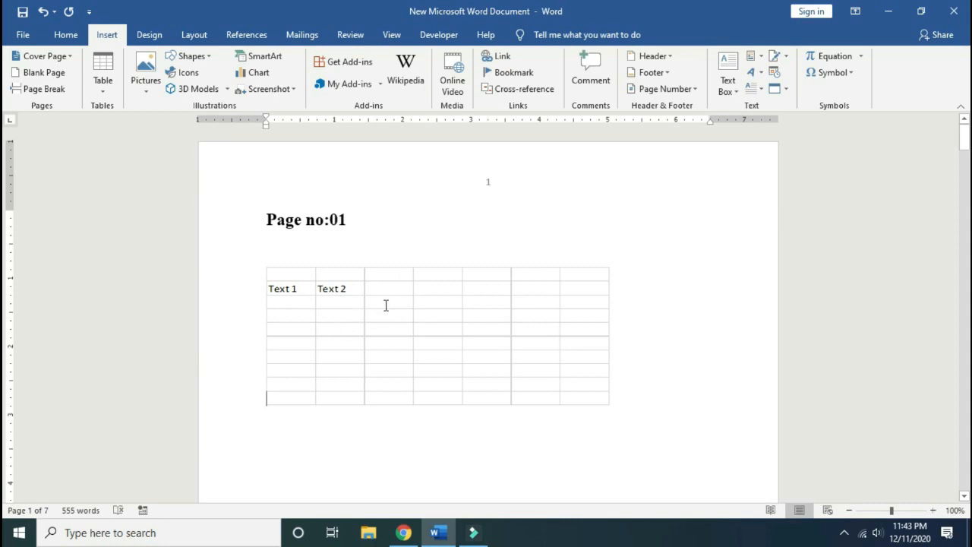
Reopen the embedded worksheet for editing, enter "Text 3" in cell C8, and return to the document
double_click(385, 305)
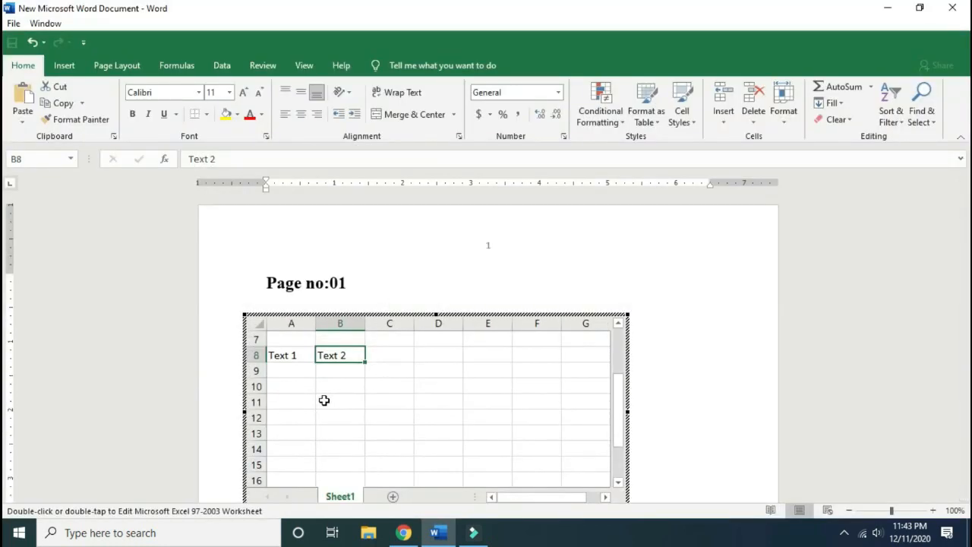
click(389, 354)
double_click(389, 353)
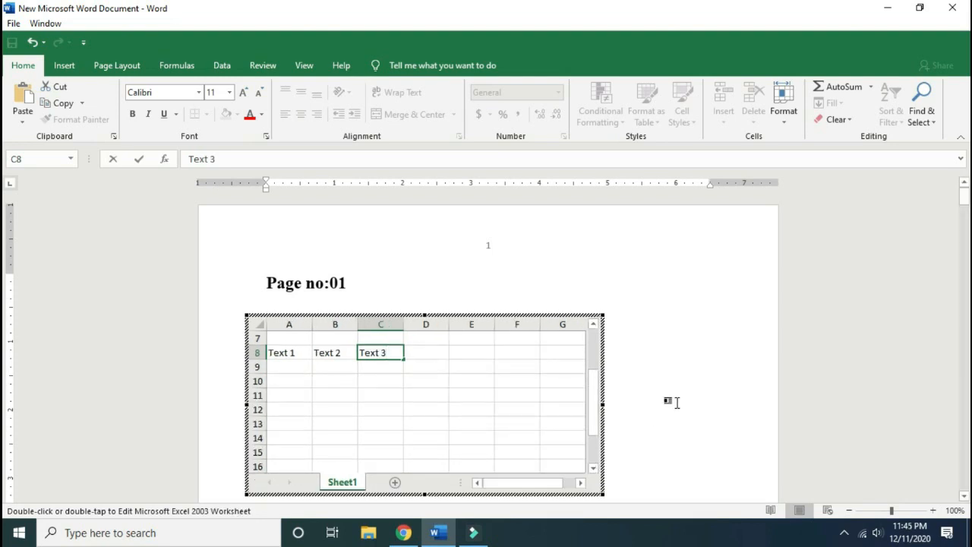
click(679, 401)
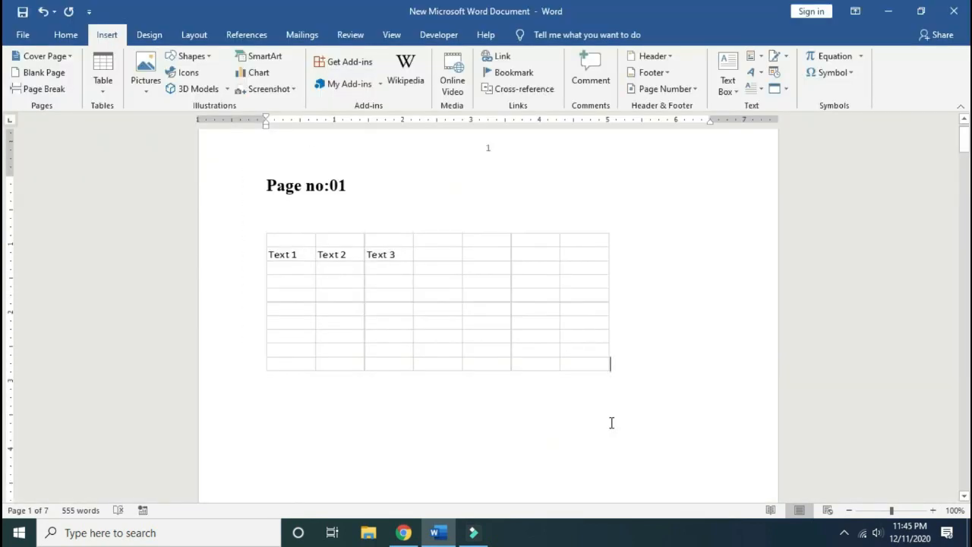
Minimize the document window and open the Book1 Excel workbook from the desktop
scroll(501, 338, down, 3)
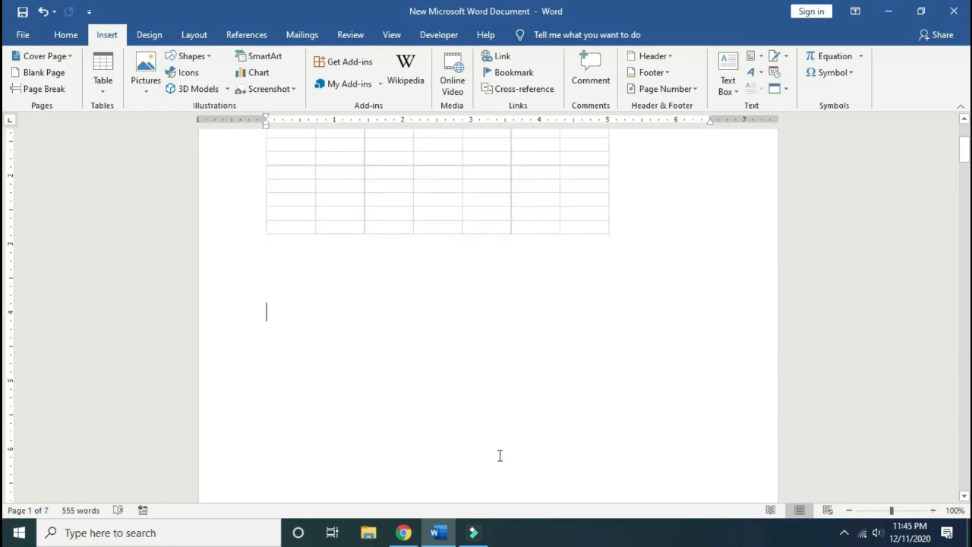
scroll(611, 423, up, 3)
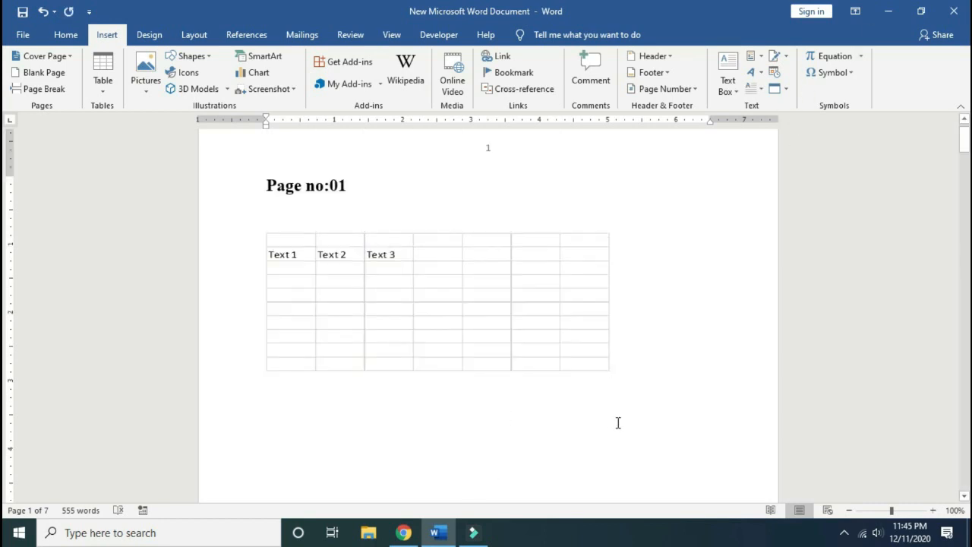
scroll(531, 372, down, 3)
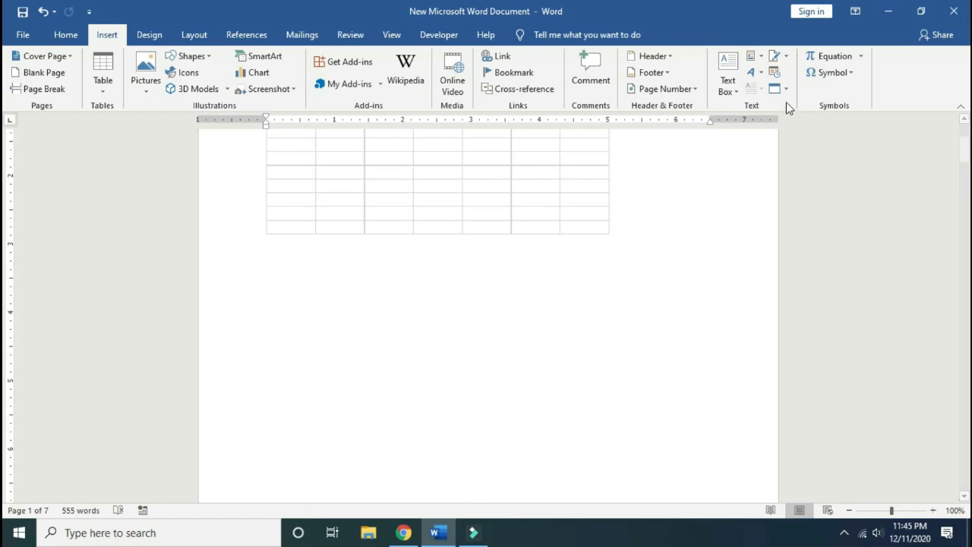
click(886, 11)
click(494, 214)
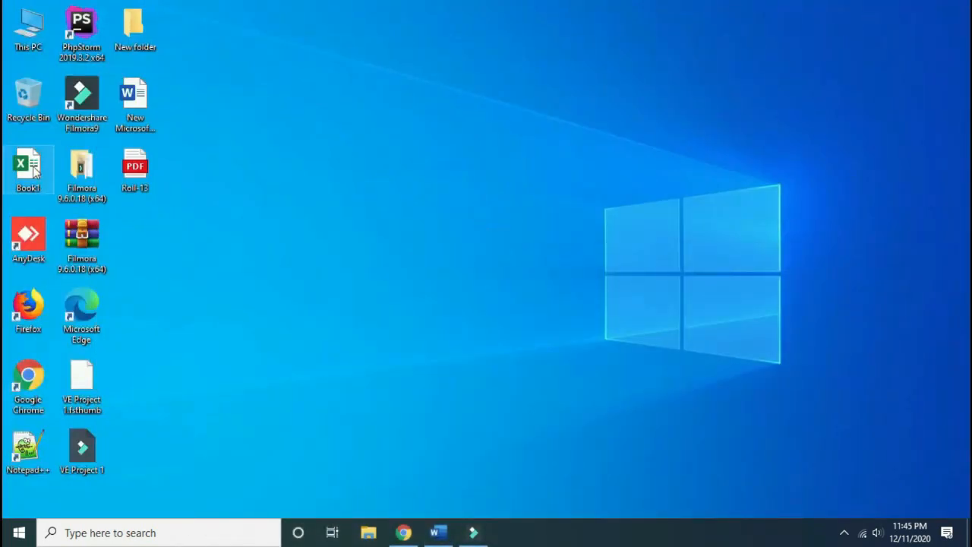
double_click(29, 171)
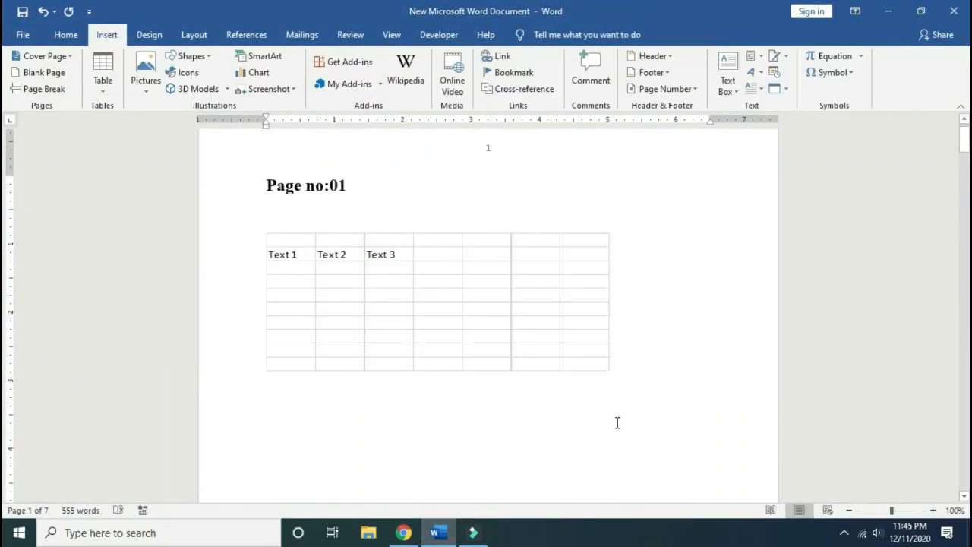
Insert the Book1.xlsx workbook from the Desktop below the embedded worksheet as an object linked to its file
scroll(334, 323, down, 3)
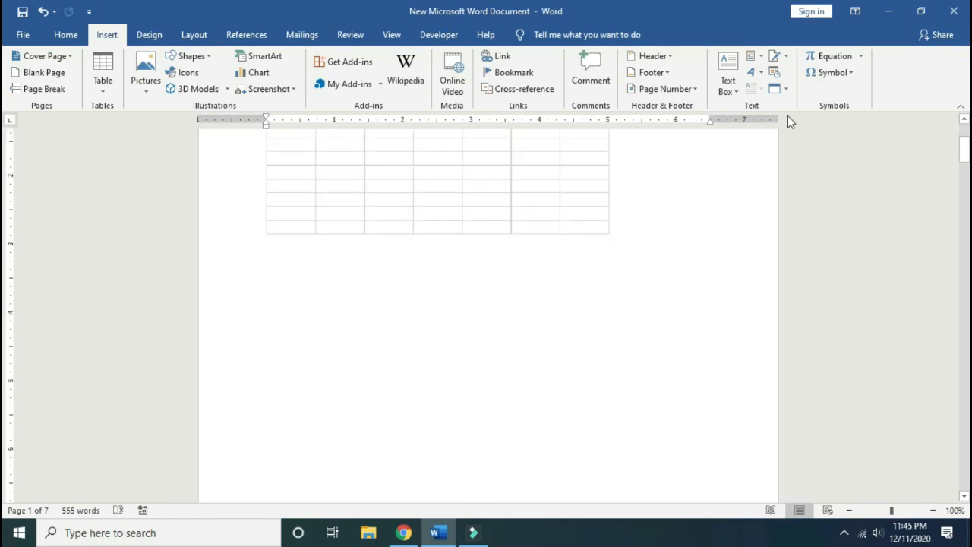
click(66, 35)
click(103, 35)
click(787, 90)
click(806, 107)
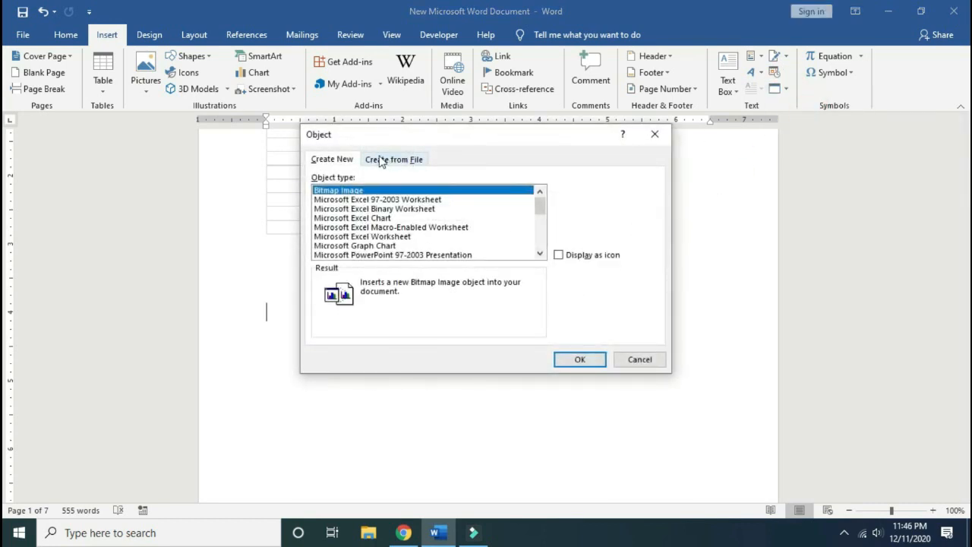
click(394, 160)
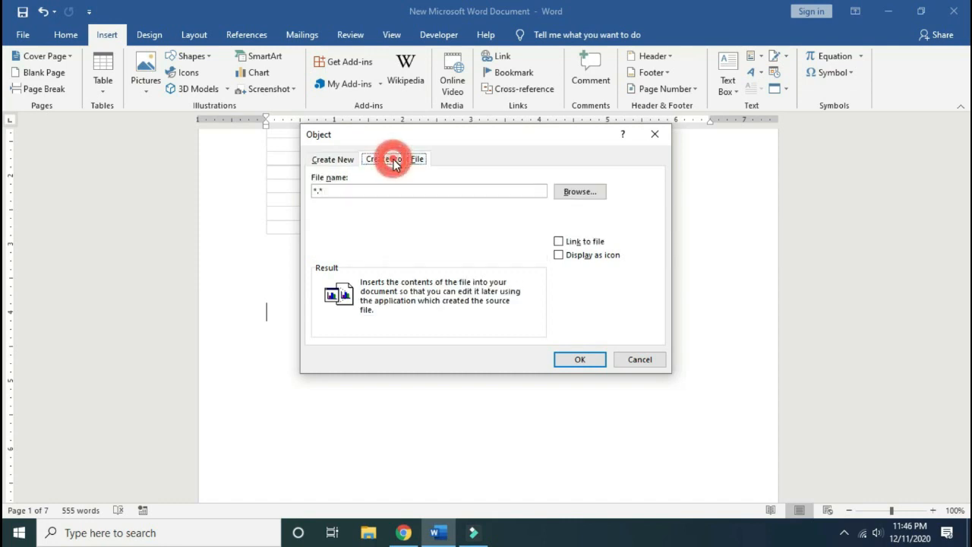
click(571, 196)
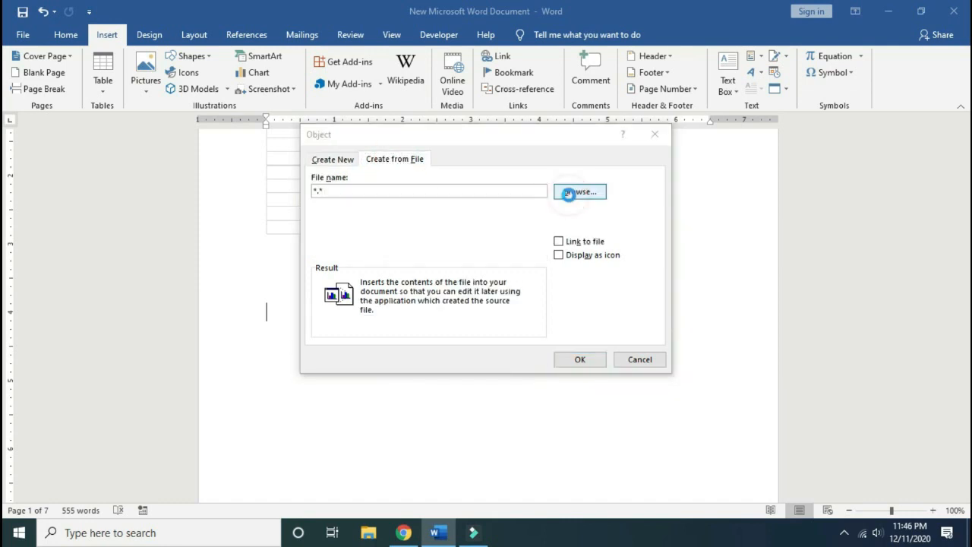
click(358, 260)
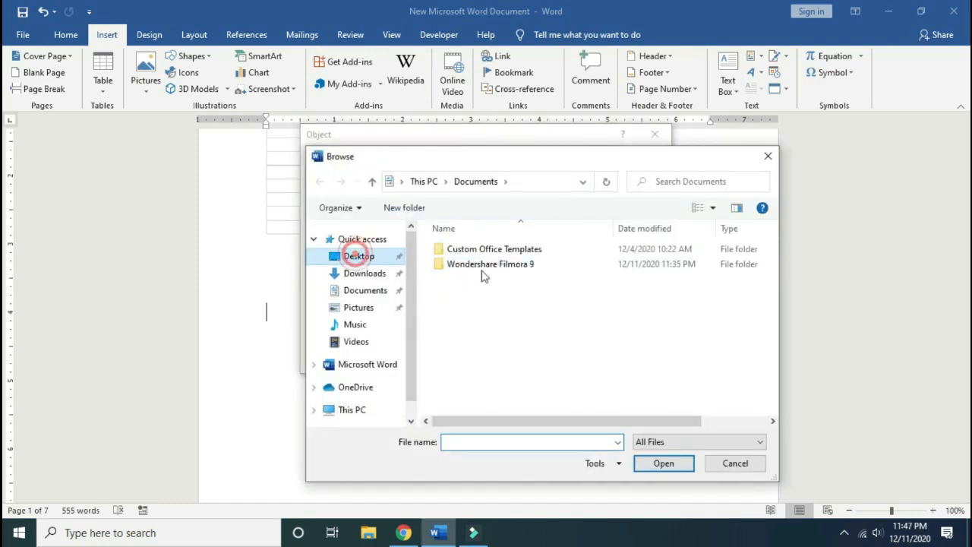
click(459, 280)
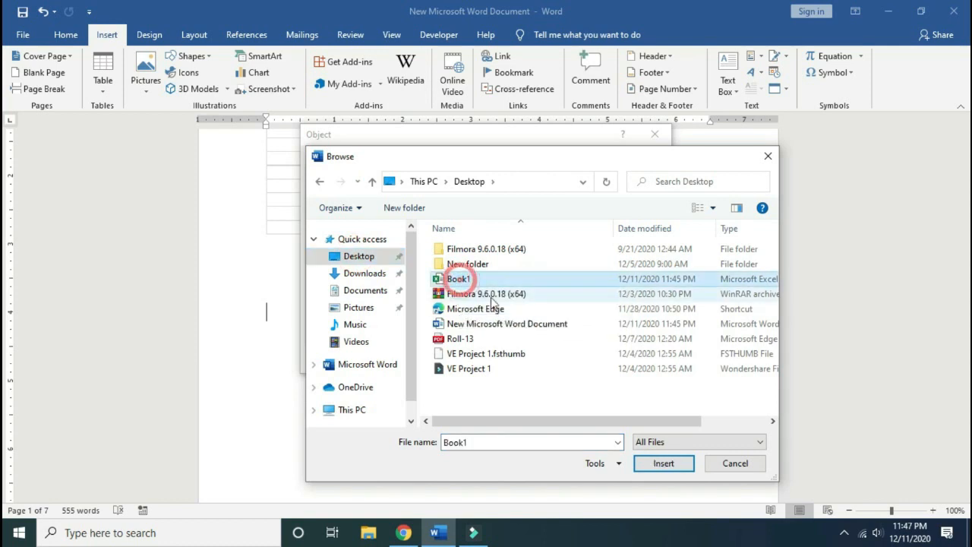
click(662, 464)
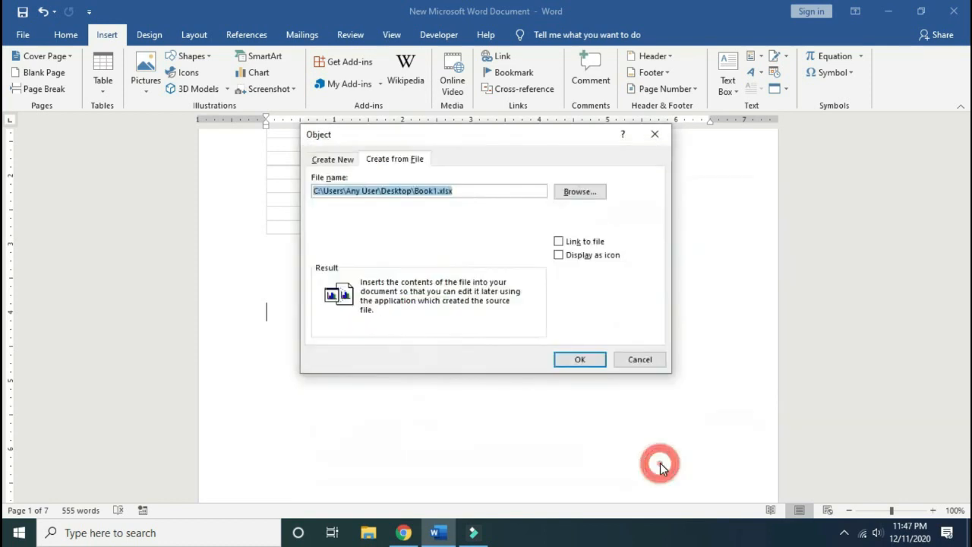
click(559, 242)
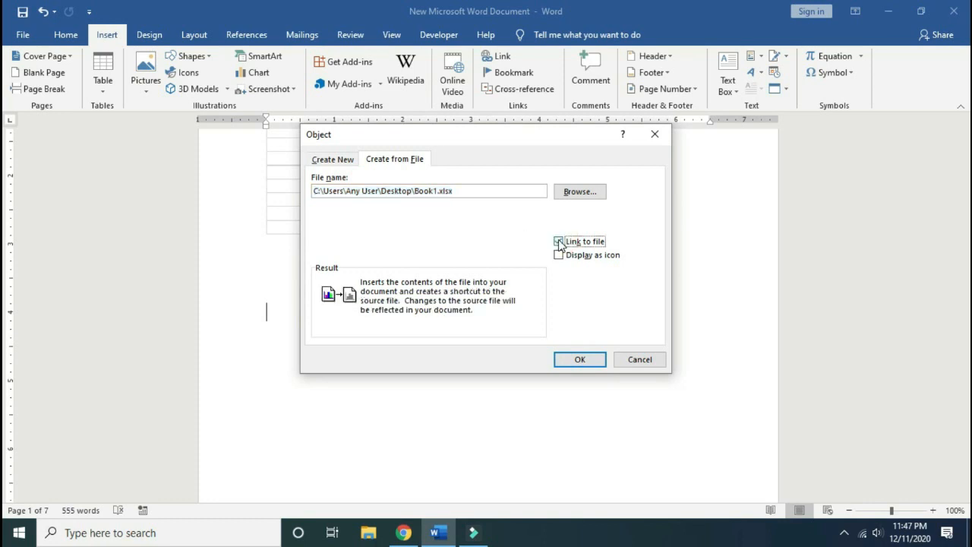
click(580, 361)
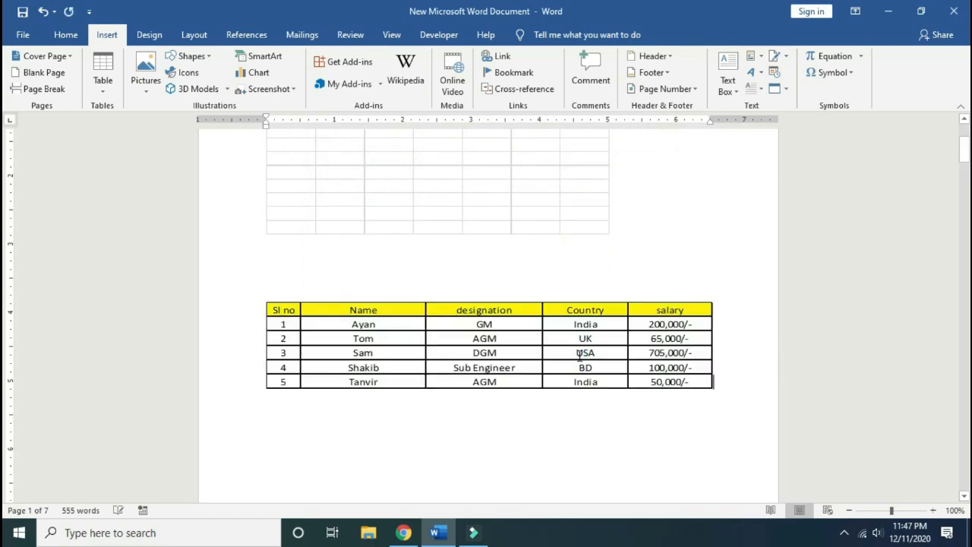
click(544, 430)
Open the linked worksheet for editing and change the salary in cell I8 to 5000,000/-
click(652, 369)
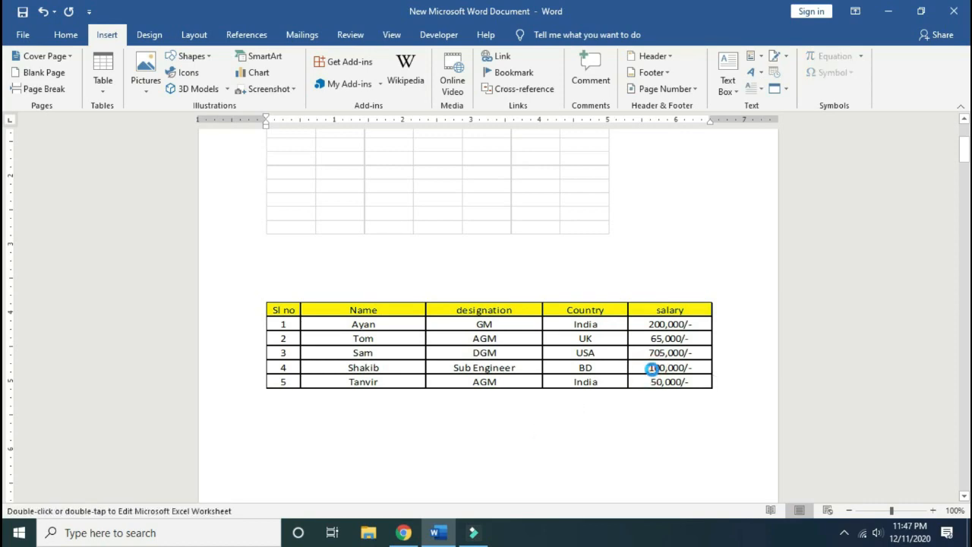
double_click(652, 369)
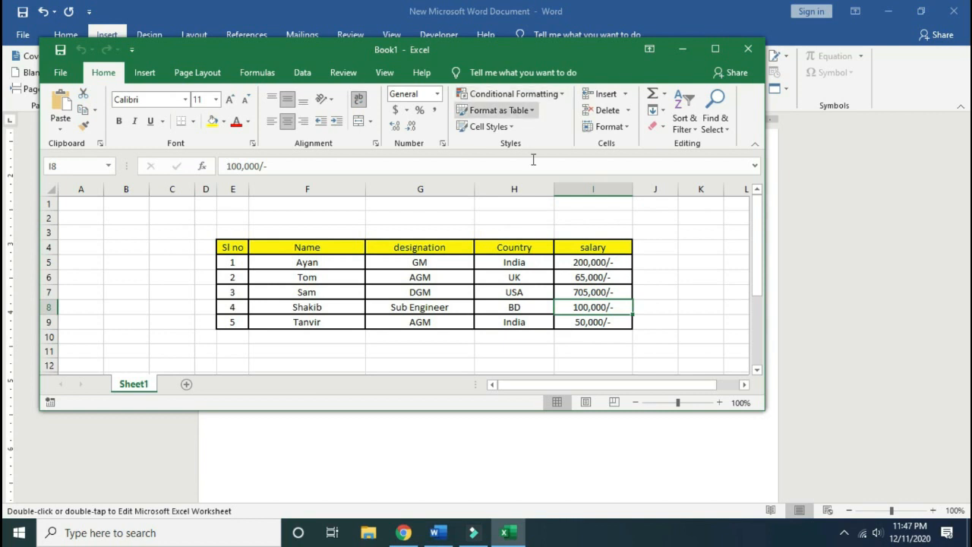
click(577, 309)
double_click(580, 307)
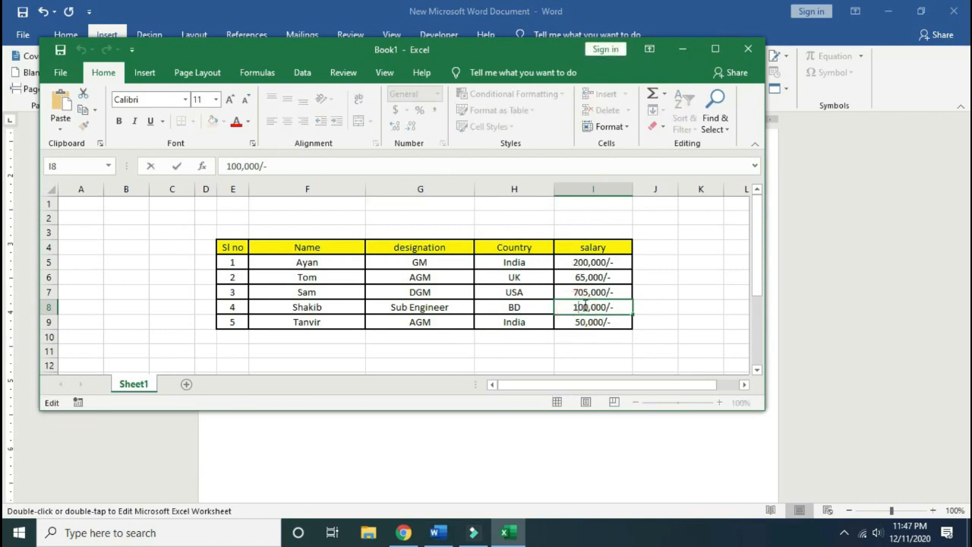
click(607, 306)
key(BackSpace)
key(BackSpace)
key(BackSpace)
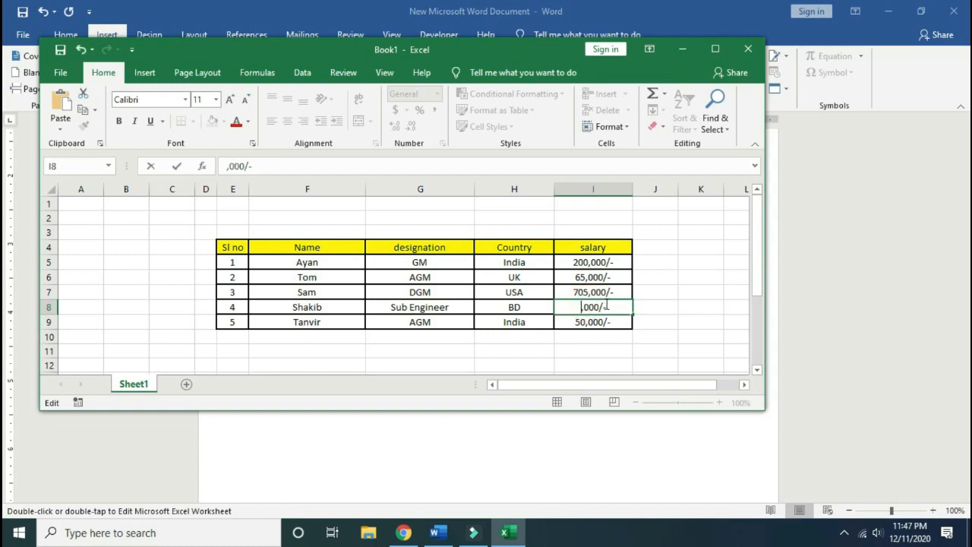
text(5000)
Color the whole salary value in cell I8 red
click(571, 306)
drag(594, 304, 620, 301)
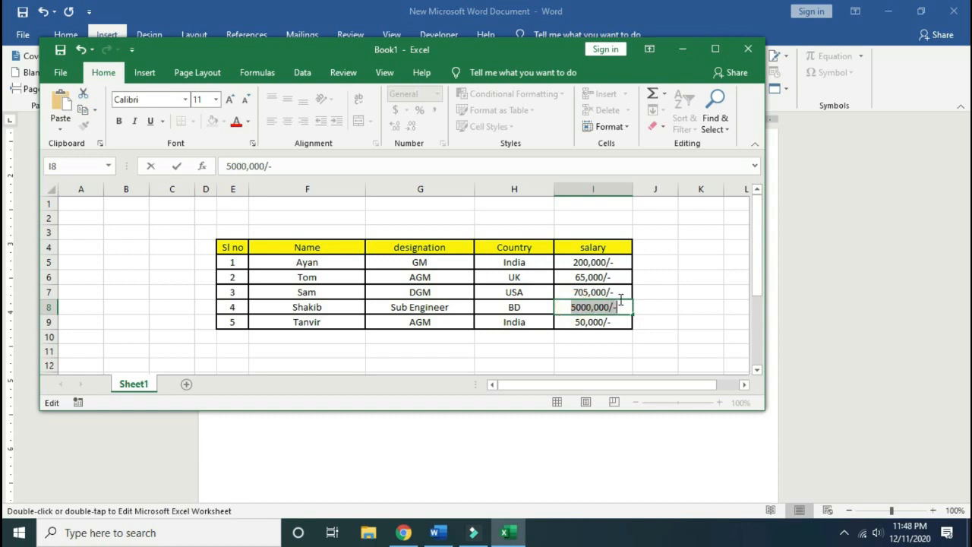
click(236, 123)
Change the salary in cell I6 to 100,000/- and color the value green
double_click(585, 277)
key(BackSpace)
key(BackSpace)
text(100)
drag(573, 278, 617, 278)
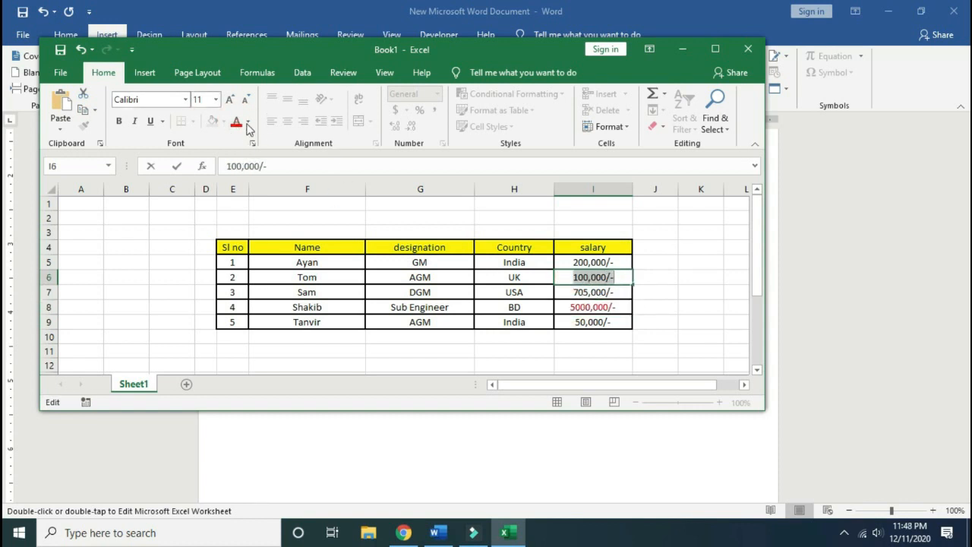
click(249, 129)
click(342, 168)
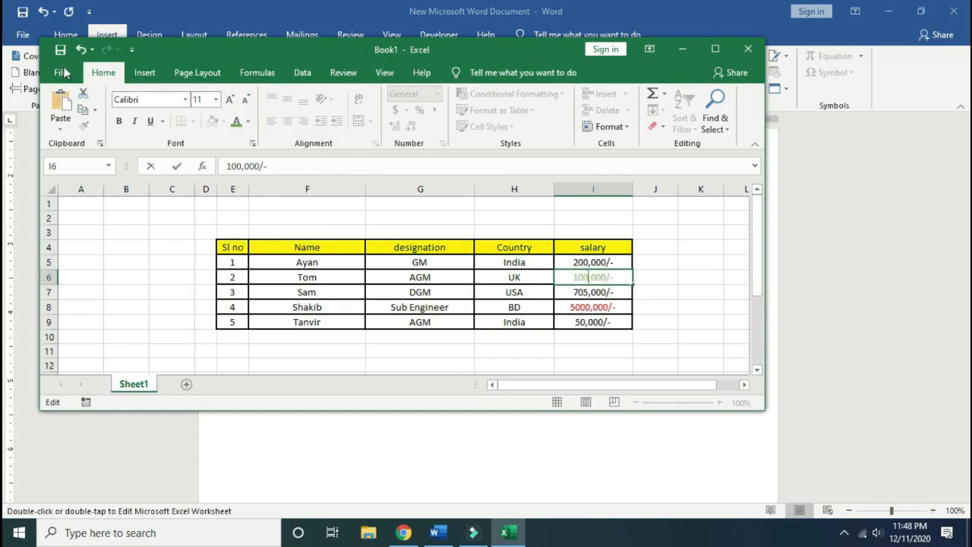
Save the Book1 workbook and close it to return to the document
click(59, 50)
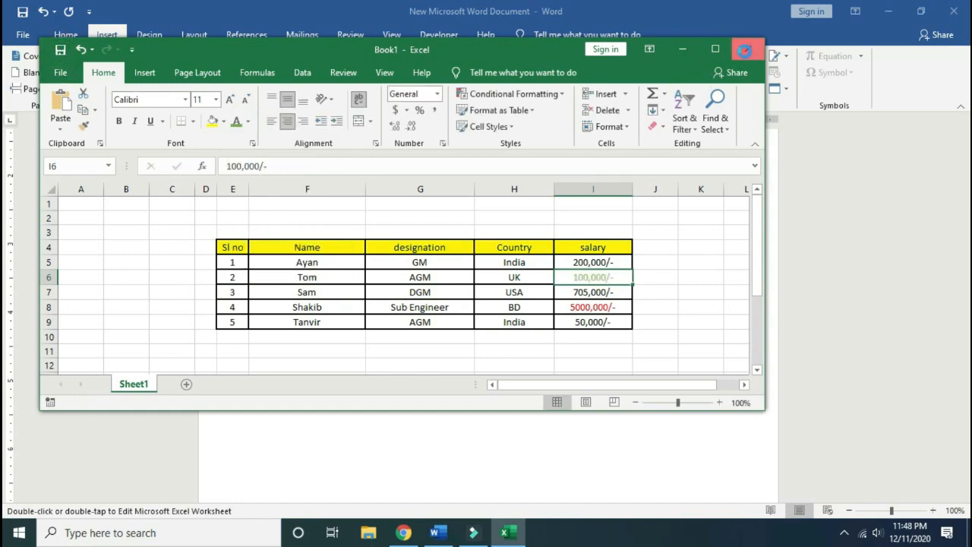
click(745, 51)
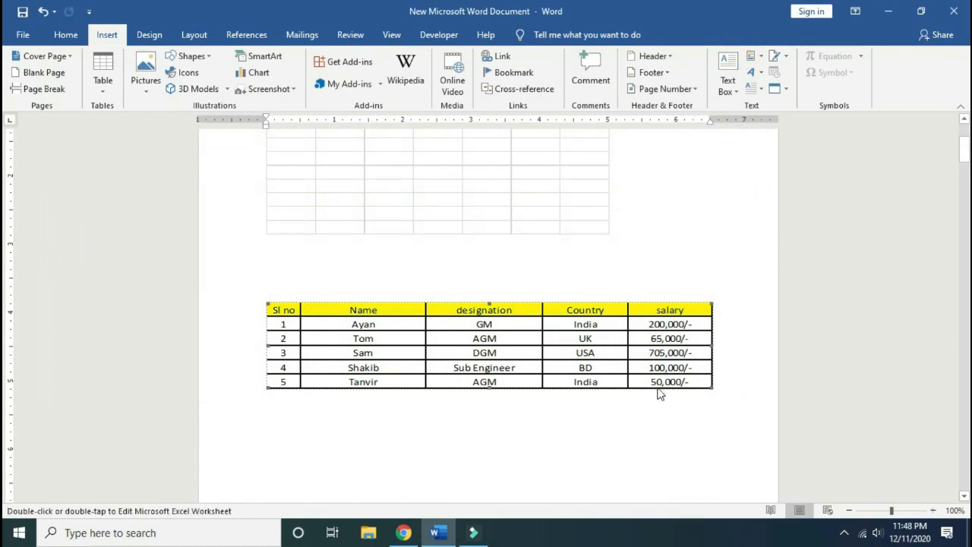
click(656, 412)
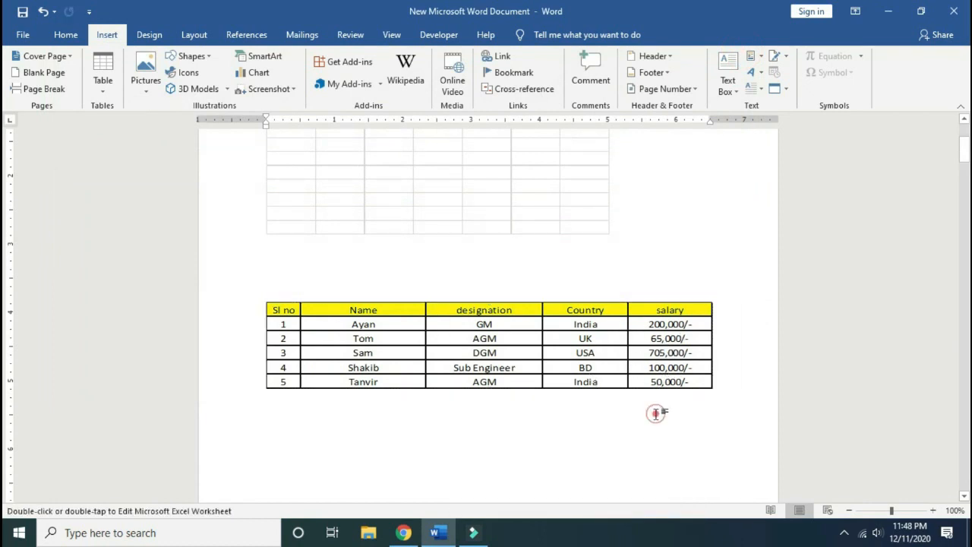
Update the link of the inserted worksheet table so it takes over the workbook changes
click(634, 347)
right_click(634, 349)
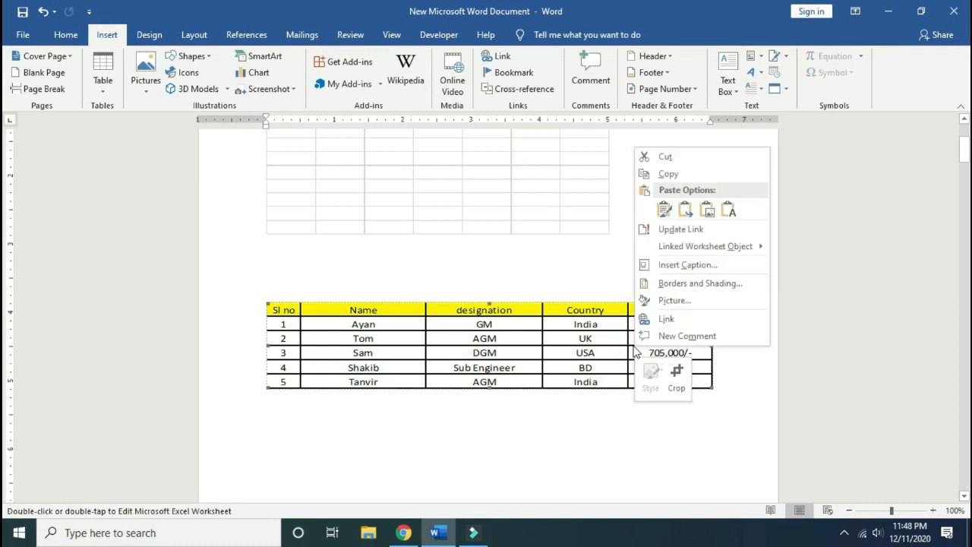
click(697, 236)
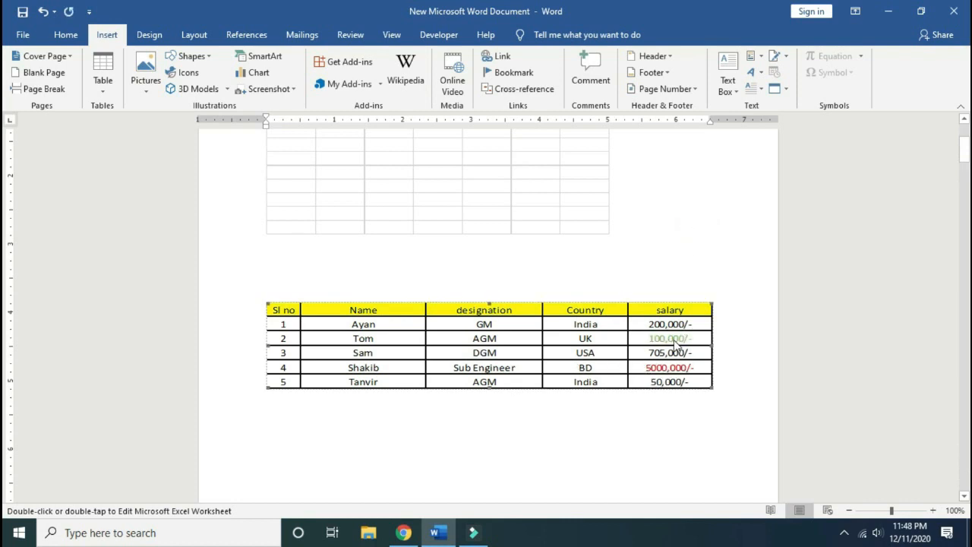
click(651, 448)
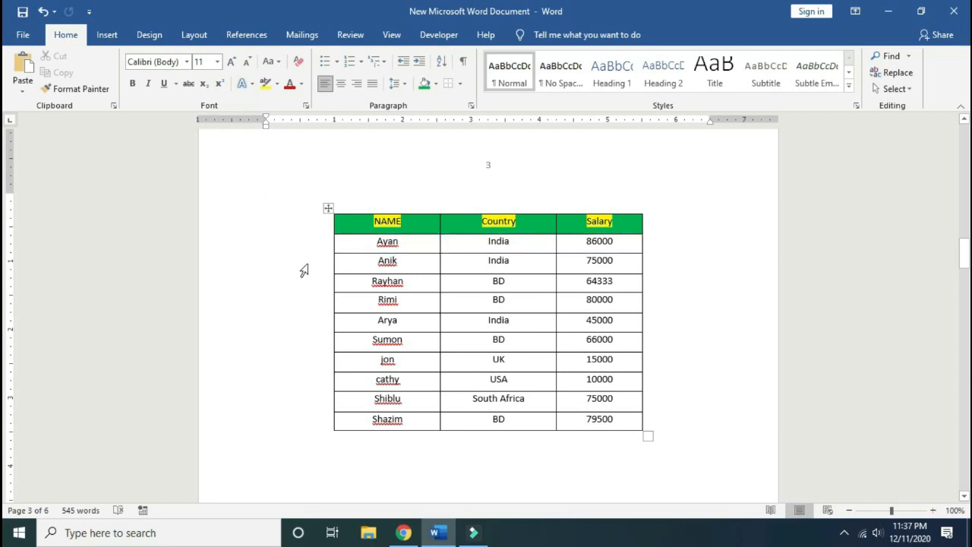
Insert a new column to the left of the NAME column in the page 3 table
mouse_move(317, 238)
mouse_move(318, 398)
click(370, 236)
drag(372, 222, 391, 420)
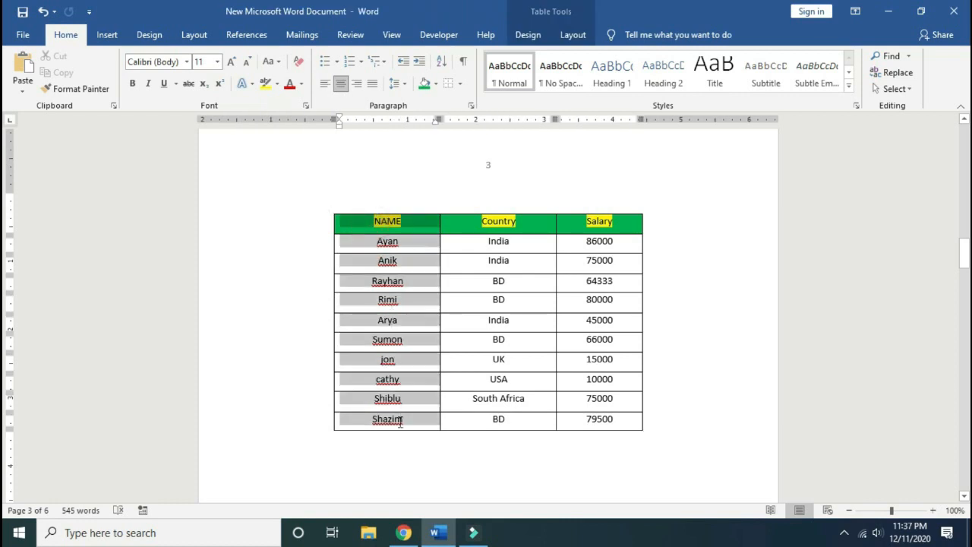
right_click(380, 281)
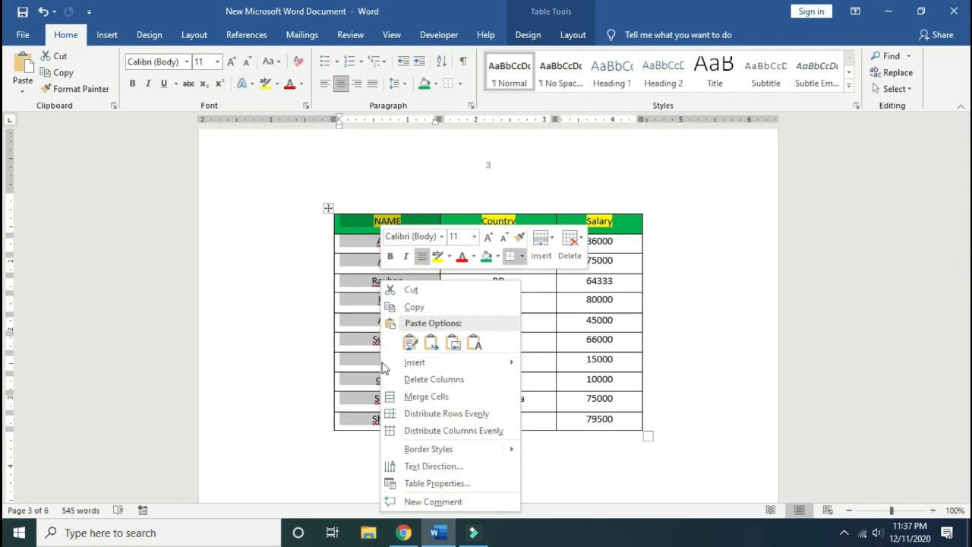
mouse_move(418, 369)
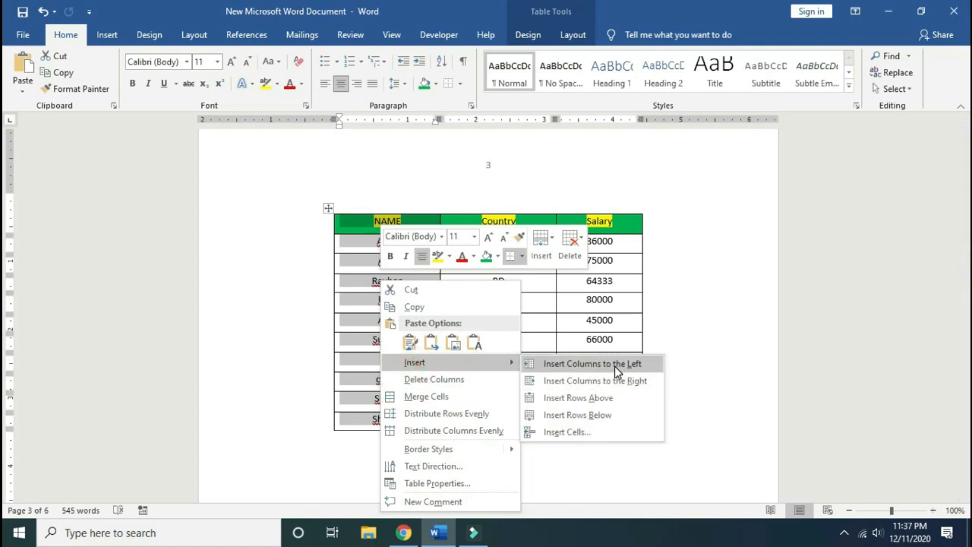
click(614, 366)
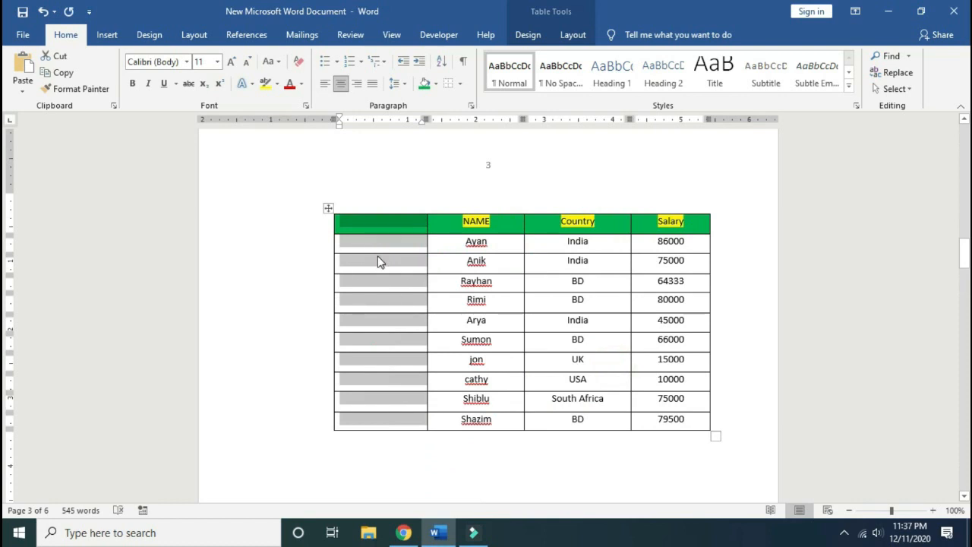
Adjust the column borders to narrow the new column and widen Salary, and enter "SL no" as the new column's header
drag(427, 251, 368, 251)
drag(630, 249, 590, 249)
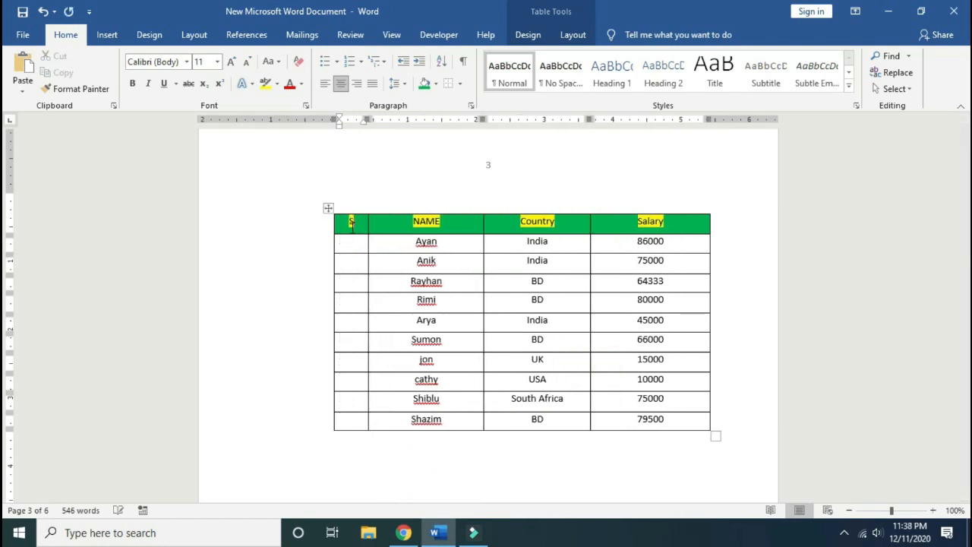
click(352, 222)
text(SL)
text(.no)
Number the empty cells under "SL no" with the 1. 2. 3. format and widen that column by extending its outer border
click(349, 237)
click(354, 280)
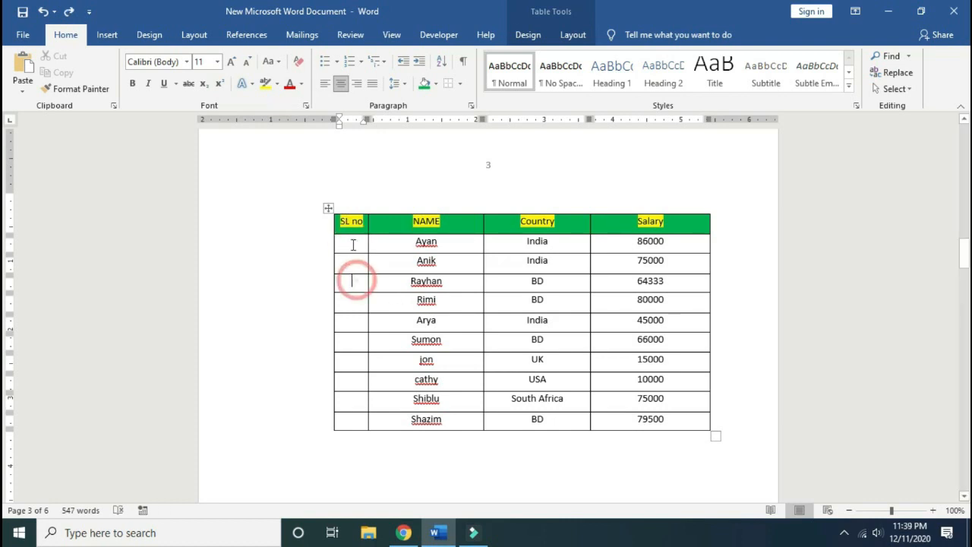
drag(353, 244, 350, 419)
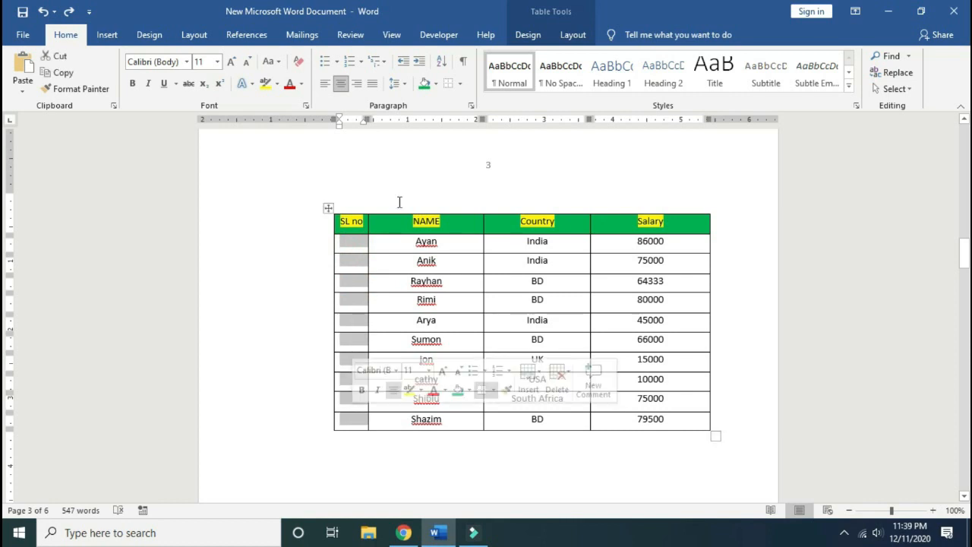
click(107, 34)
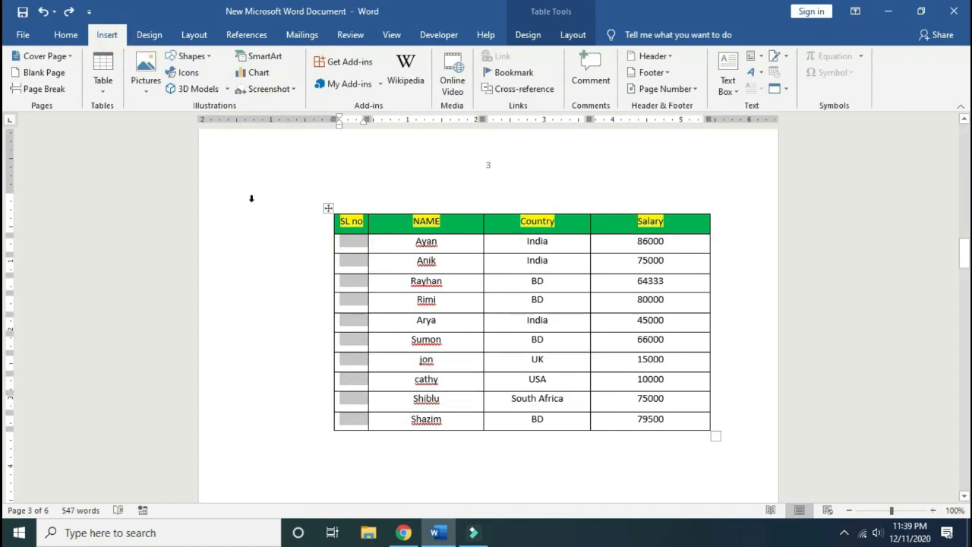
click(64, 36)
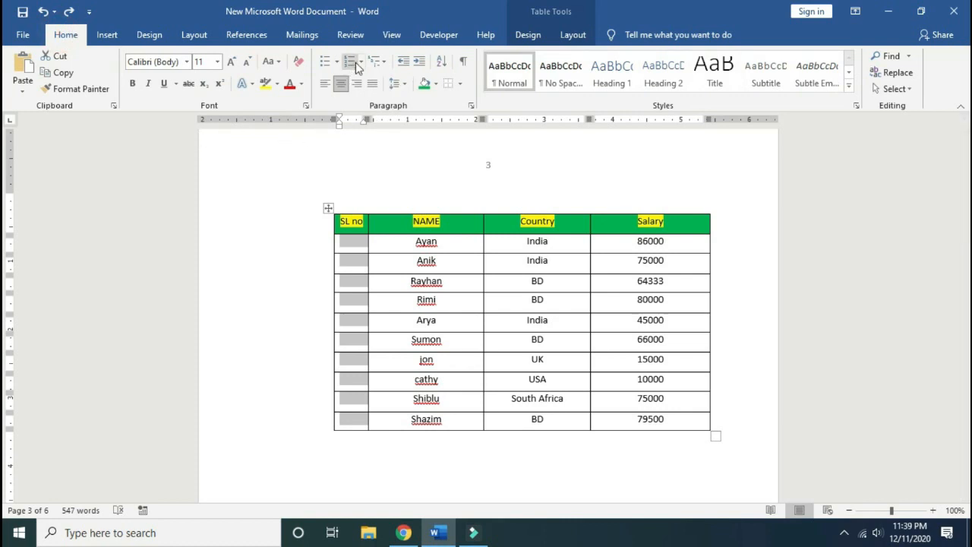
click(361, 62)
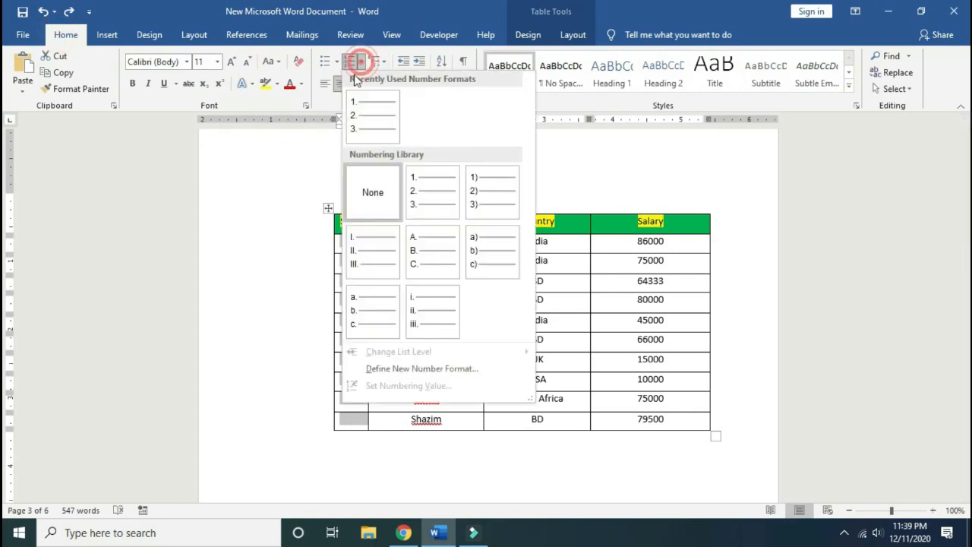
click(418, 189)
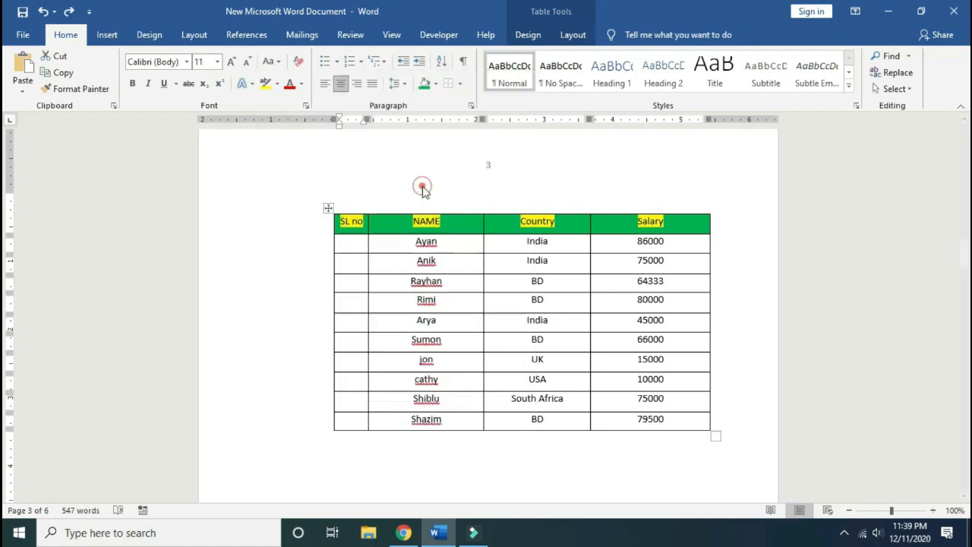
click(397, 455)
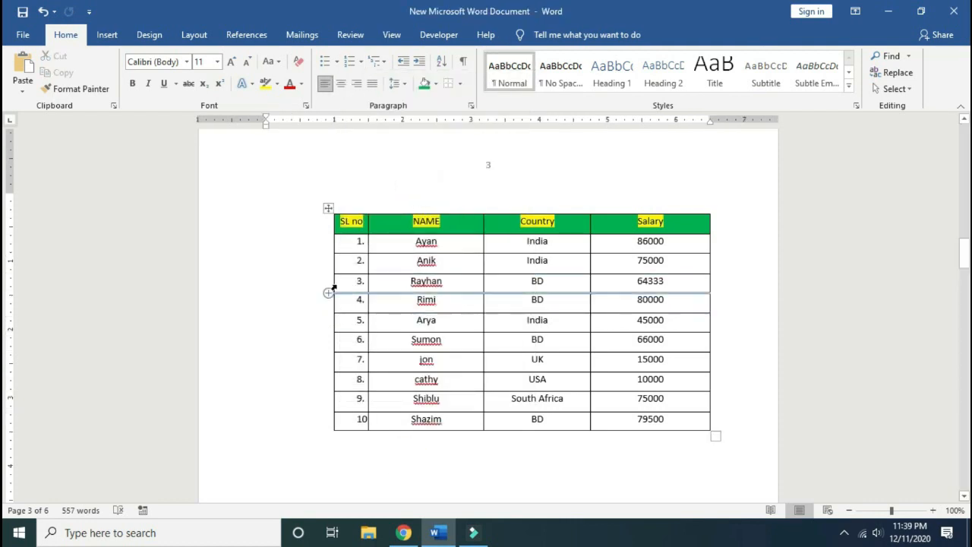
drag(334, 277, 318, 248)
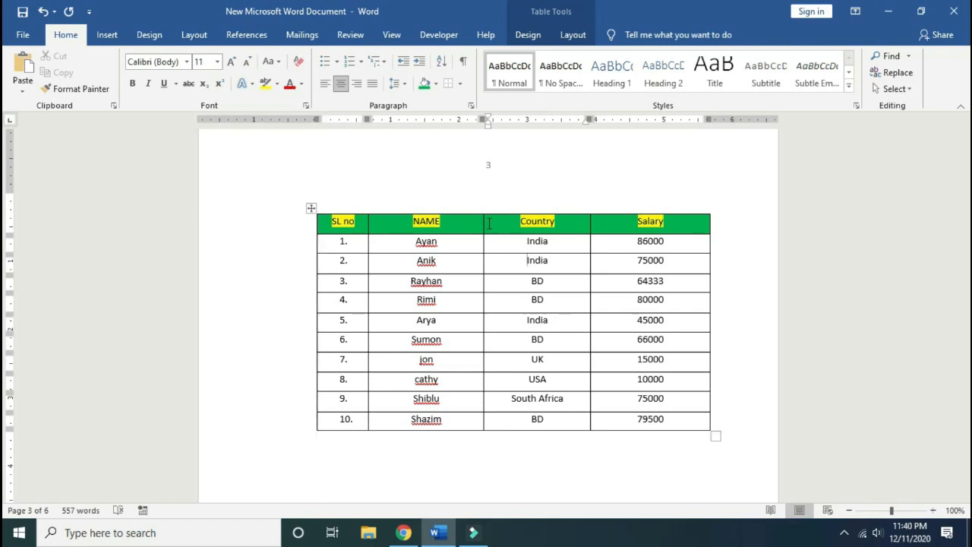
click(479, 296)
click(514, 195)
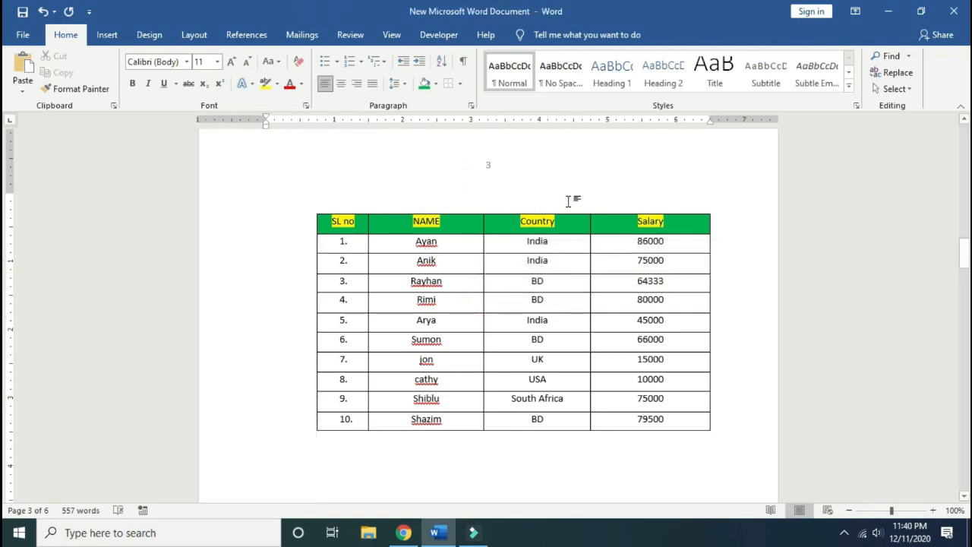
click(514, 196)
click(484, 177)
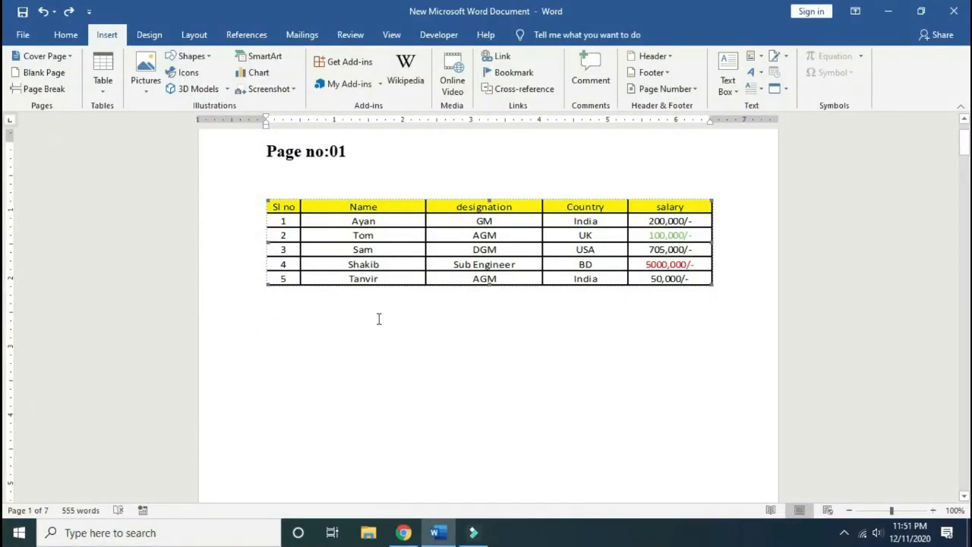
Enter the line "This is my Youtube Channel: Mixer Creations" below the table on page 1
click(339, 342)
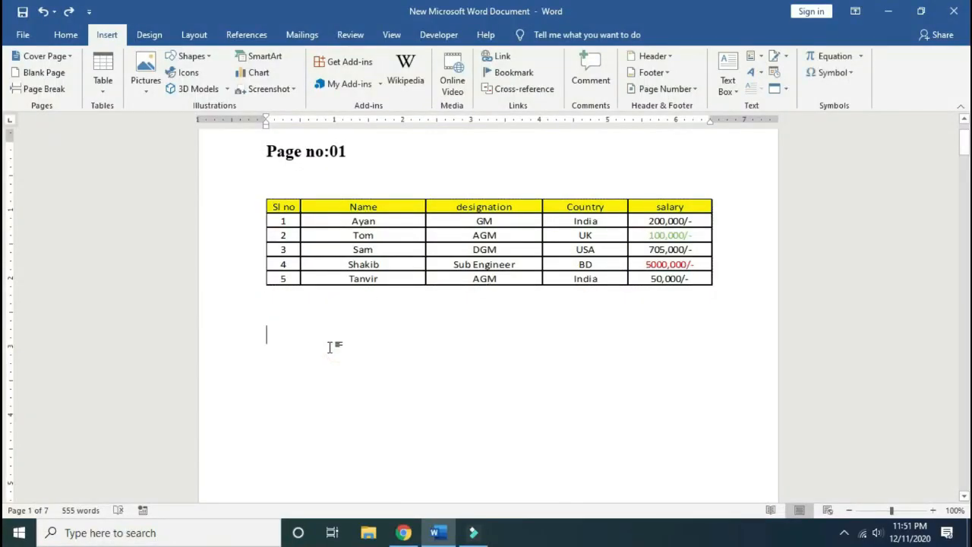
text(This is my Youtube Channel: Mixer Crea)
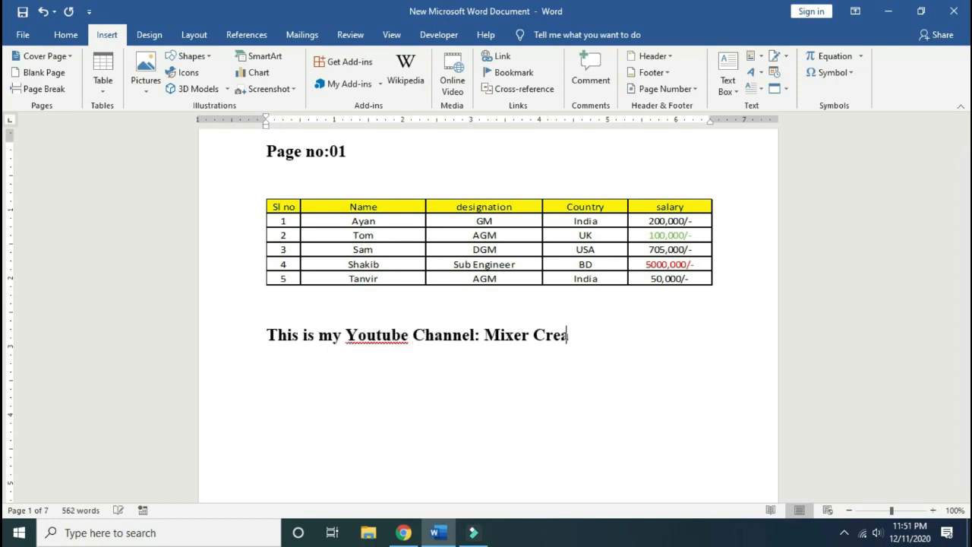
text(tions)
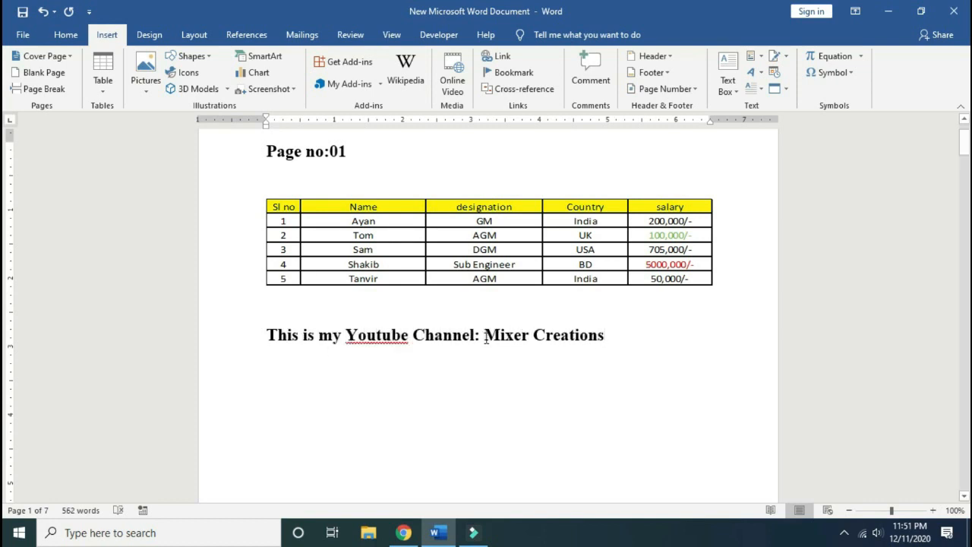
Select the words "Mixer Creations" in the new line, and copy the YouTube channel's web address from Chrome before returning to Word
drag(486, 338, 561, 341)
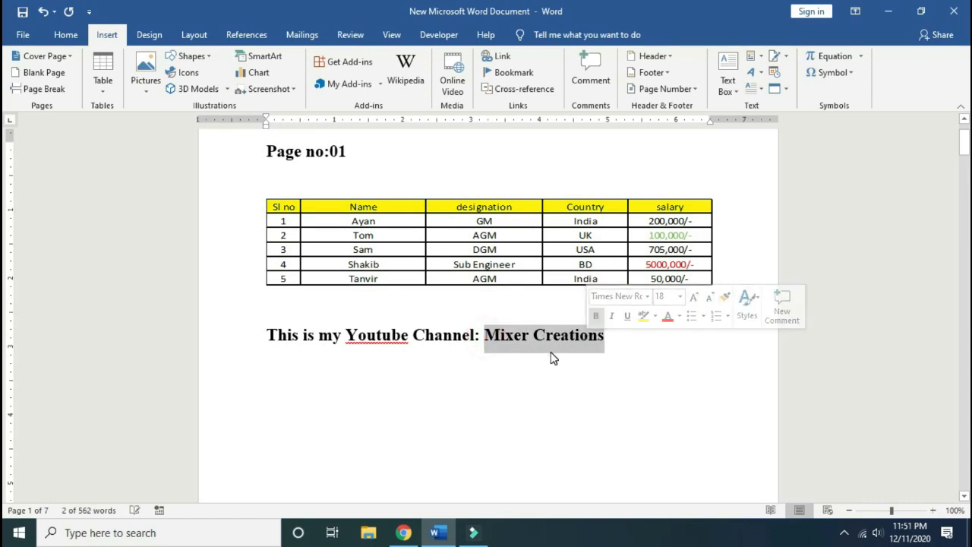
click(407, 533)
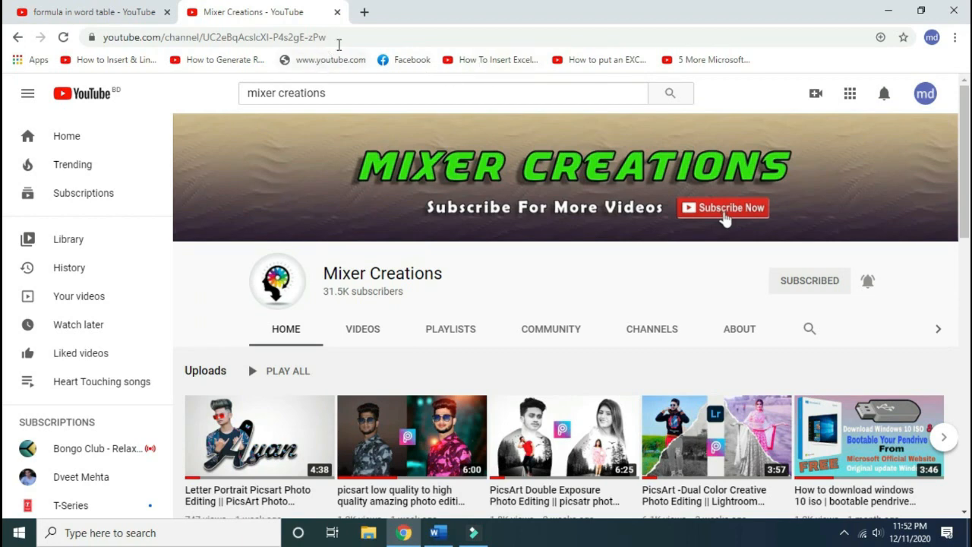
click(344, 37)
right_click(289, 39)
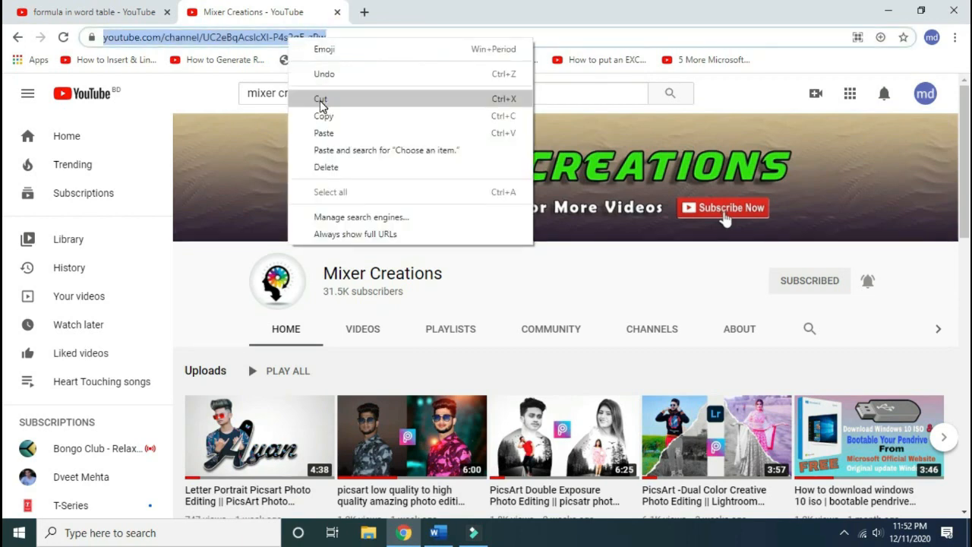
click(489, 8)
click(888, 10)
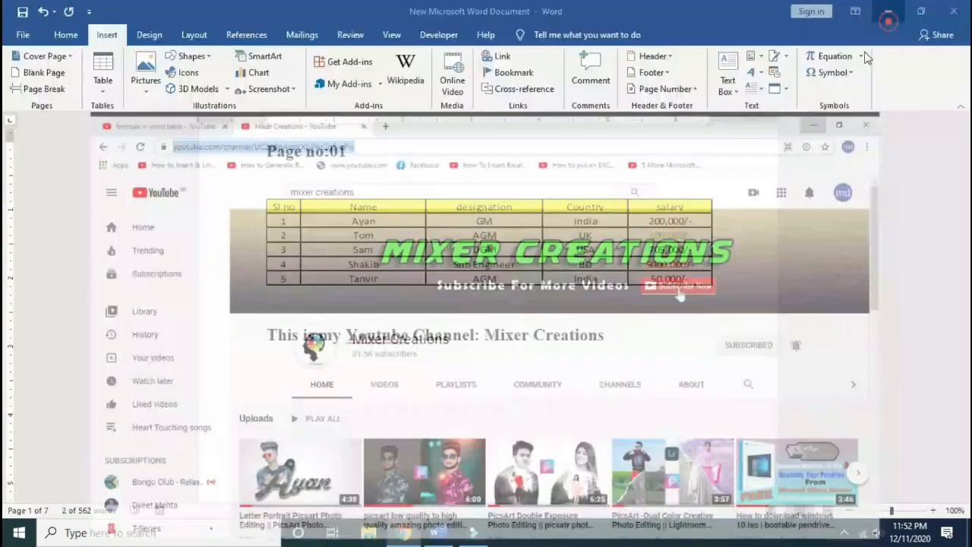
Insert a hyperlink on the selected words "Mixer Creations" with the copied channel address as its target
click(107, 35)
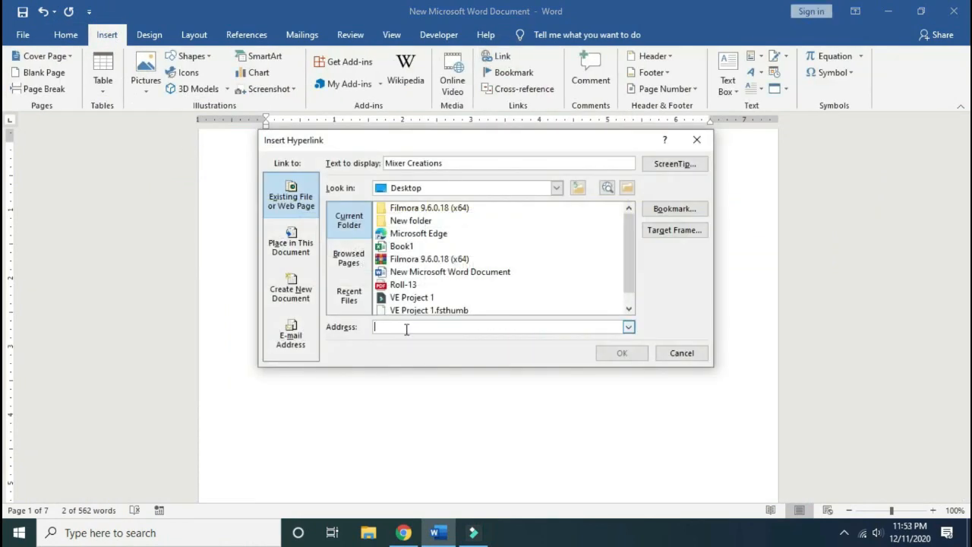
key(ctrl+v)
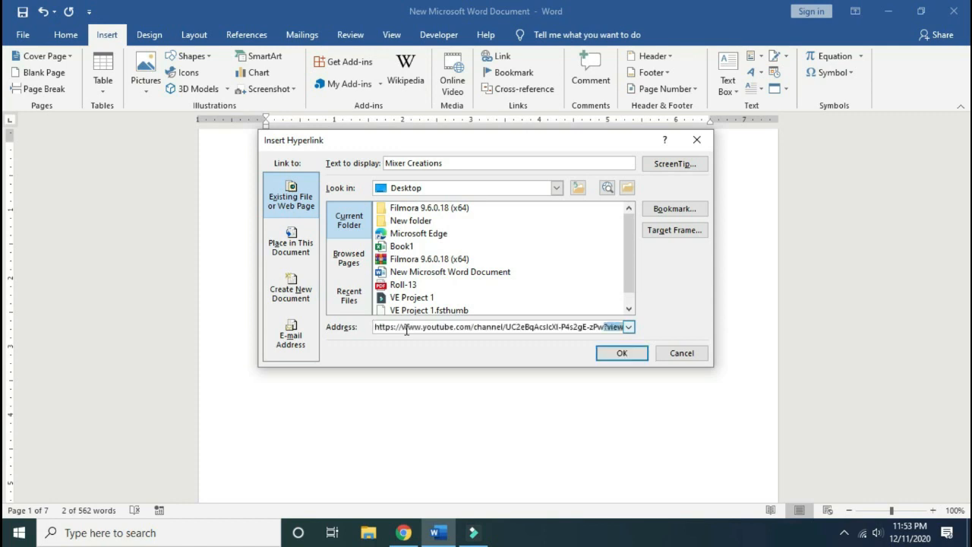
click(623, 354)
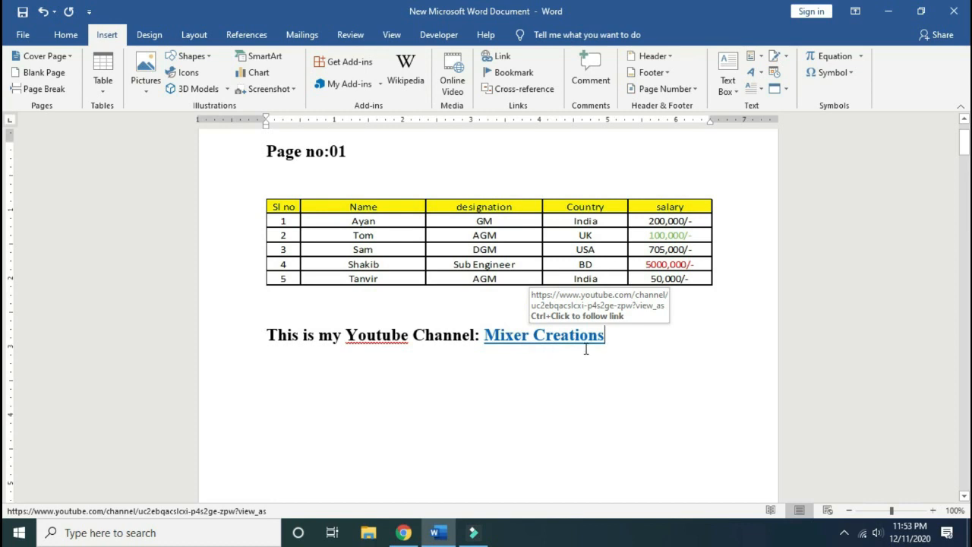
Follow the "Mixer Creations" hyperlink in Read Mode and close the channel page it opens
click(392, 36)
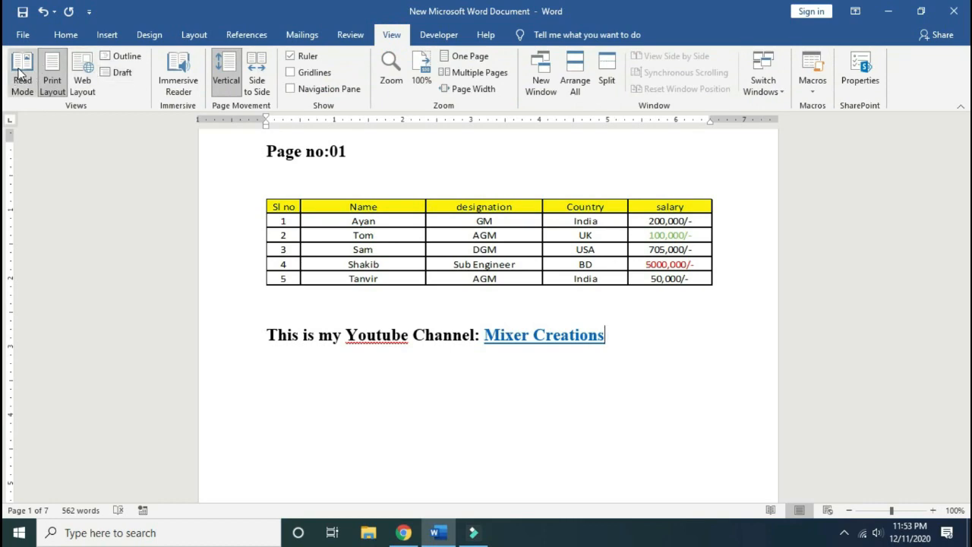
click(21, 72)
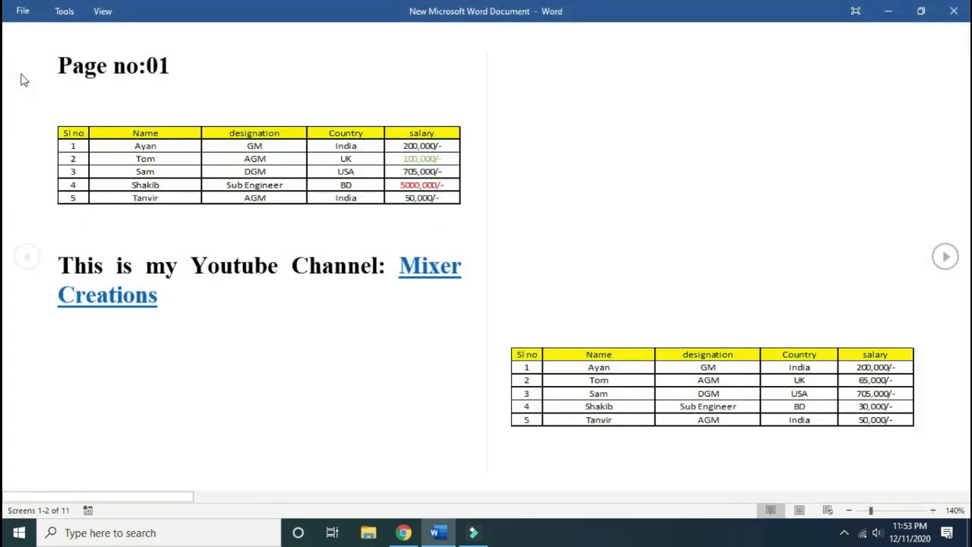
click(132, 304)
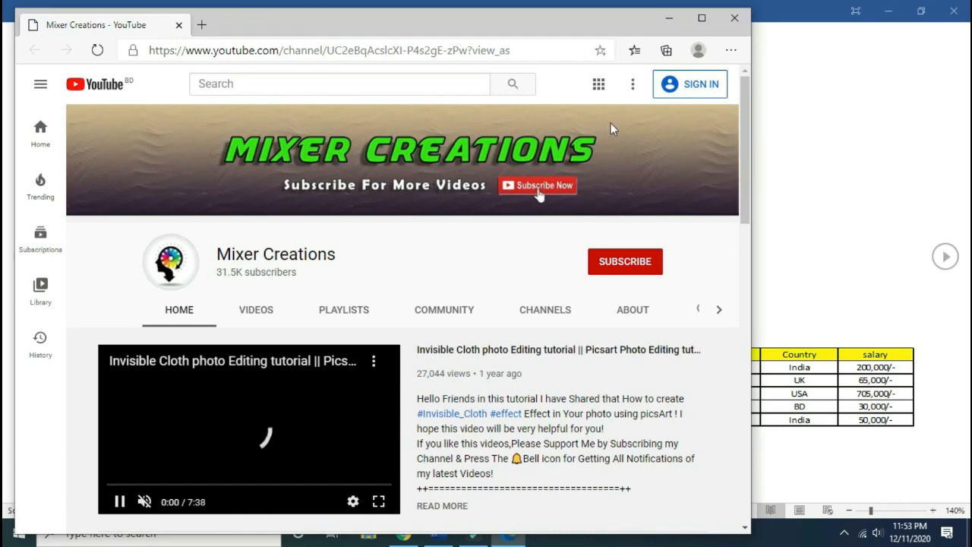
click(734, 18)
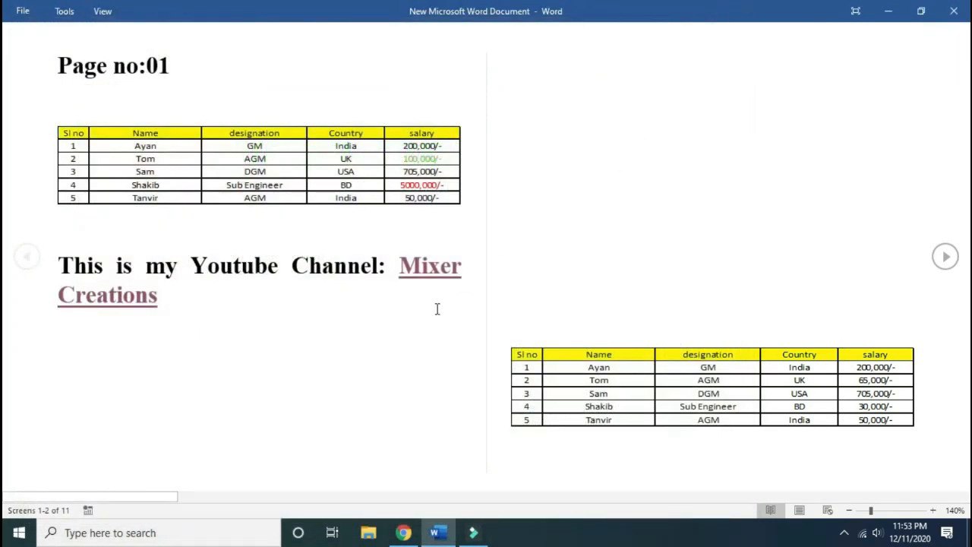
Return to editing the document and open the "Mixer Creations" hyperlink directly from the page
click(106, 12)
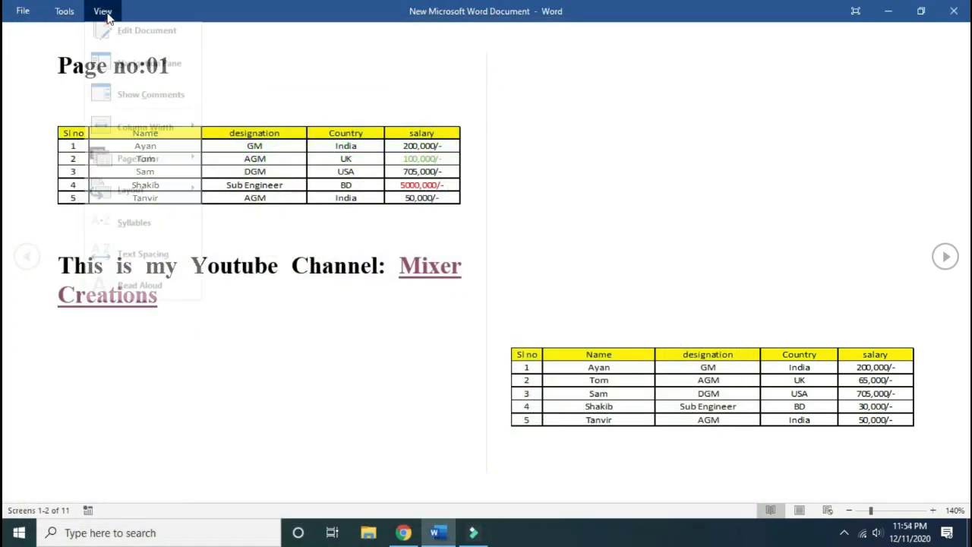
click(149, 38)
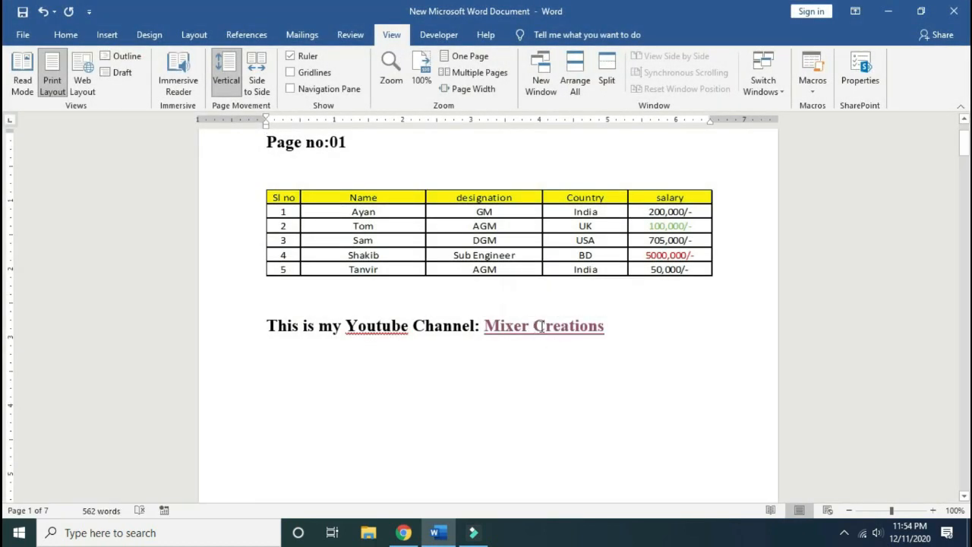
right_click(541, 327)
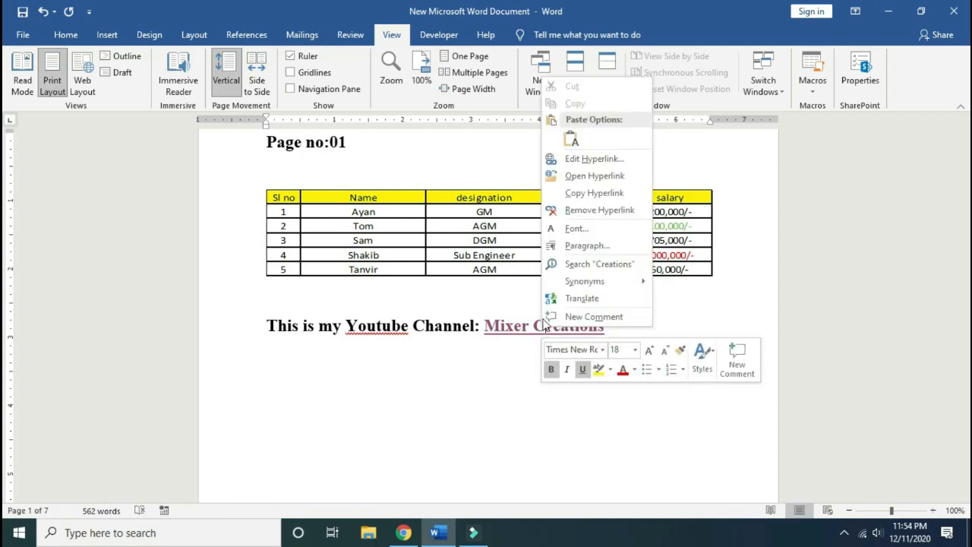
click(595, 177)
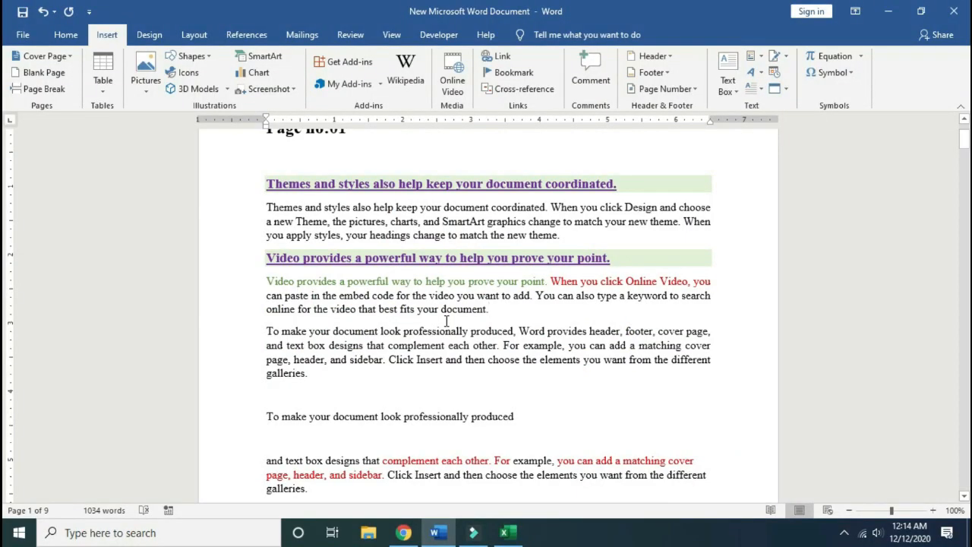
Show the collected clipboard items and copy the heading "Themes and styles also help keep your document coordinated."
click(66, 35)
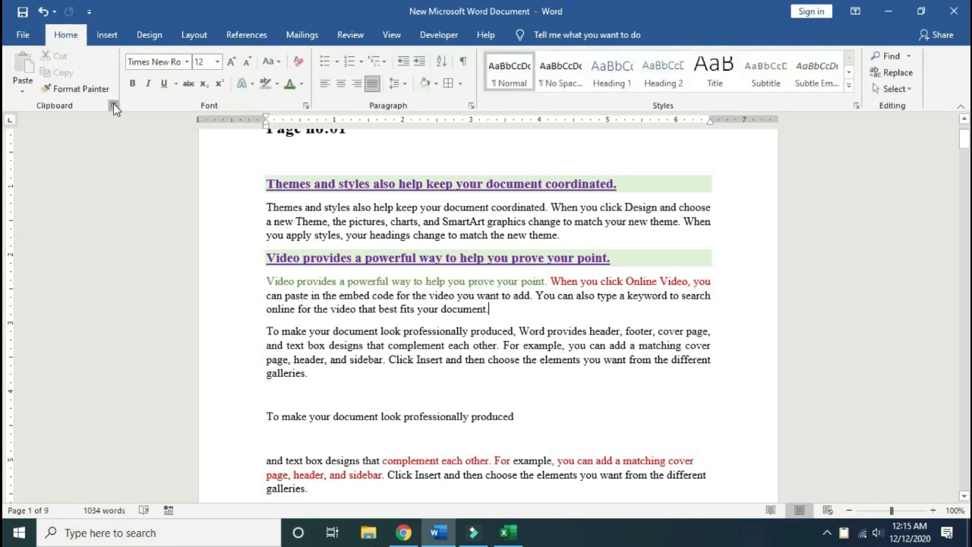
click(113, 105)
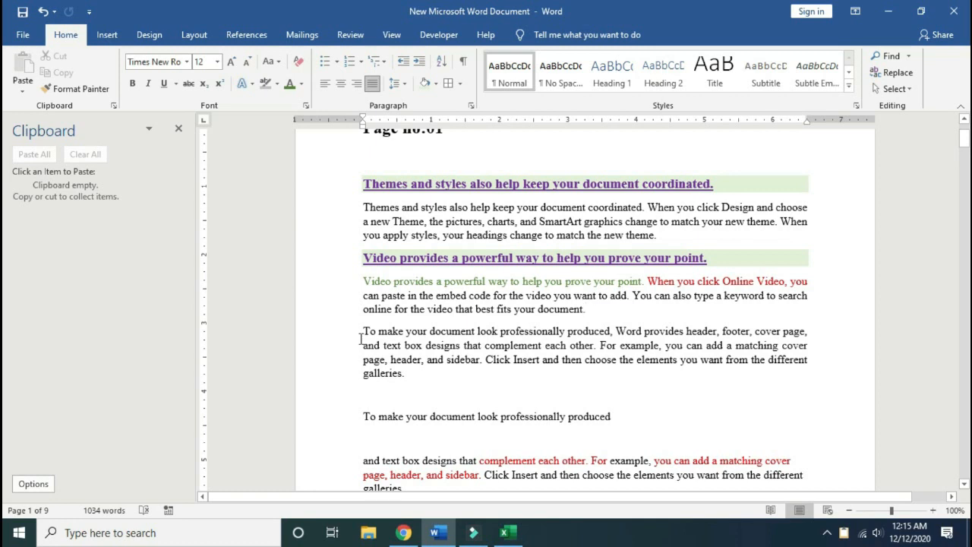
drag(357, 185, 725, 183)
key(ctrl+c)
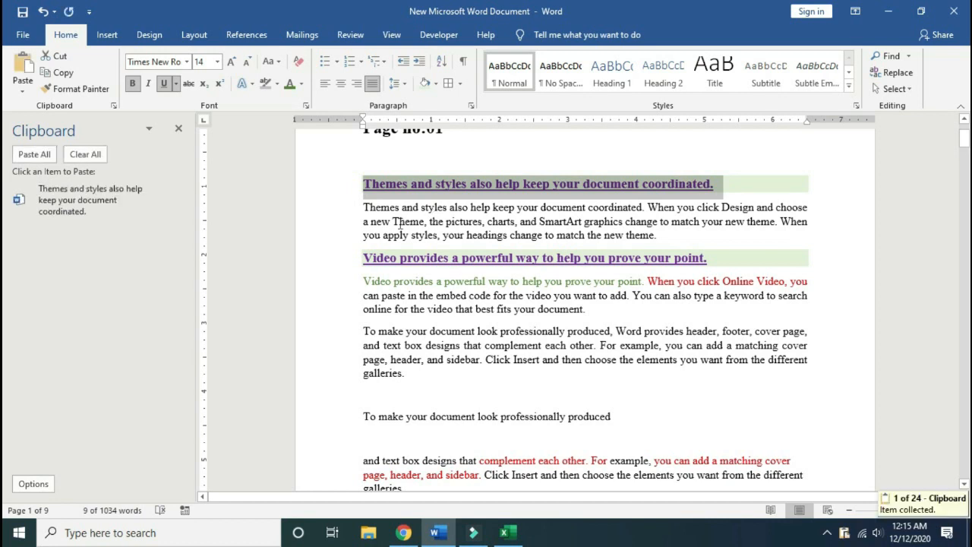
Copy the first line of the "Video provides" paragraph and the separate line "To make your document look professionally produced" to the clipboard
click(364, 328)
drag(365, 283, 807, 283)
key(ctrl+c)
drag(358, 418, 639, 417)
key(ctrl+c)
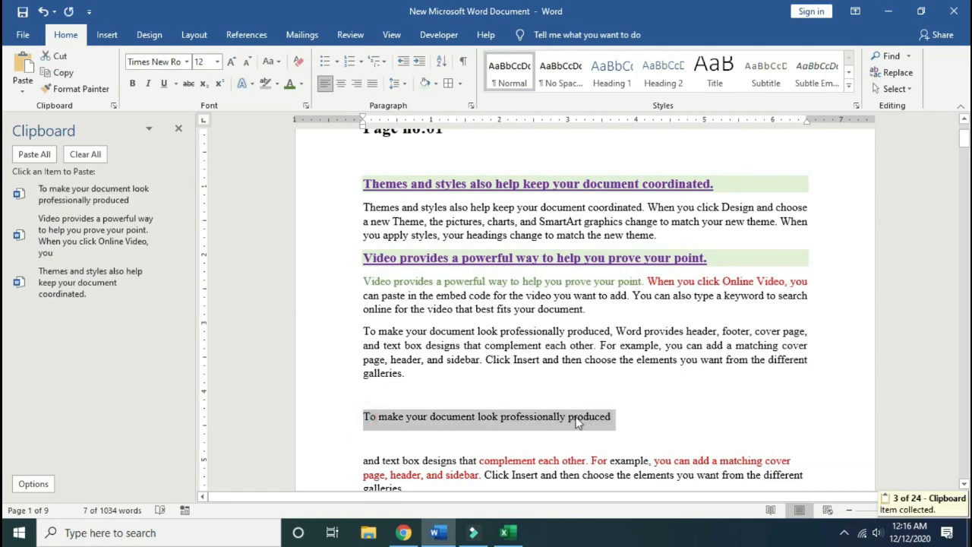
Paste the collected items below the page 1 text: the "Video provides" line, the Themes heading beneath it, and the "To make your document" line above
scroll(370, 351, down, 4)
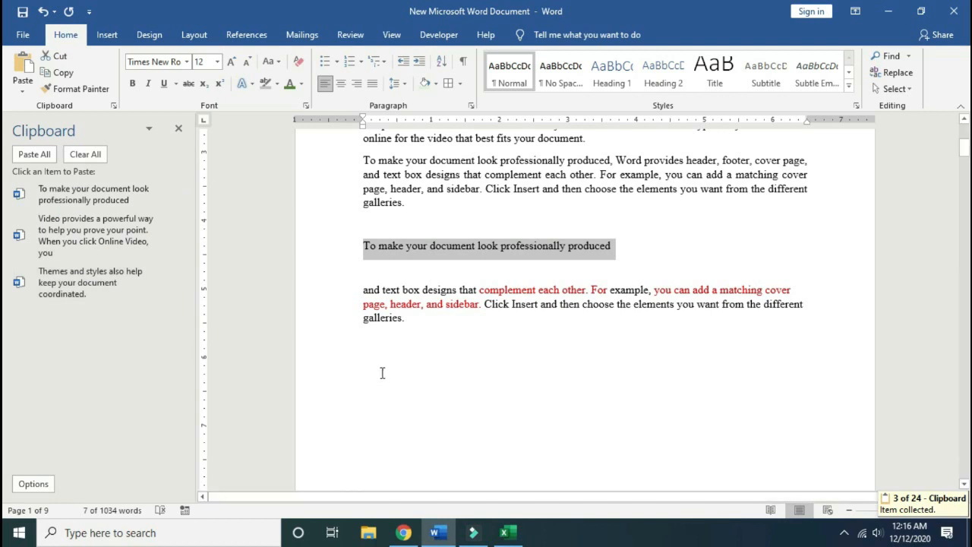
click(381, 371)
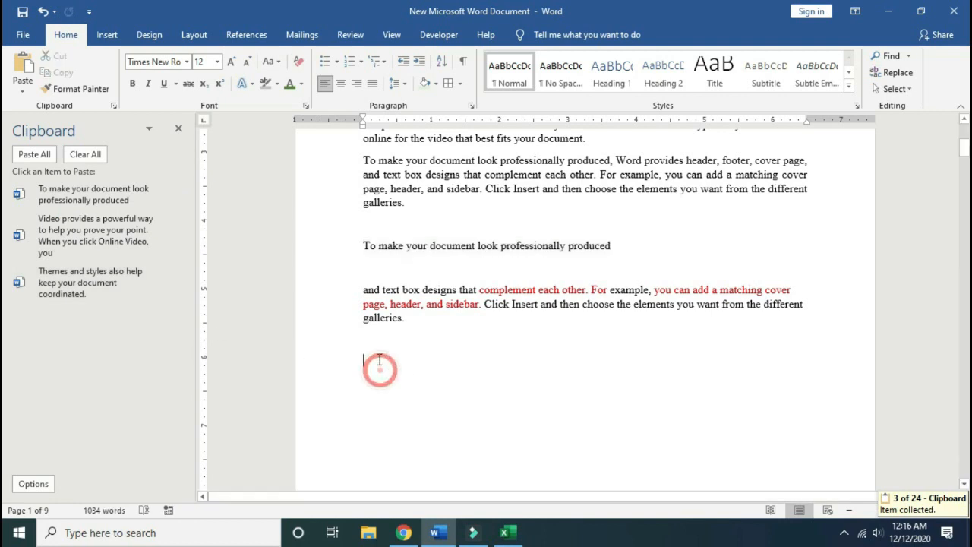
click(98, 225)
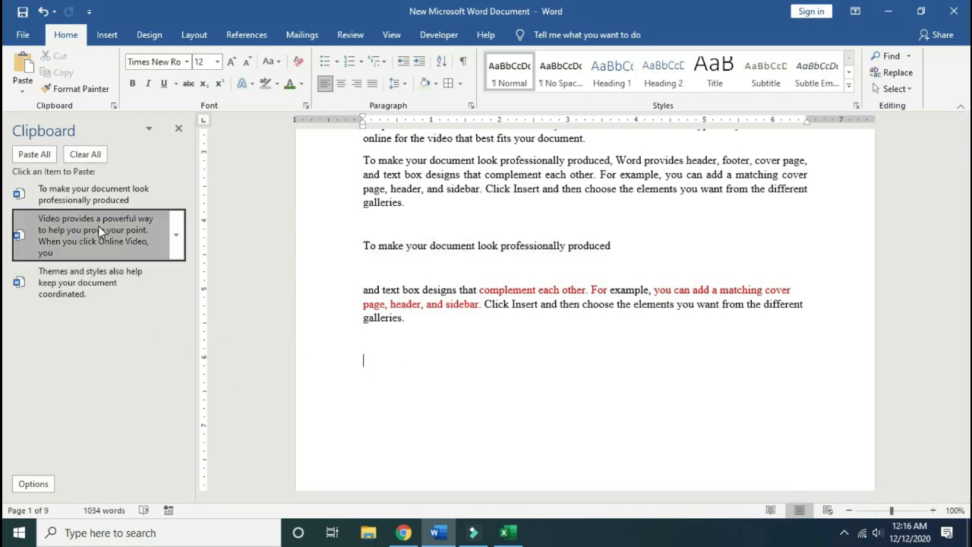
click(382, 405)
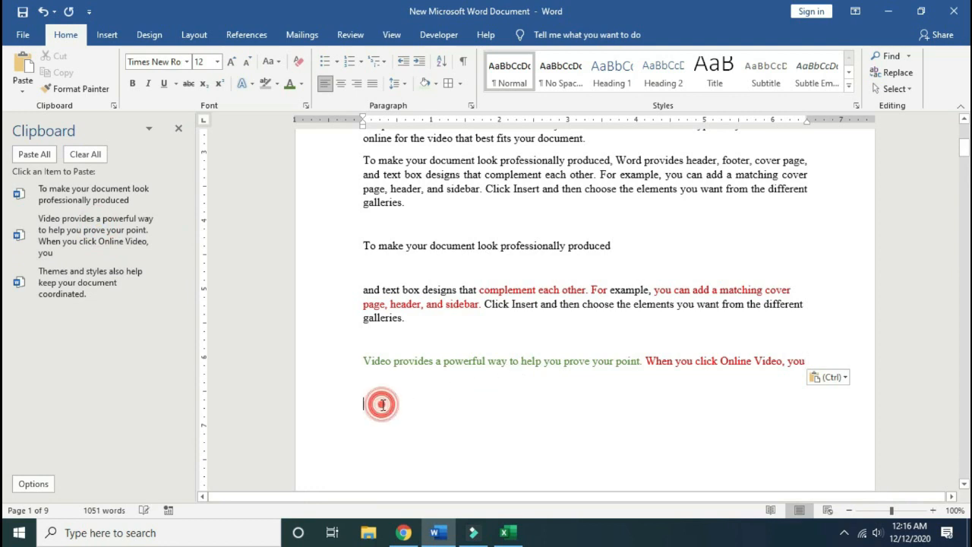
click(85, 283)
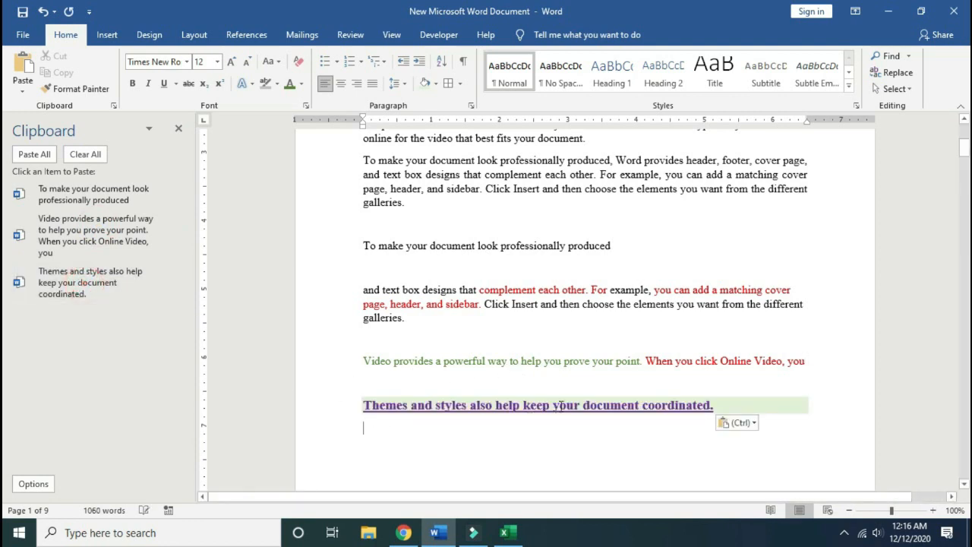
click(374, 344)
click(98, 196)
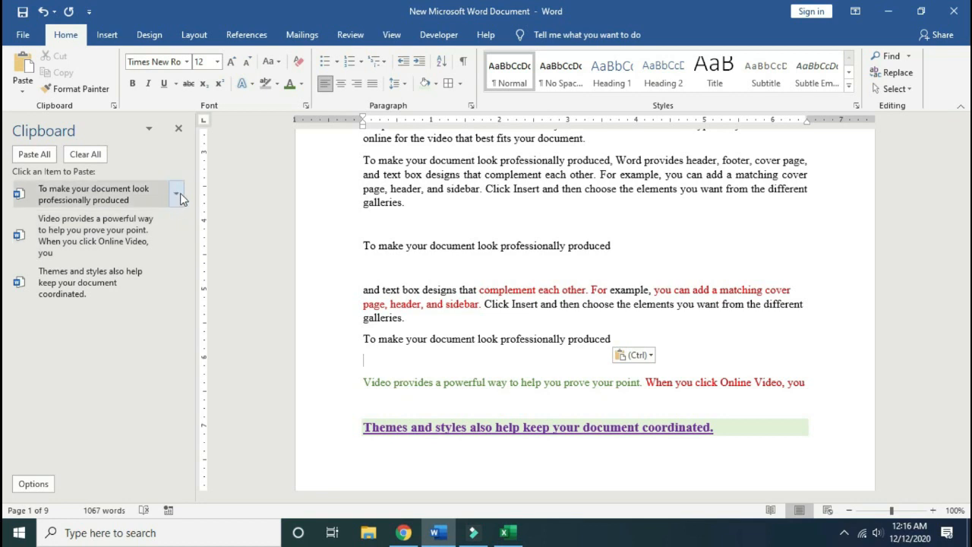
Delete the "To make your document" and "Video provides" items from the clipboard collection, and clear the rest
click(176, 194)
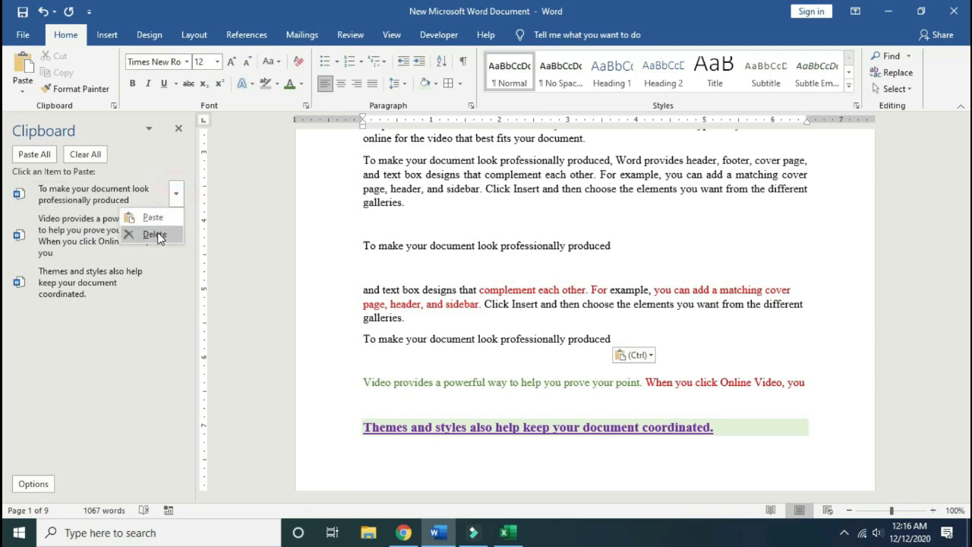
click(155, 235)
click(176, 206)
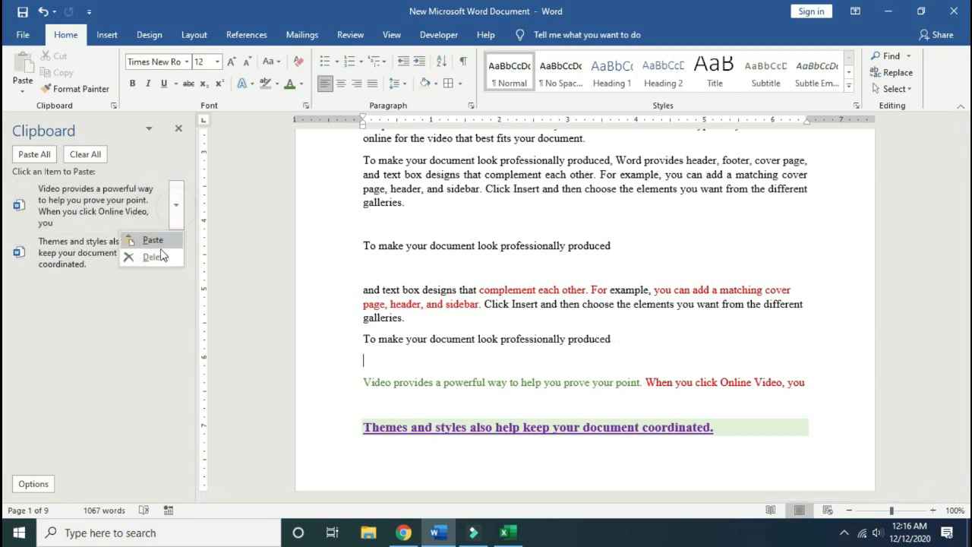
click(152, 252)
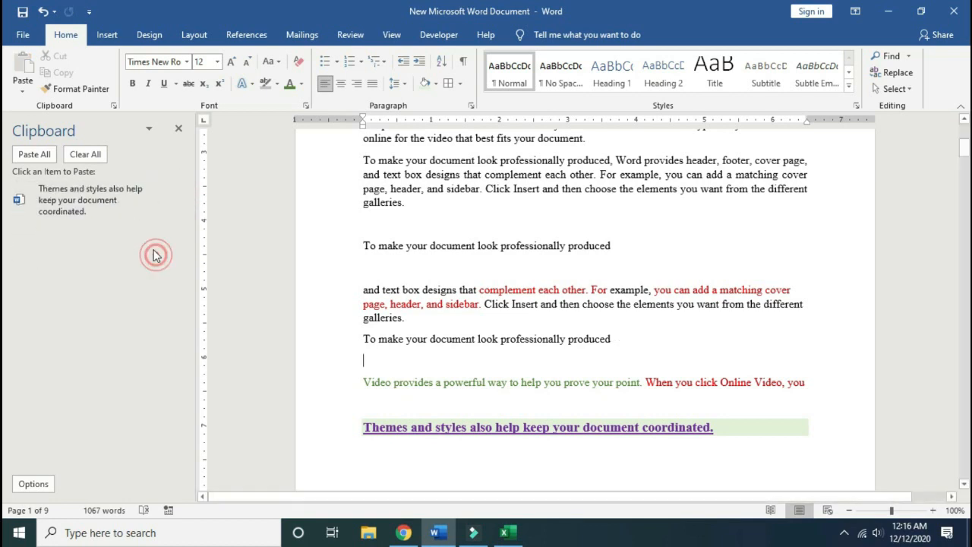
click(85, 154)
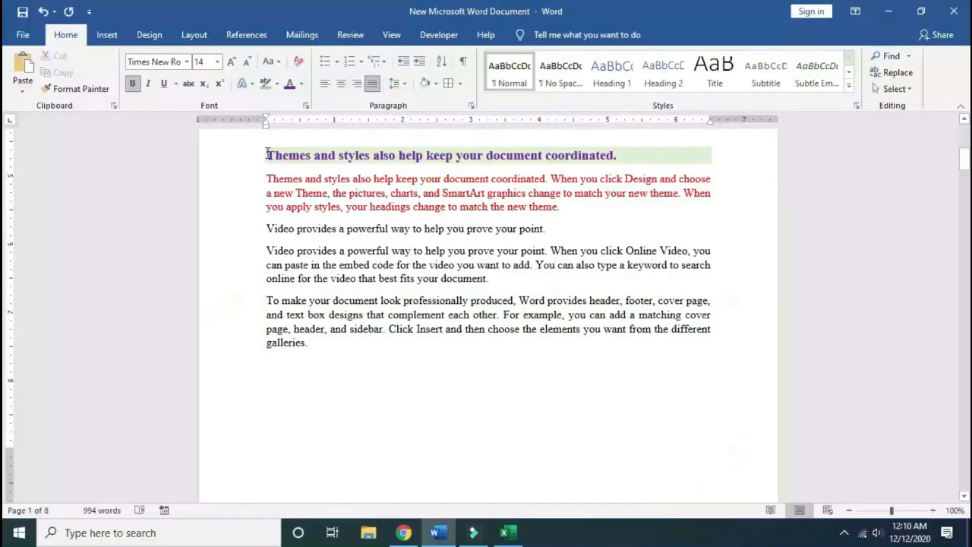
Underline the purple heading "Themes and styles also help keep your document coordinated."
click(266, 156)
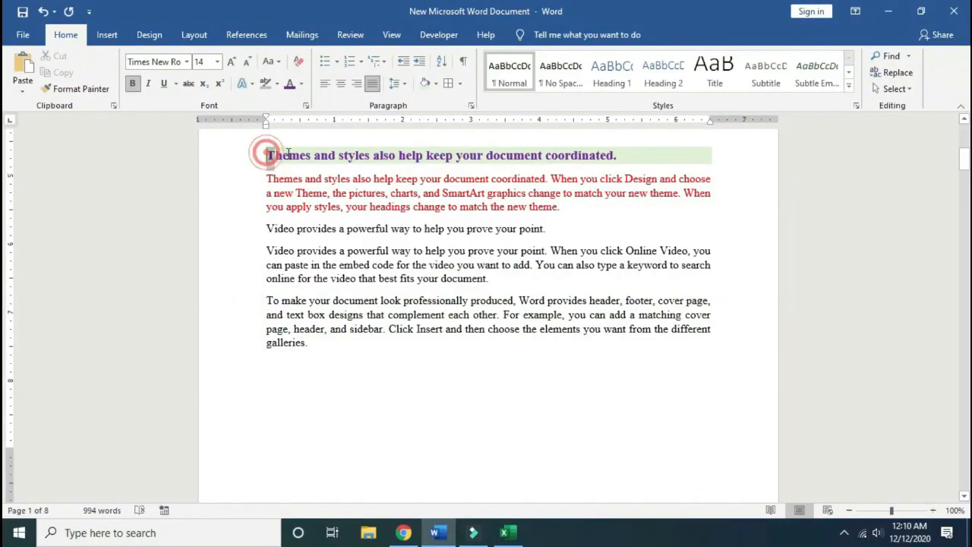
drag(269, 157, 617, 156)
drag(266, 228, 520, 228)
click(306, 189)
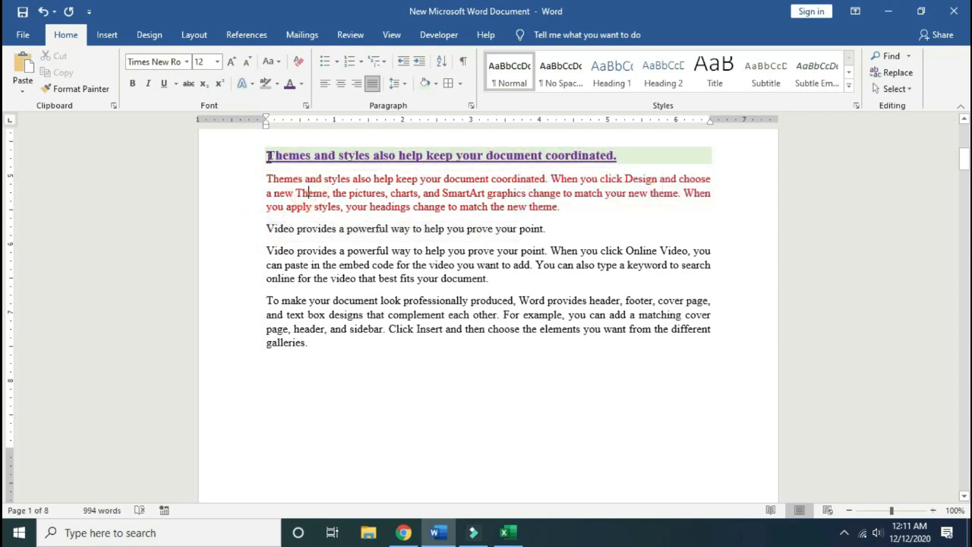
Copy the purple Themes heading's formatting with Format Painter onto the line "Video provides a powerful way to help you prove your point."
drag(266, 156, 617, 156)
click(260, 227)
drag(261, 227, 519, 226)
drag(266, 156, 642, 150)
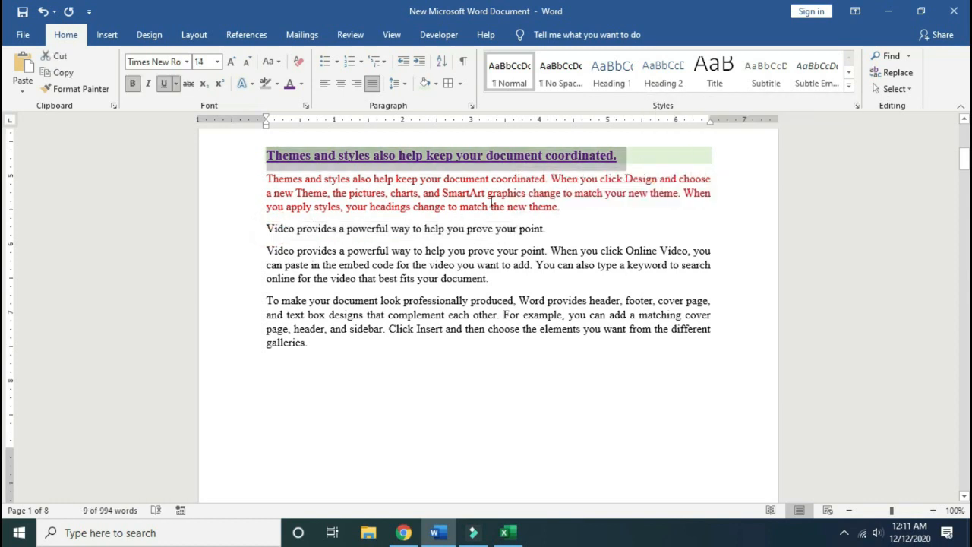
click(107, 34)
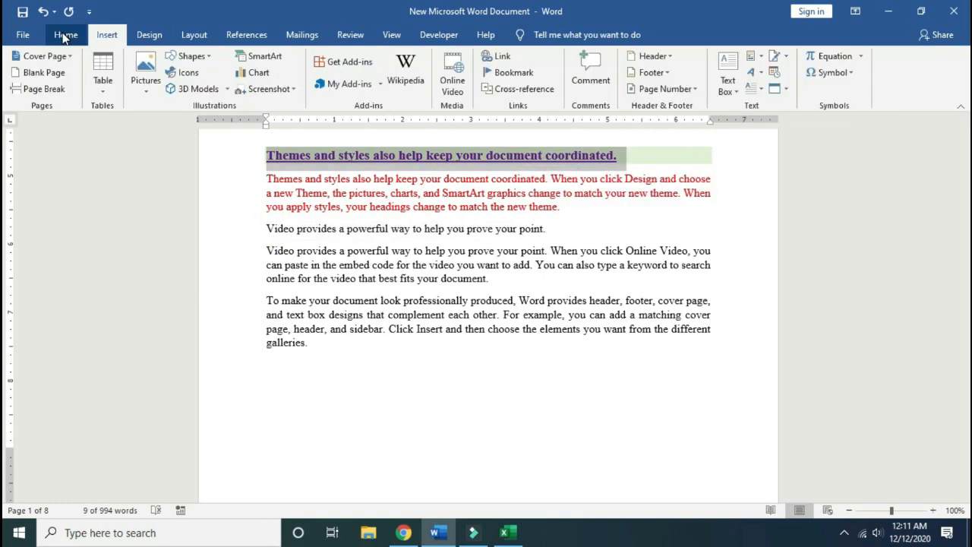
click(64, 34)
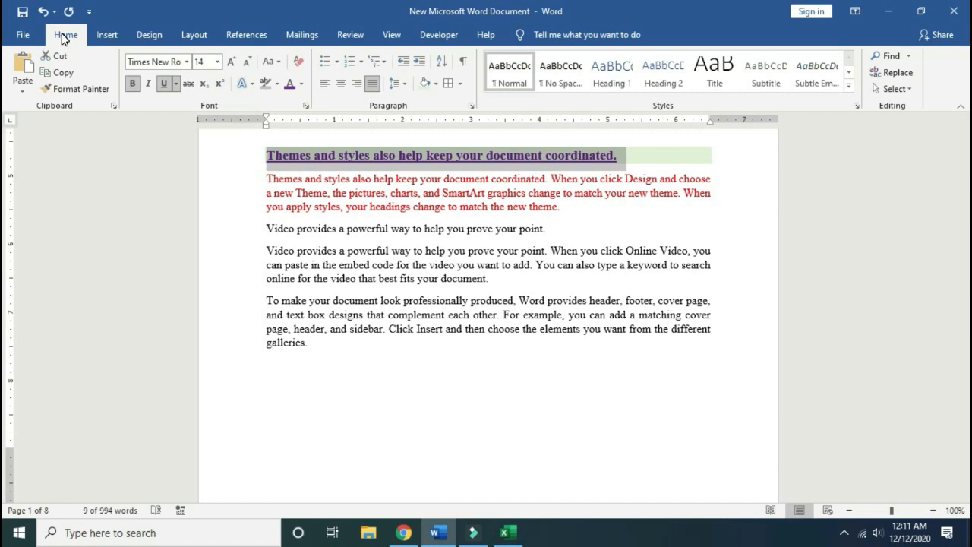
click(84, 90)
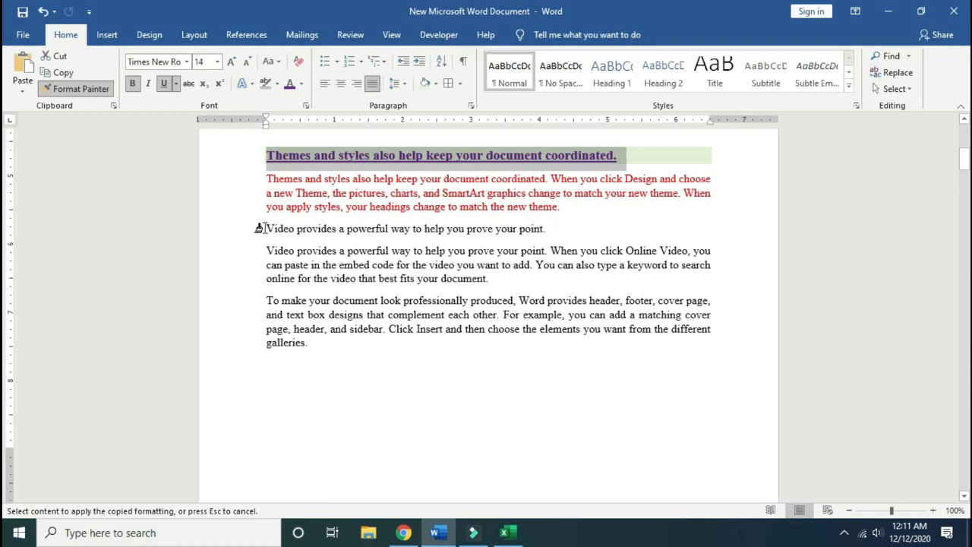
drag(265, 227, 553, 230)
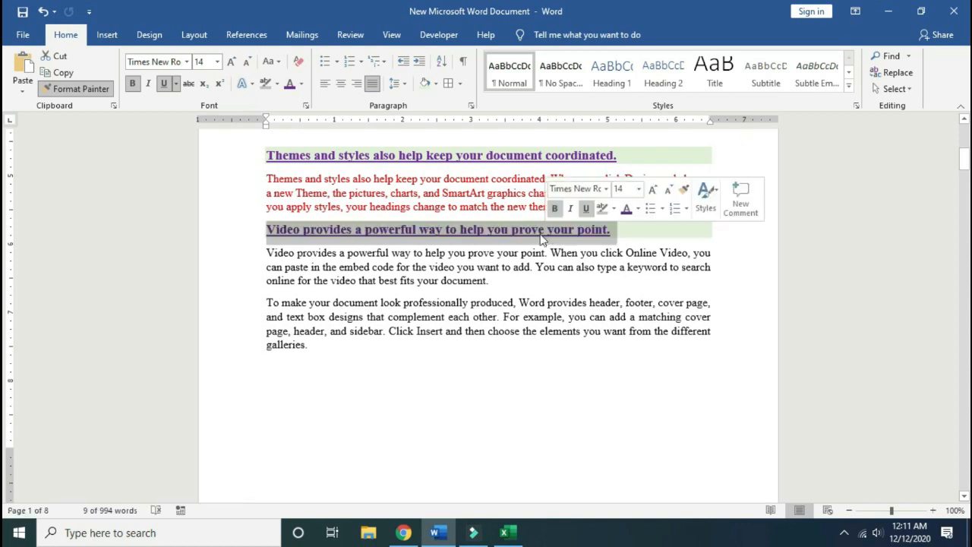
click(383, 230)
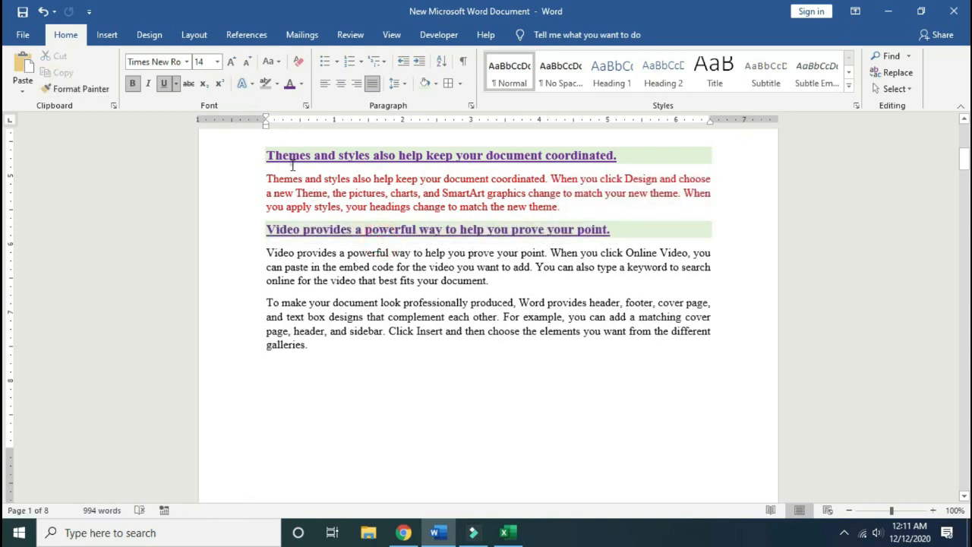
click(257, 225)
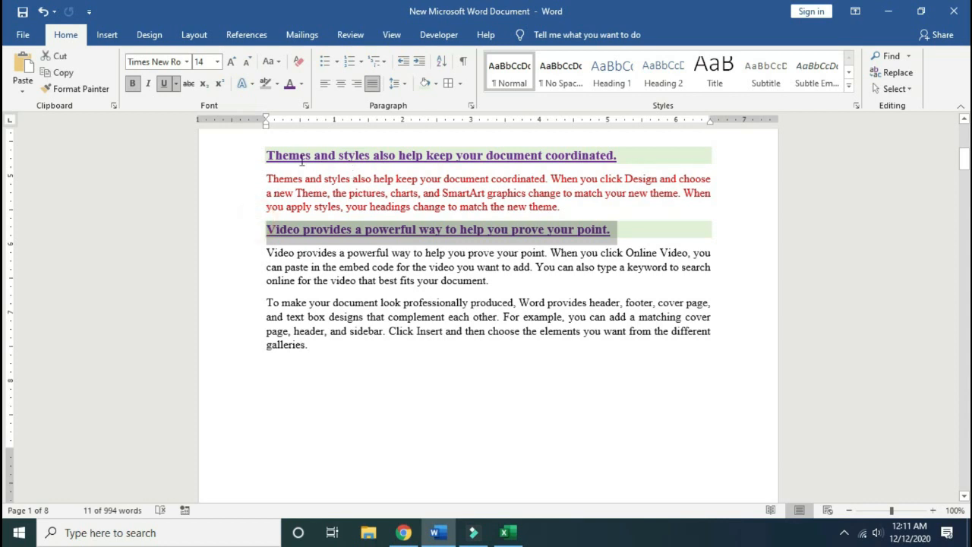
drag(296, 157, 454, 157)
click(501, 249)
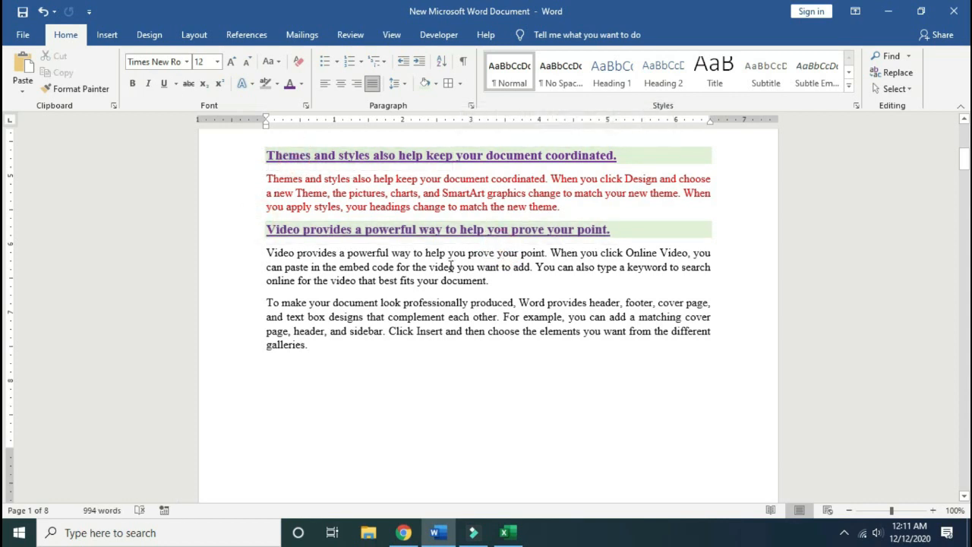
Apply the "Video provides" heading's formatting repeatedly with Format Painter: to "To make your document" through "complement", and to "can" in the Video paragraph
triple_click(657, 221)
click(79, 89)
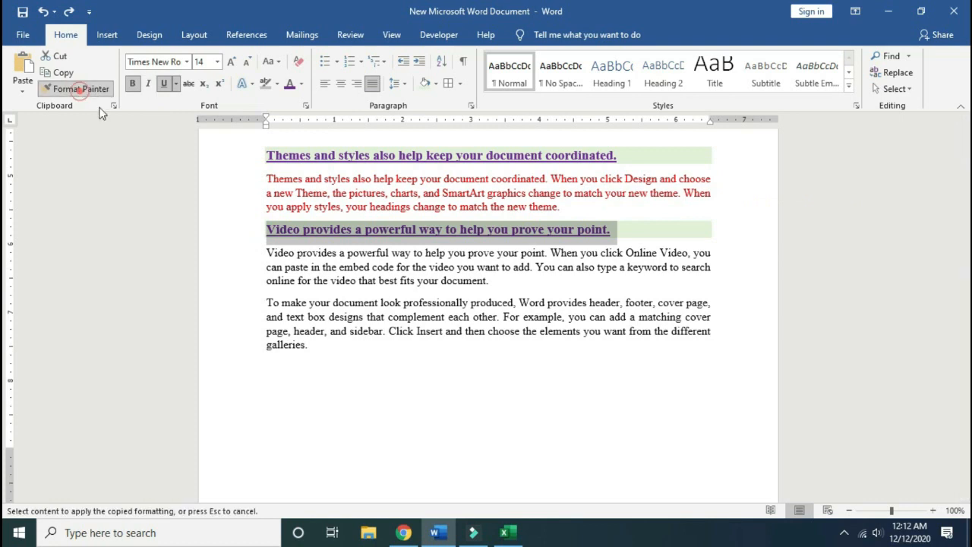
drag(264, 304, 448, 319)
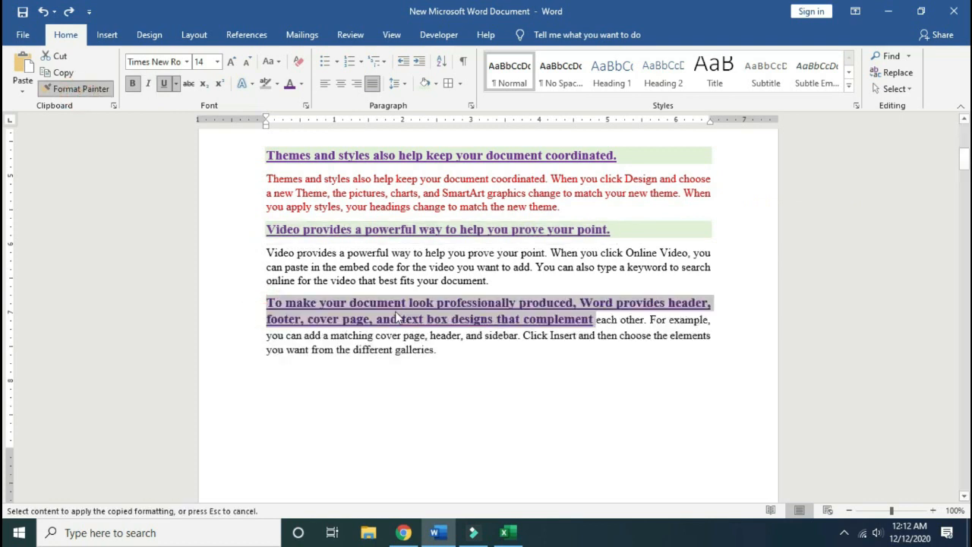
click(273, 265)
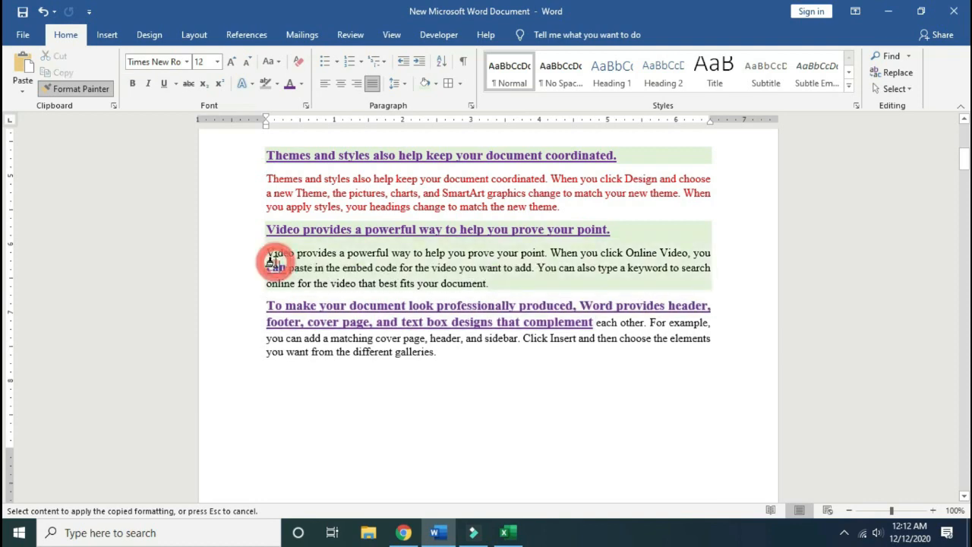
click(383, 351)
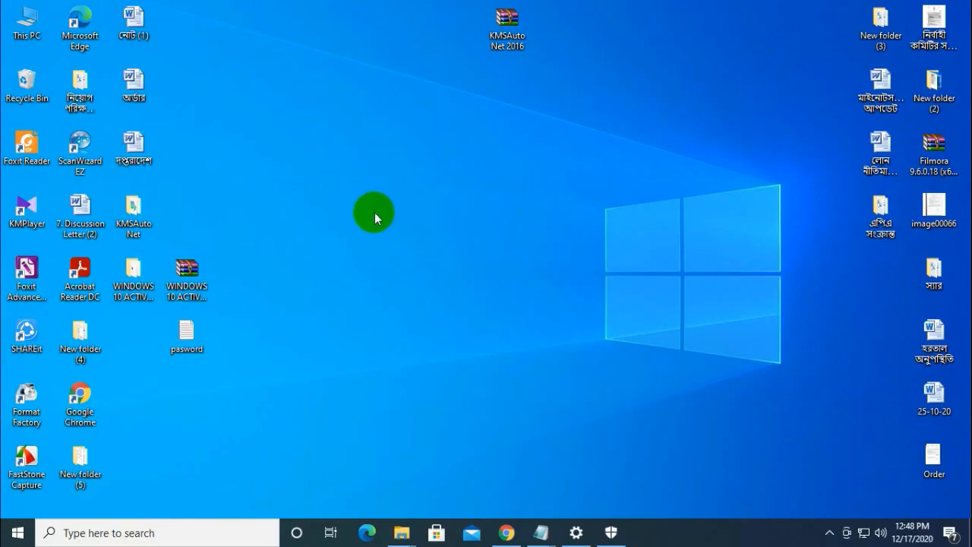
On the Windows desktop, move the WINDOWS 10 ACTIV... archive beside KMSAuto Net 2016 and the pasword text file up to the same row
right_click(374, 211)
click(400, 253)
click(178, 331)
click(360, 43)
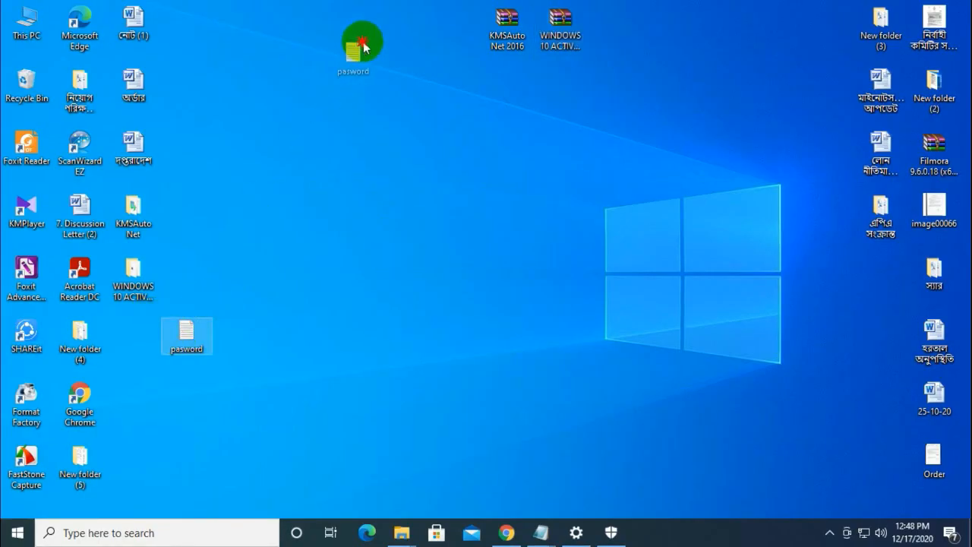